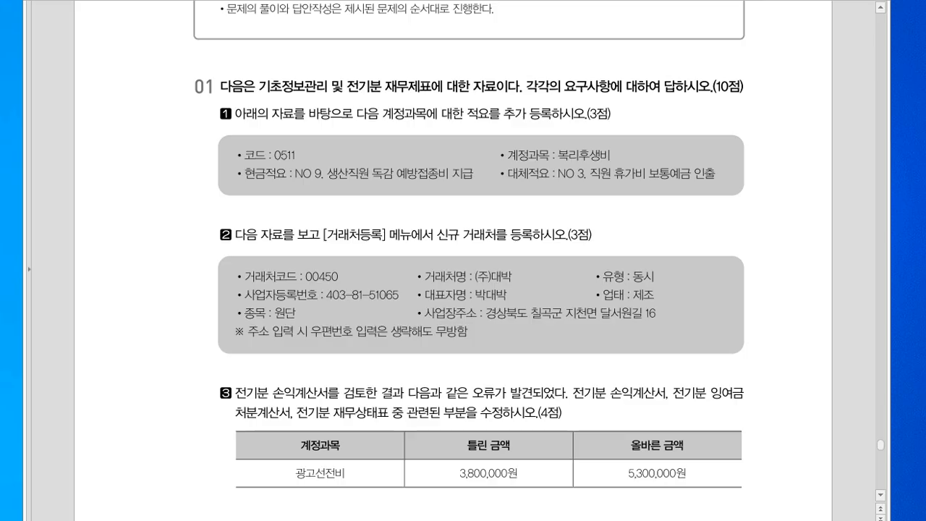
# Step: Switch to KcLep, open 계정과목및적요등록 and go to account code 0511 복리후생비
pyautogui.hotkey('alt', 'Tab')
pyautogui.moveTo(435, 21)
pyautogui.mouseDown()
pyautogui.moveTo(430, 47)
pyautogui.moveTo(433, 34)
pyautogui.mouseUp()
pyautogui.click(376, 159)
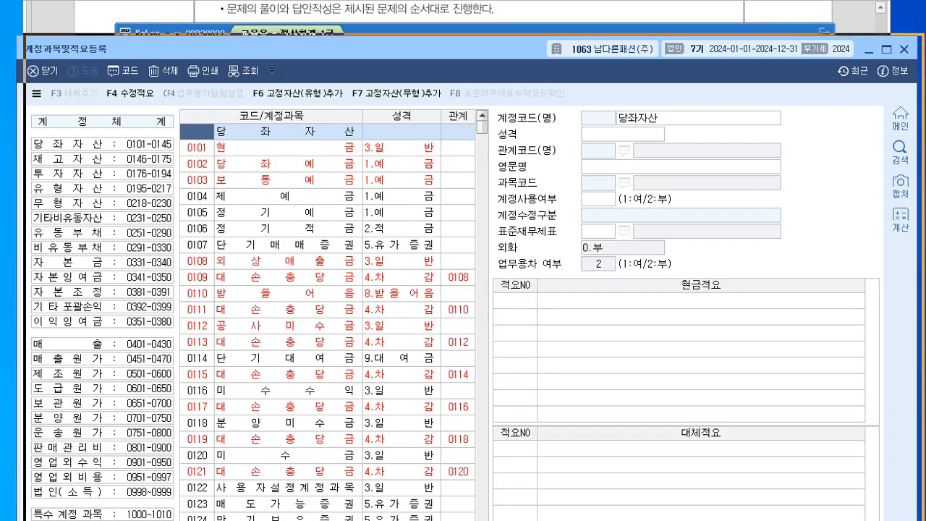
pyautogui.moveTo(385, 47); pyautogui.dragTo(386, 26)
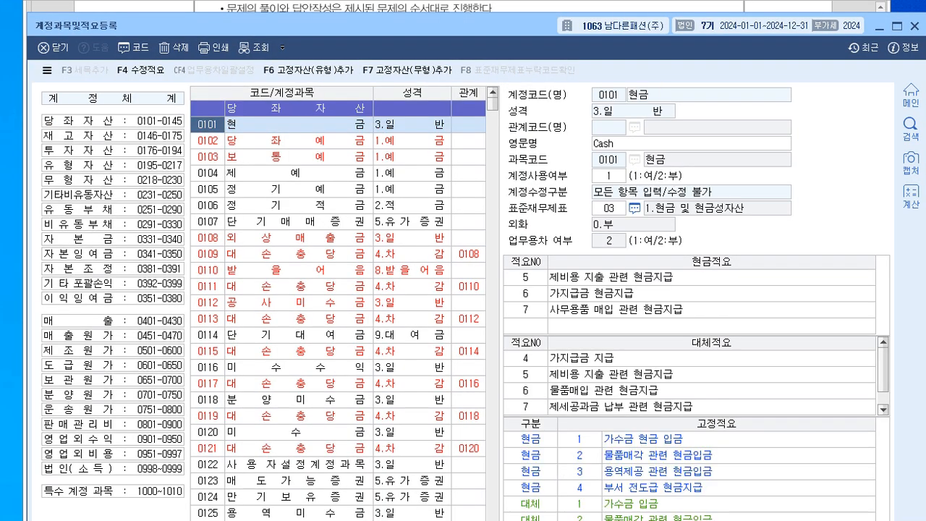
pyautogui.write('511')
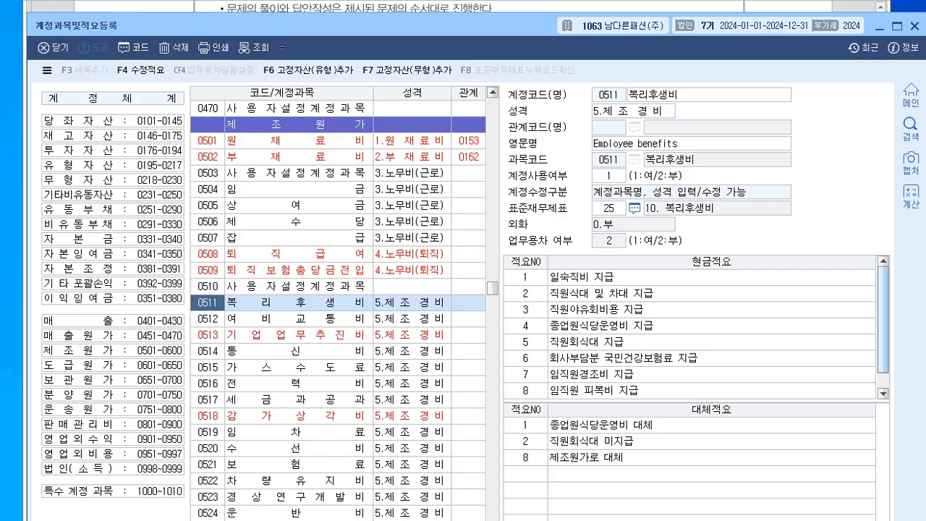
# Step: Add cash memo (현금적요) no. 9 "생산직원 독감 예방접종비 지급" to the 복리후생비 account
pyautogui.scroll(-1, 691, 326)
pyautogui.click(526, 391)
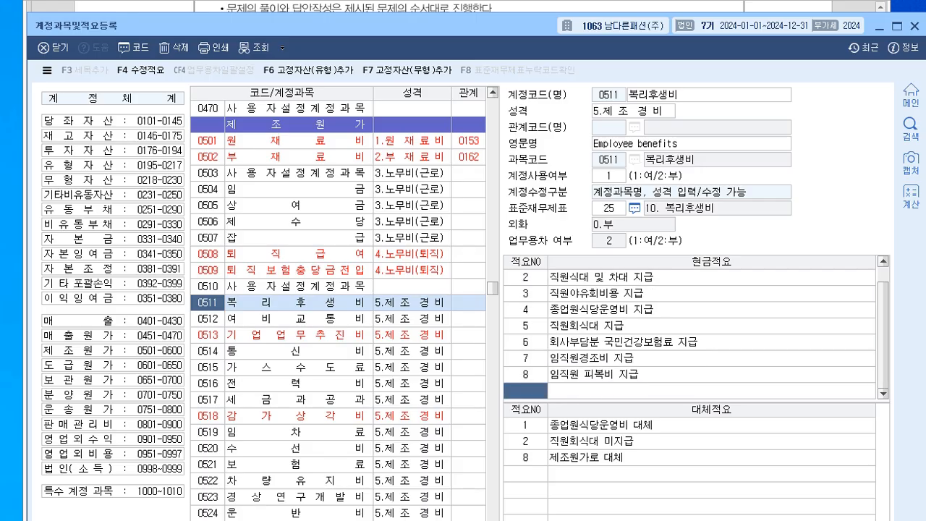
pyautogui.write('9')
pyautogui.press('Return')
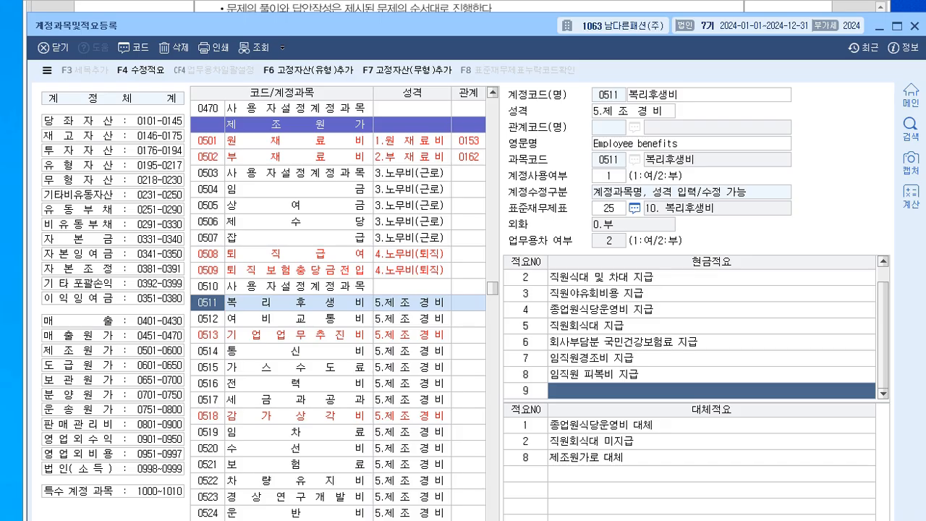
pyautogui.write('생')
pyautogui.write('산직')
pyautogui.write('직원')
pyautogui.press('BackSpace')
pyautogui.press('BackSpace')
pyautogui.press('BackSpace')
pyautogui.press('BackSpace')
pyautogui.press('BackSpace')
pyautogui.press('BackSpace')
pyautogui.write('직원')
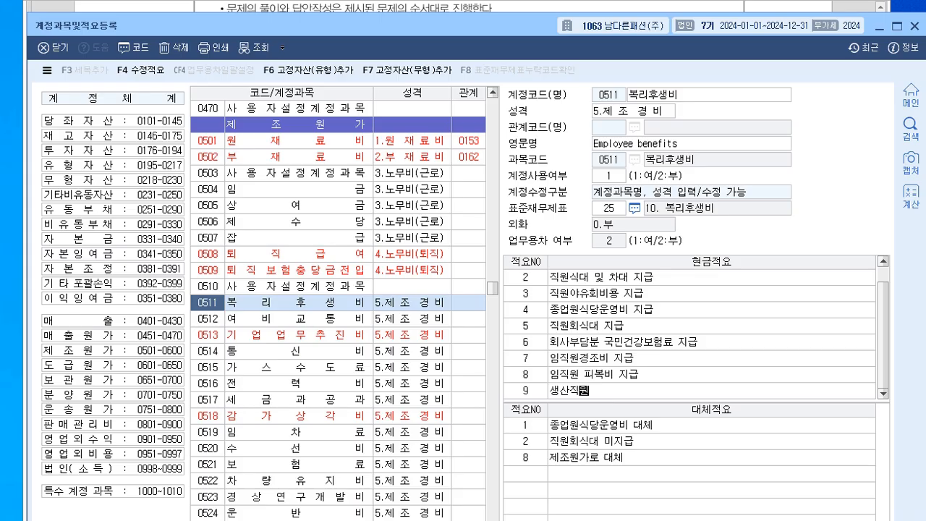
pyautogui.write(' 독감')
pyautogui.write(' 예방ㅈ')
pyautogui.write('접종비')
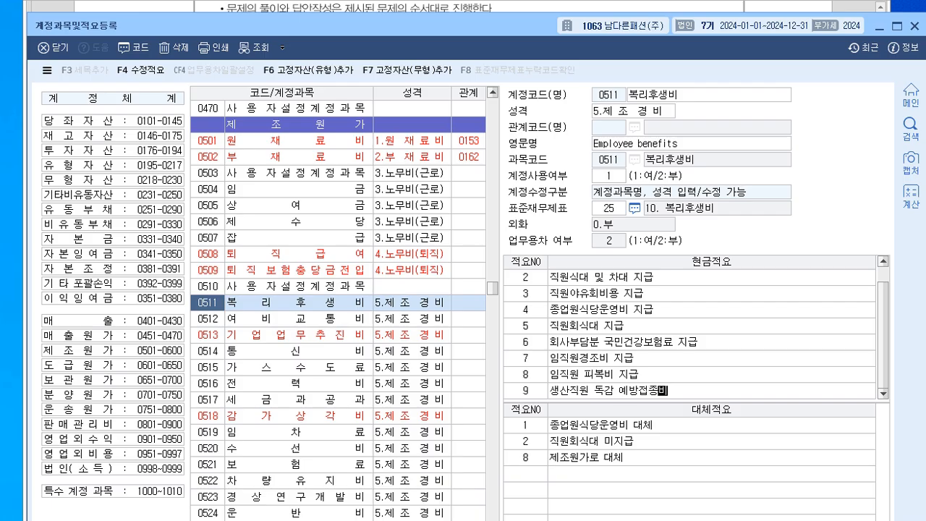
pyautogui.write(' 지급')
pyautogui.press('Return')
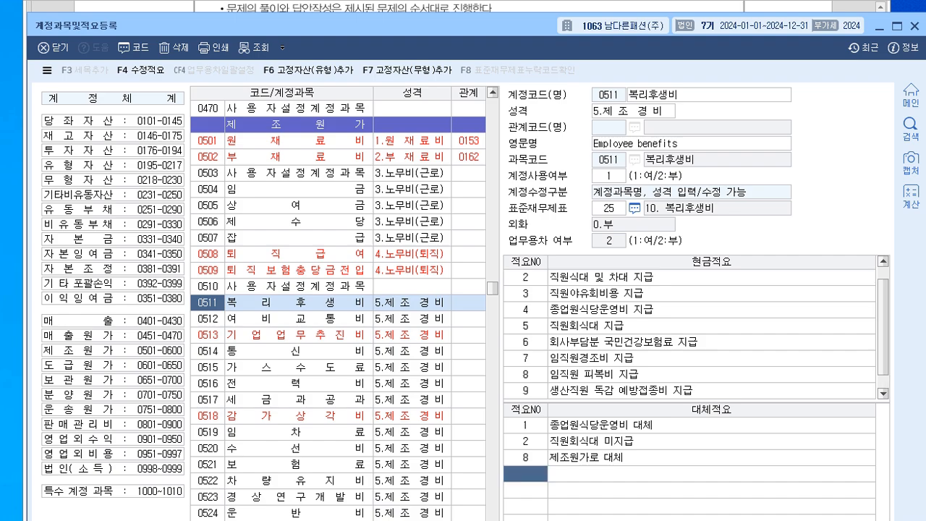
# Step: Add transfer memo (대체적요) no. 3 "직원 휴가비 보통예금 인출" to 복리후생비 and close the account registration
pyautogui.write('3')
pyautogui.press('Return')
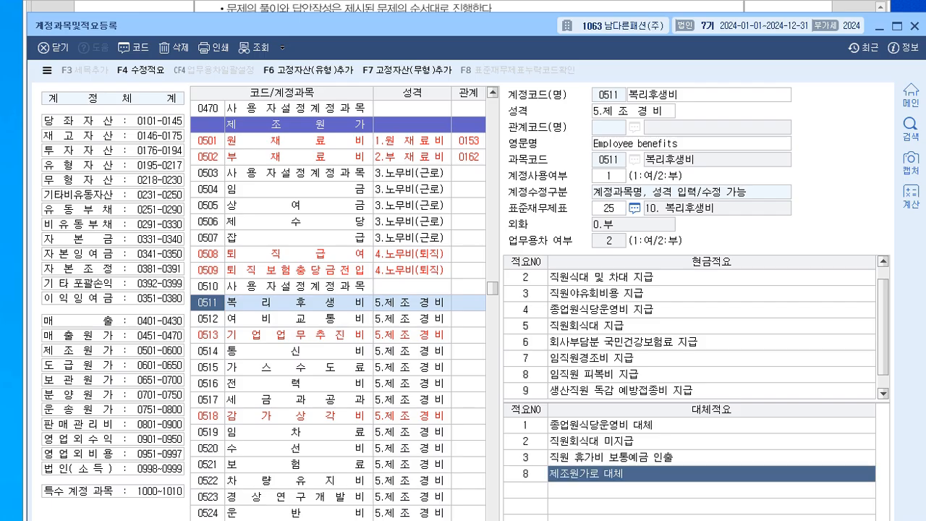
pyautogui.press('Up')
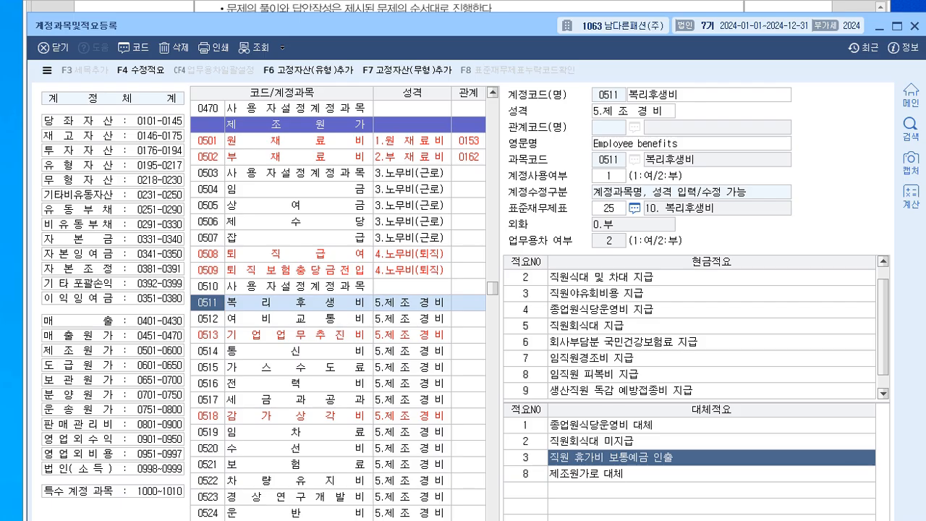
pyautogui.press('Down')
pyautogui.press('Up')
pyautogui.press('Escape')
# Step: Check the second task in the exam document, return to KcLep and open 거래처등록
pyautogui.hotkey('alt', 'Tab')
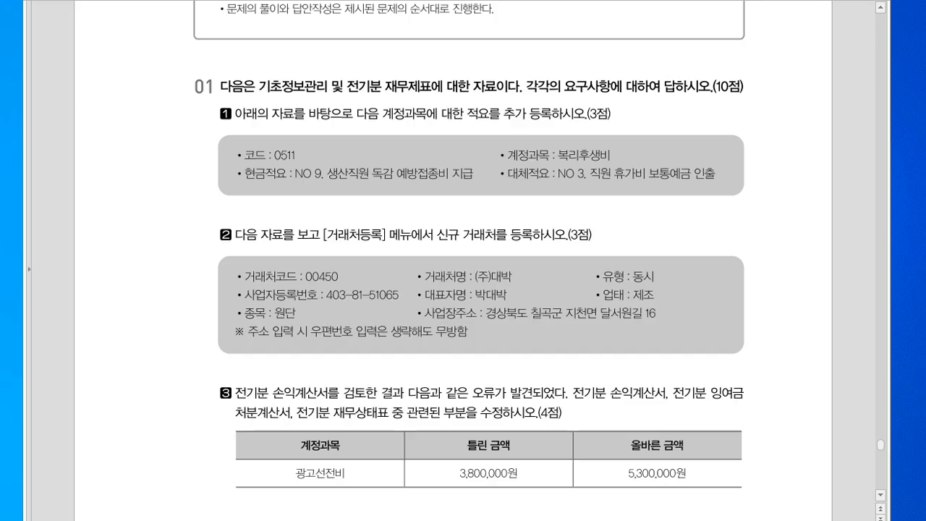
pyautogui.scroll(-3, 481, 289)
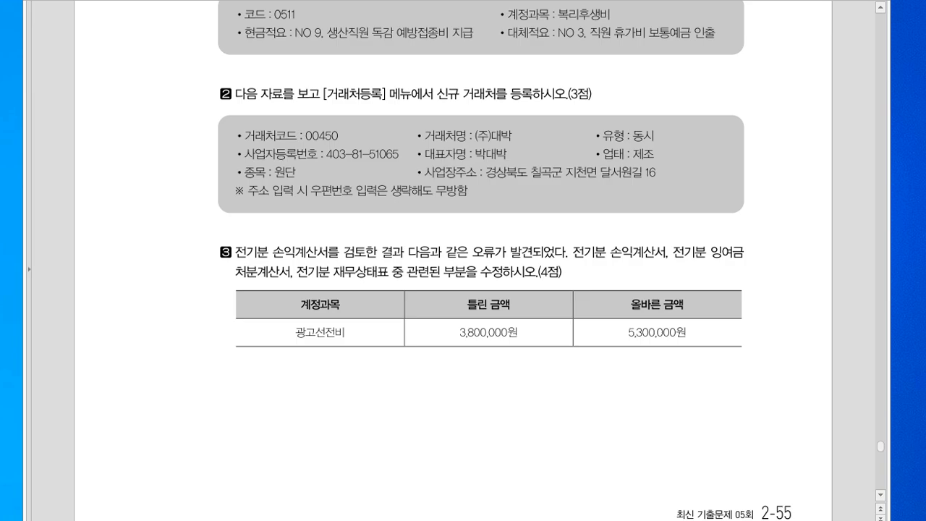
pyautogui.hotkey('alt', 'Tab')
pyautogui.moveTo(463, 33); pyautogui.dragTo(452, 37)
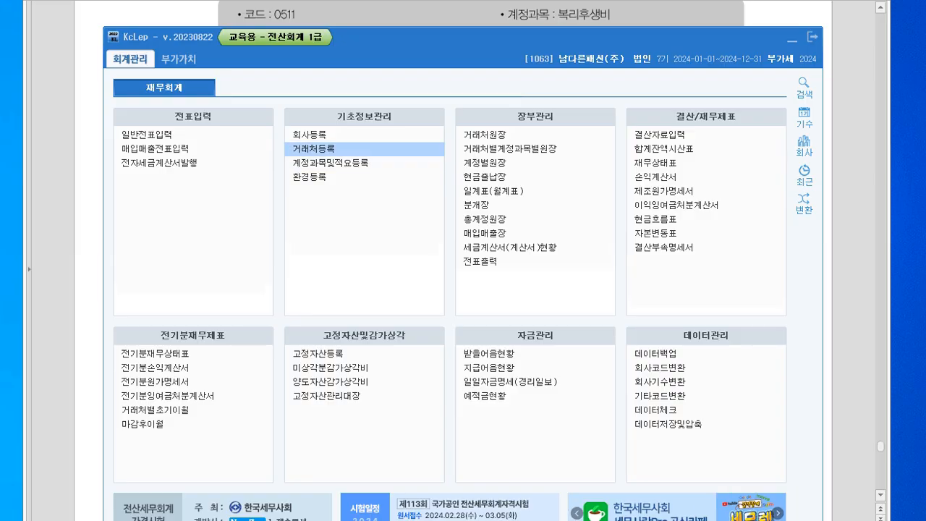
pyautogui.click(312, 149)
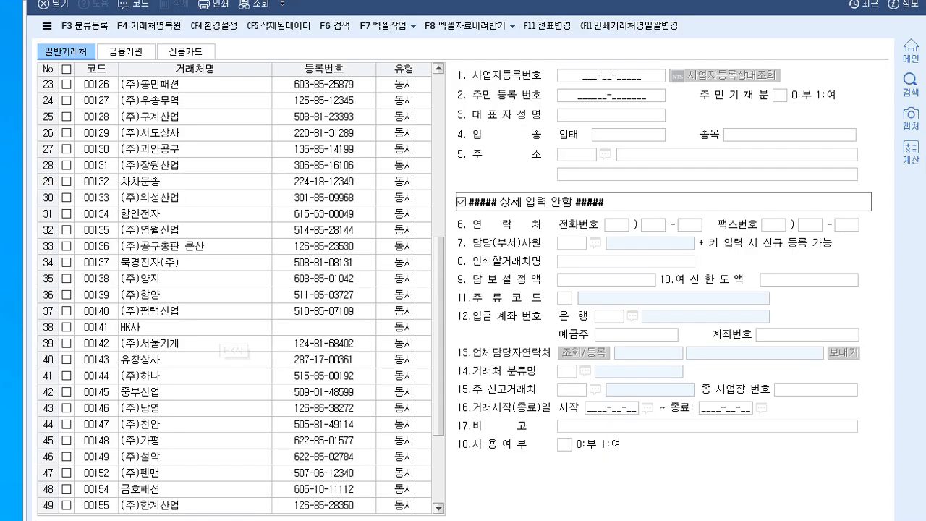
# Step: Add a new general client (주)대박 on the empty row with the client code given in the task and type 동시
pyautogui.scroll(-3, 217, 330)
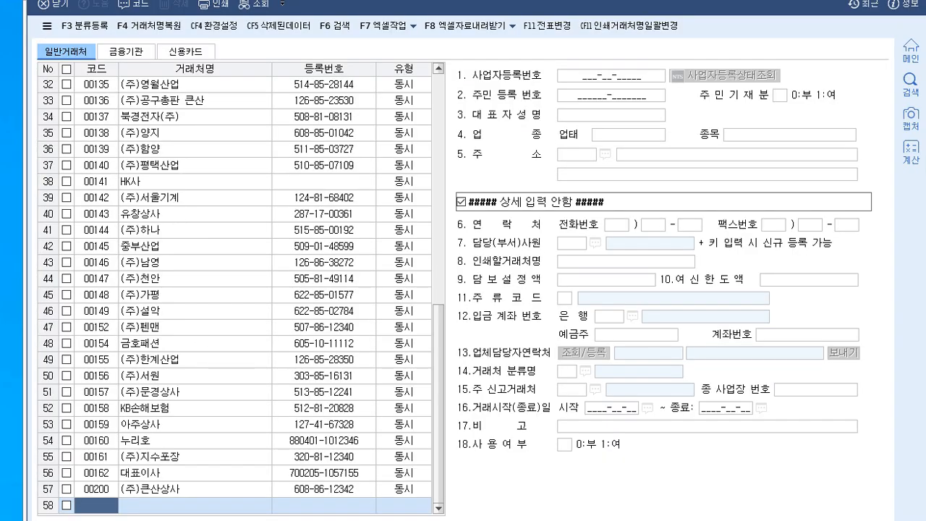
pyautogui.write('450')
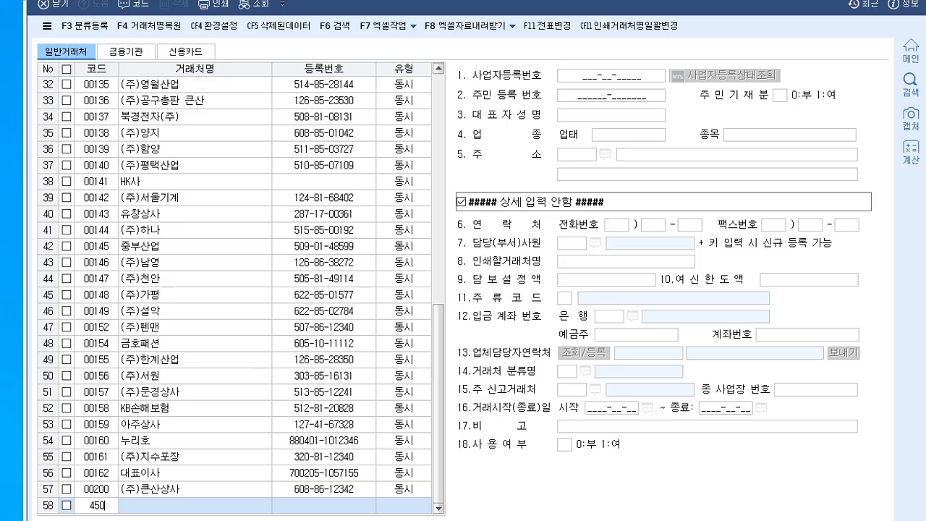
pyautogui.press('Return')
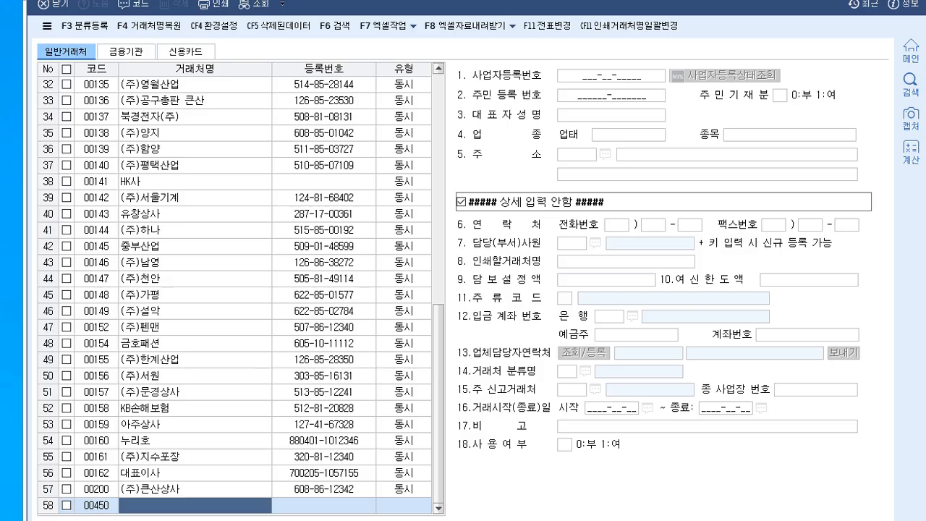
pyautogui.write('(주)')
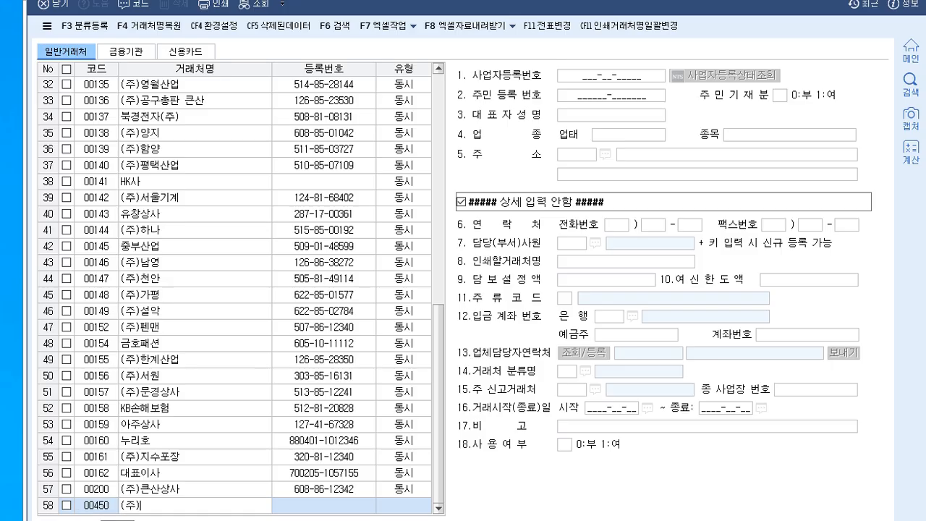
pyautogui.write('대림')
pyautogui.press('Return')
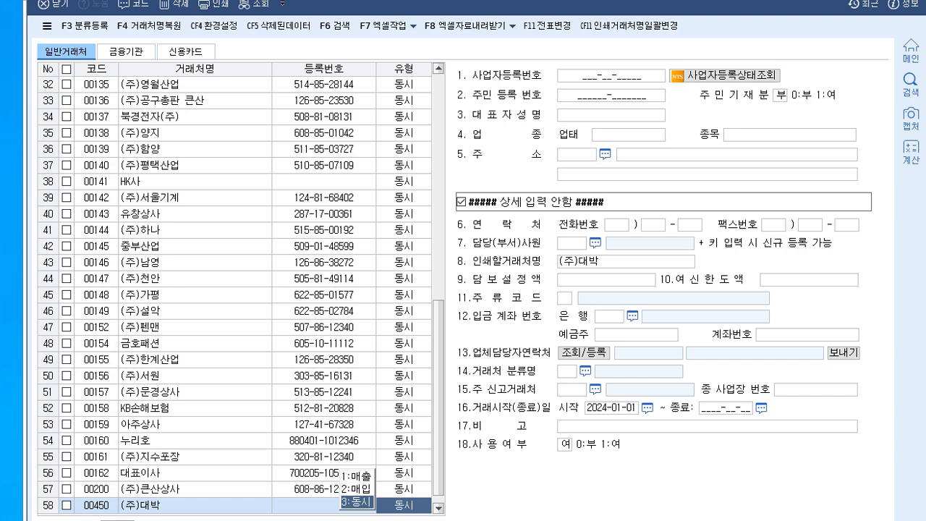
pyautogui.press('Return')
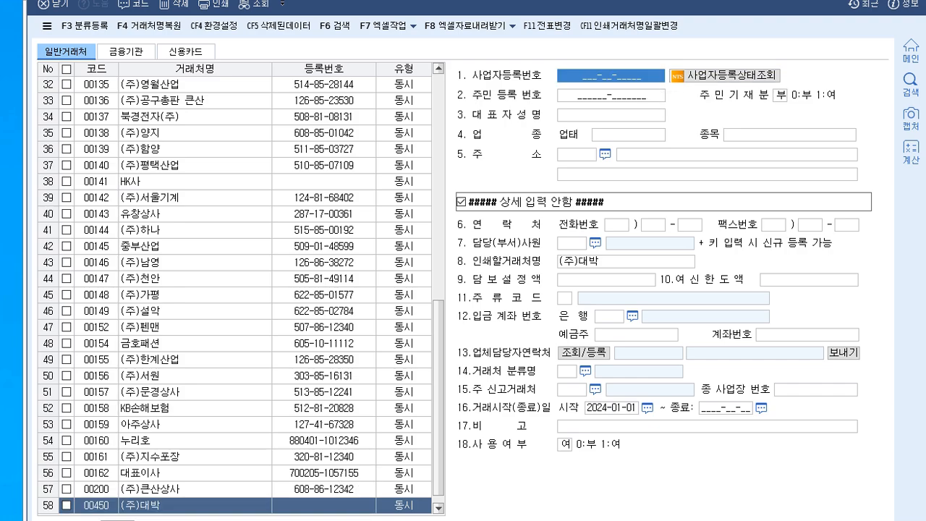
# Step: Enter the business registration number and the representative's name for (주)대박
pyautogui.write('403-')
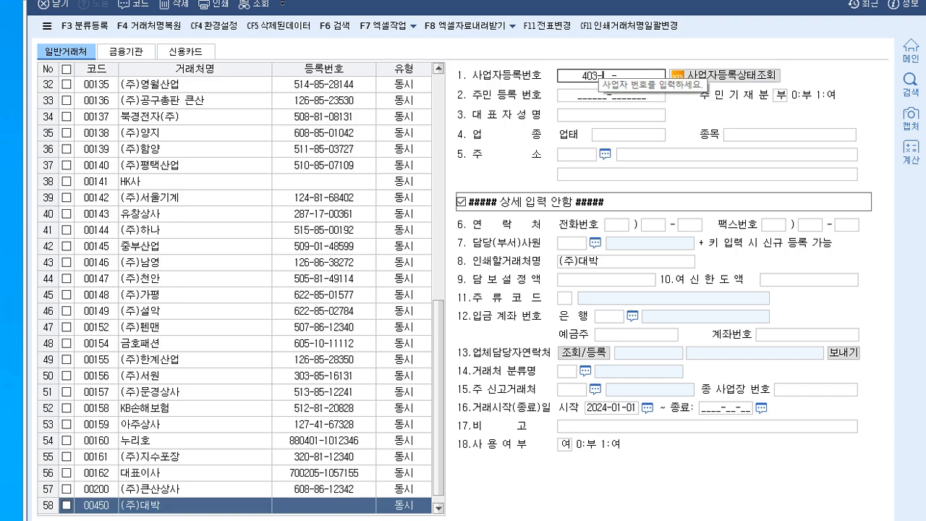
pyautogui.write('81-')
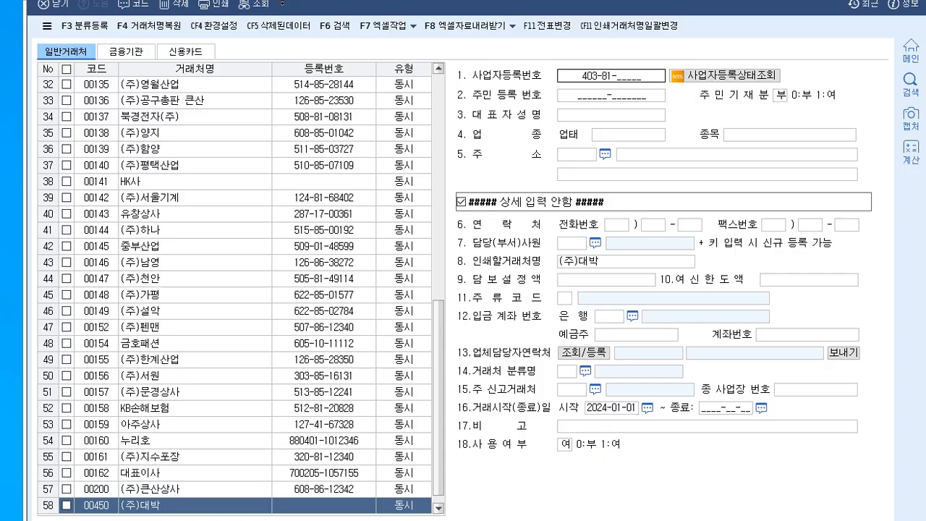
pyautogui.write('51065')
pyautogui.press('Return')
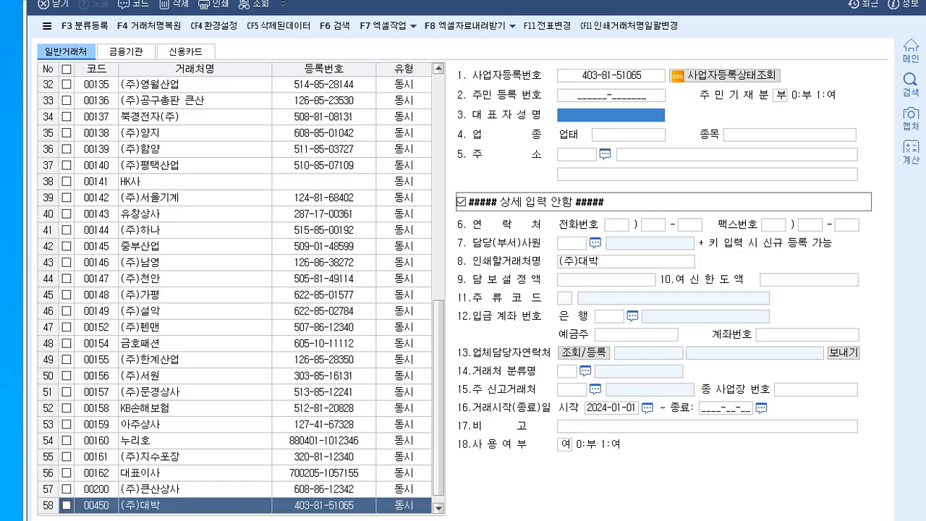
pyautogui.write('박댑')
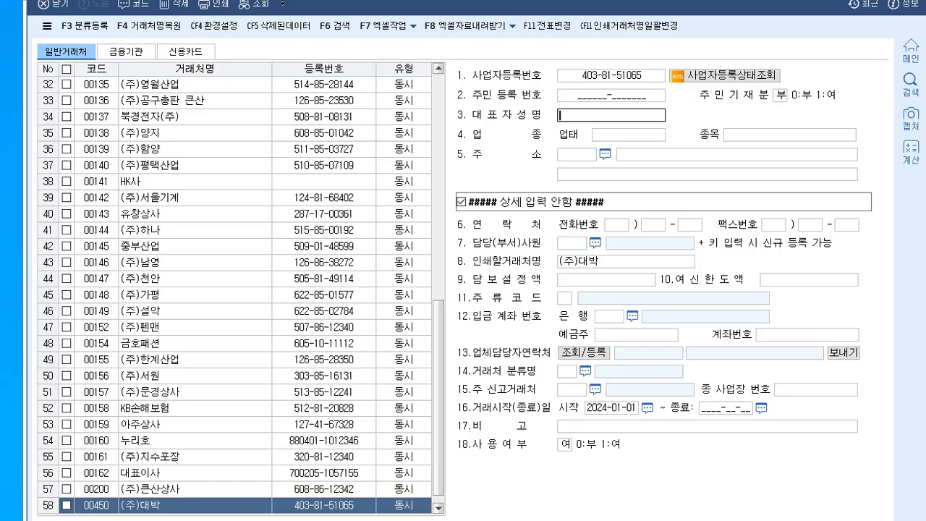
pyautogui.write('박대박')
pyautogui.press('Return')
# Step: Set the client's 업태 to 제조 and 종목 to 원단, and fill in the business address without a postal code
pyautogui.write('제조')
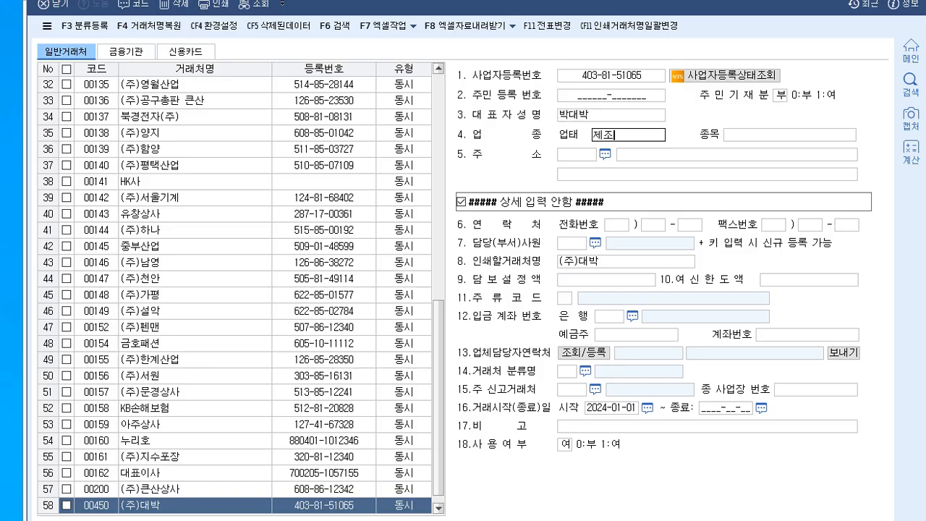
pyautogui.press('Return')
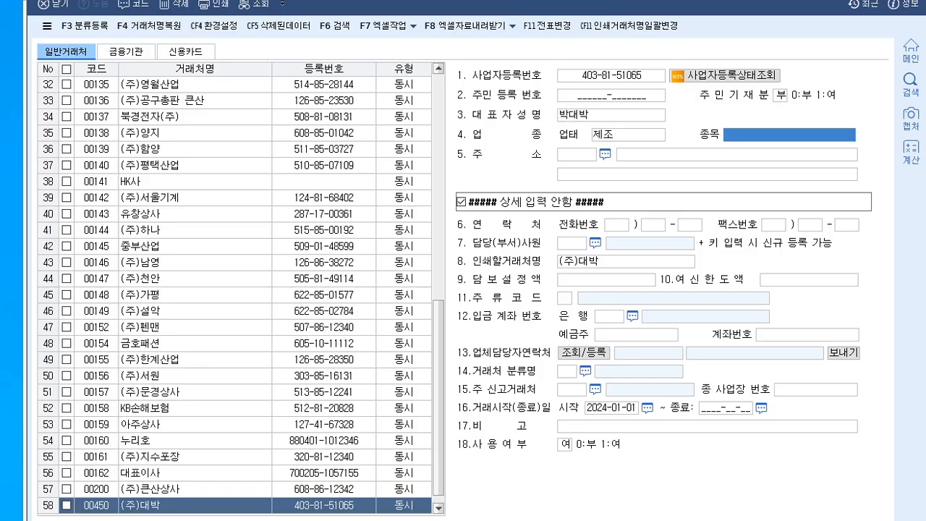
pyautogui.write('원단')
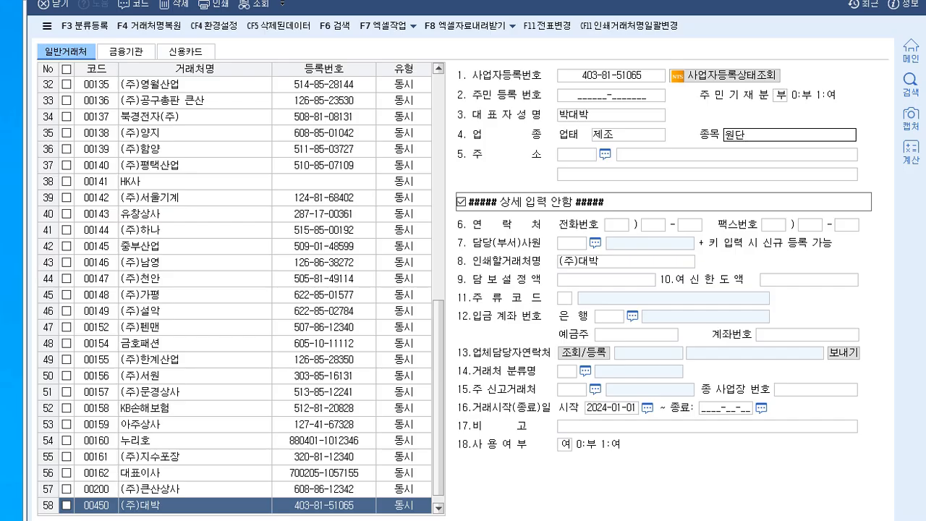
pyautogui.press('Return')
pyautogui.press('Return')
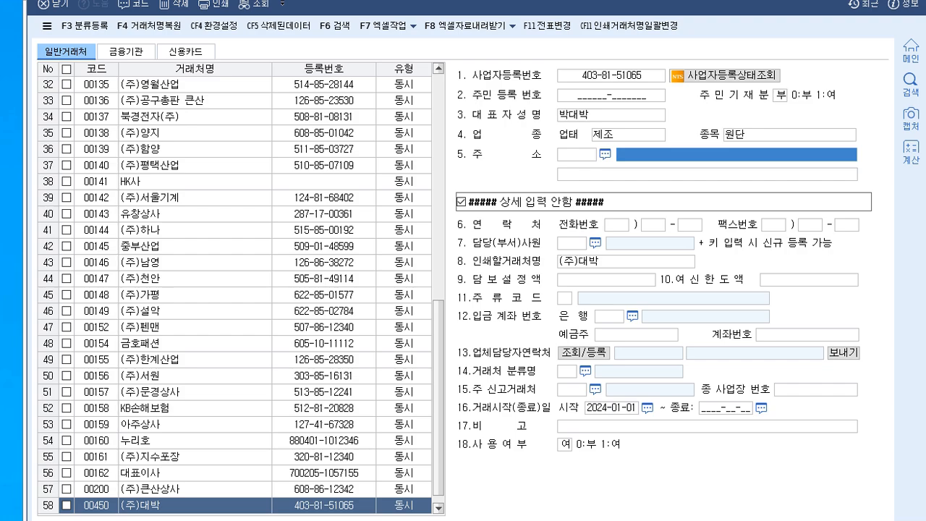
pyautogui.write('경상북도 칠곡군 지천면 달서원길 16')
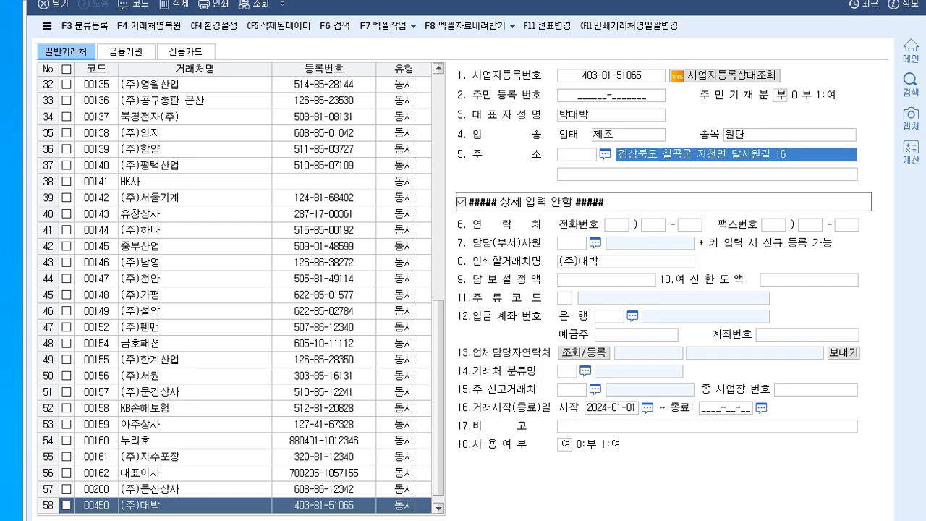
pyautogui.press('Return')
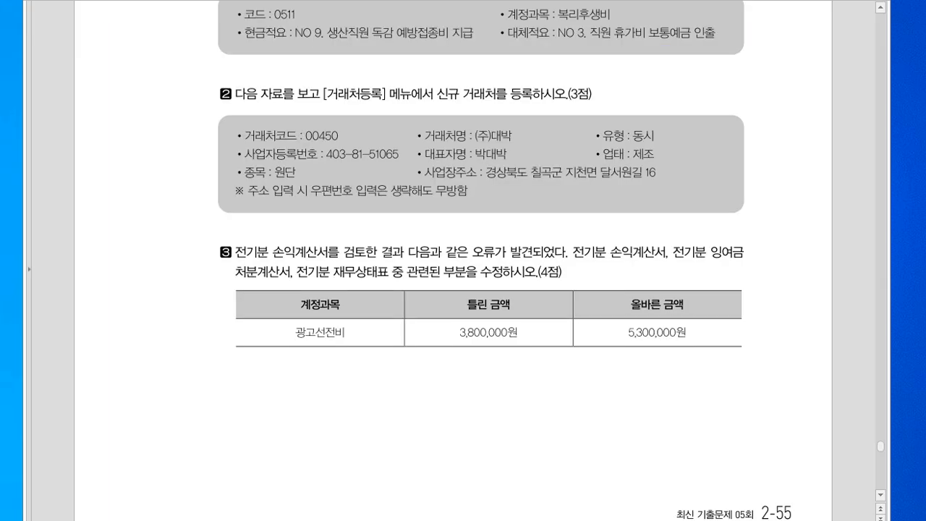
# Step: Circle 5,300,000원 and 손익계산서 in the third task, handwrite the correction order 제→손→이→재 below the table, and clear the marks
pyautogui.scroll(-3, 481, 260)
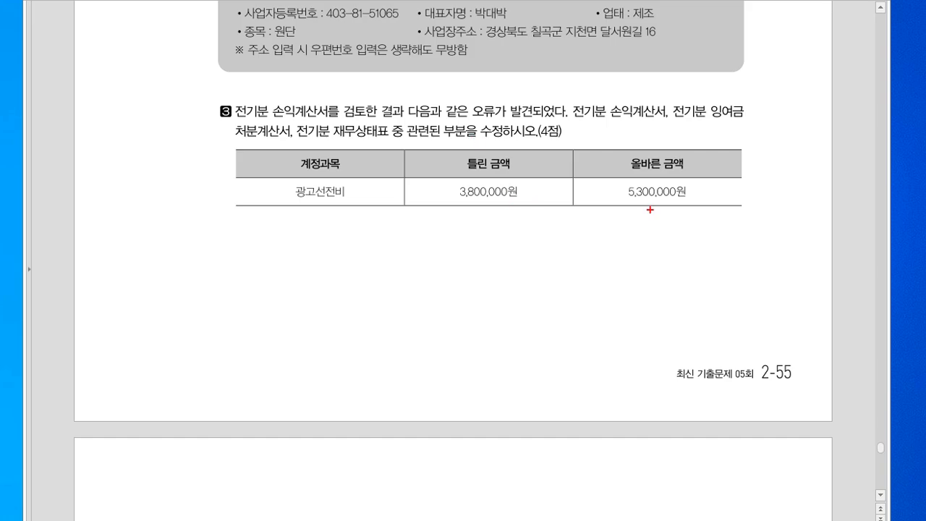
pyautogui.moveTo(651, 212)
pyautogui.mouseDown()
pyautogui.moveTo(679, 212)
pyautogui.moveTo(666, 222)
pyautogui.mouseUp()
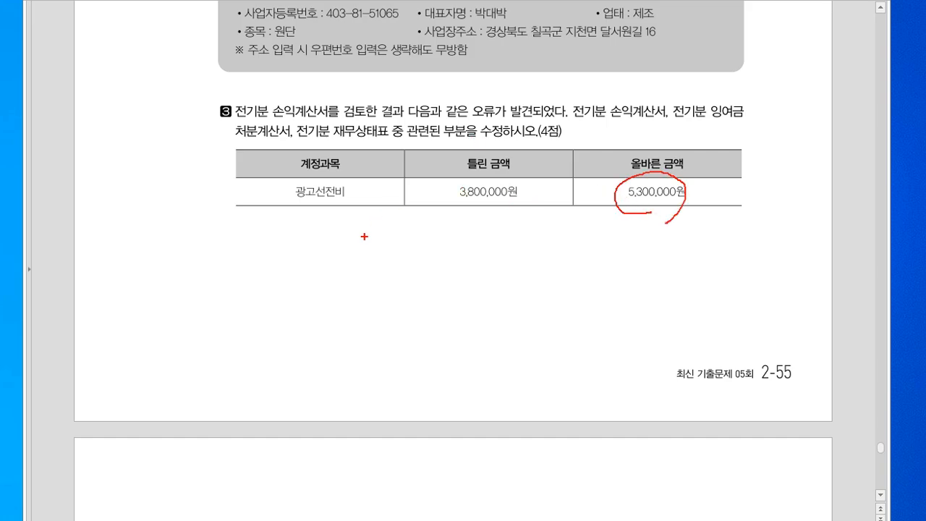
pyautogui.moveTo(618, 126); pyautogui.dragTo(616, 120)
pyautogui.moveTo(286, 266); pyautogui.dragTo(303, 290)
pyautogui.moveTo(310, 270)
pyautogui.mouseDown()
pyautogui.moveTo(323, 271)
pyautogui.moveTo(322, 282)
pyautogui.mouseUp()
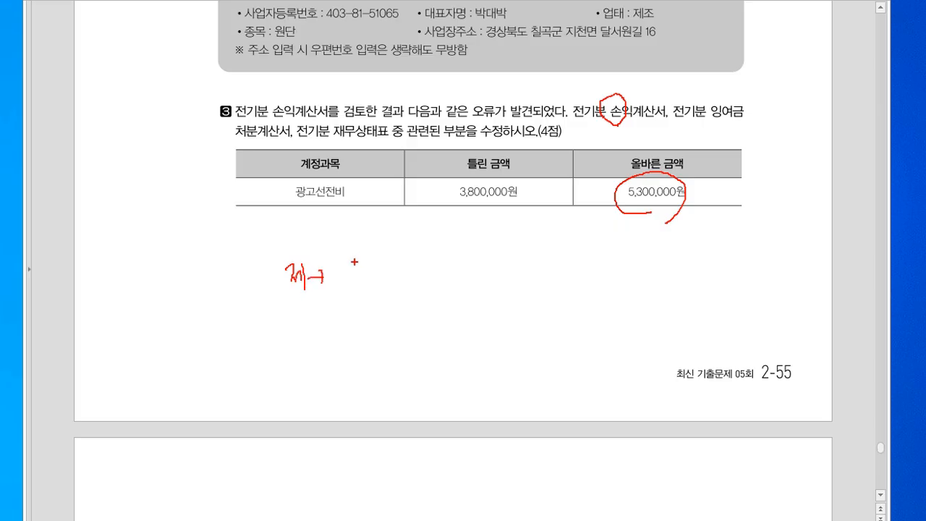
pyautogui.moveTo(348, 260); pyautogui.dragTo(342, 273)
pyautogui.moveTo(346, 268); pyautogui.dragTo(351, 278)
pyautogui.moveTo(343, 280); pyautogui.dragTo(358, 278)
pyautogui.moveTo(351, 280); pyautogui.dragTo(407, 280)
pyautogui.moveTo(418, 266)
pyautogui.mouseDown()
pyautogui.moveTo(419, 286)
pyautogui.moveTo(450, 277)
pyautogui.moveTo(453, 289)
pyautogui.moveTo(475, 290)
pyautogui.mouseUp()
pyautogui.moveTo(481, 272); pyautogui.dragTo(483, 294)
pyautogui.moveTo(278, 312); pyautogui.dragTo(547, 297)
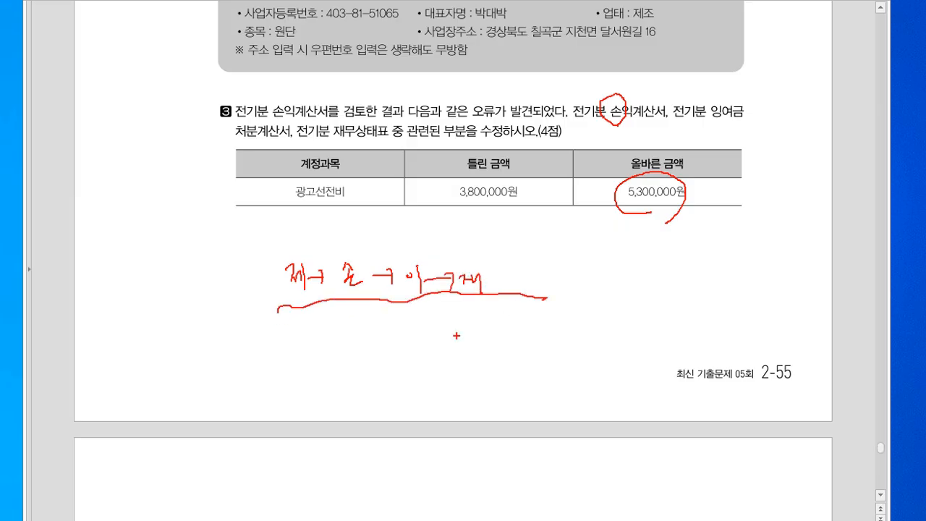
pyautogui.press('Escape')
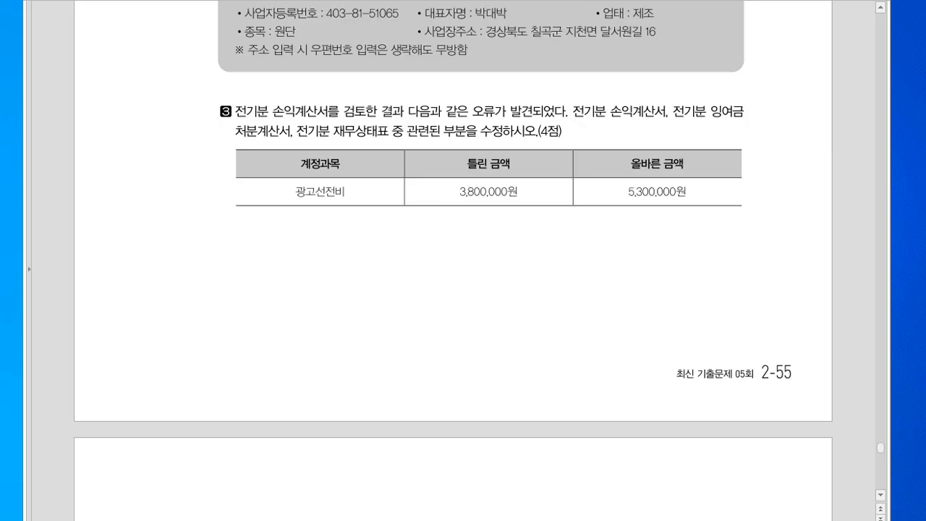
# Step: Switch to KcLep, set 광고선전비 to 5,300,000 in the 전기분손익계산서, and close the statement
pyautogui.hotkey('alt', 'Tab')
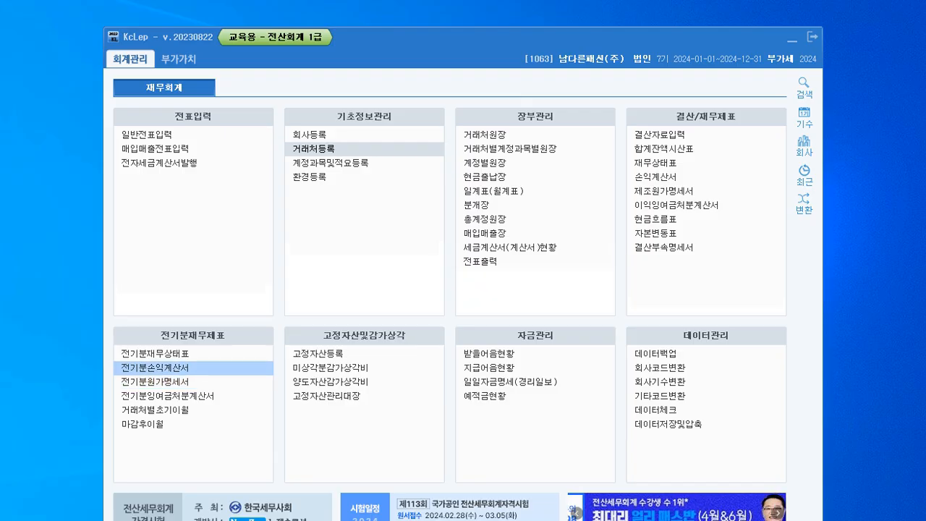
pyautogui.click(155, 368)
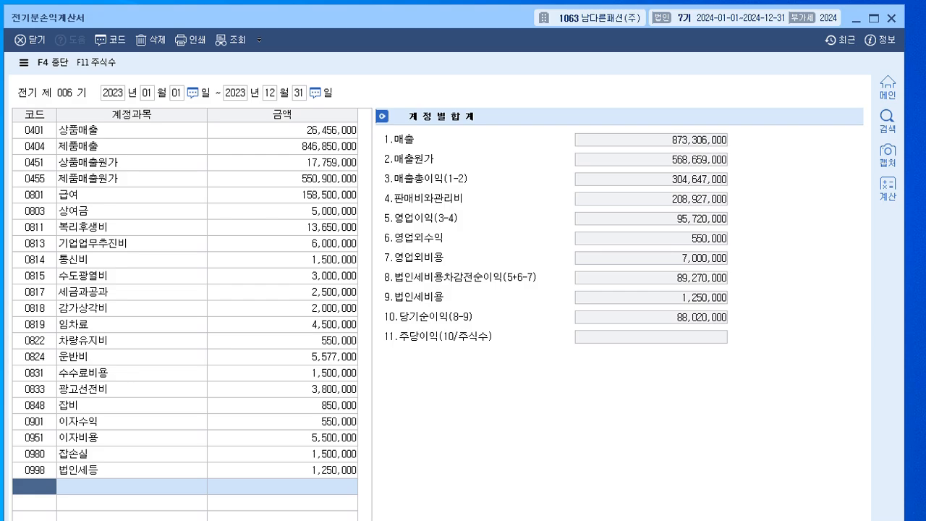
pyautogui.click(282, 406)
pyautogui.click(282, 389)
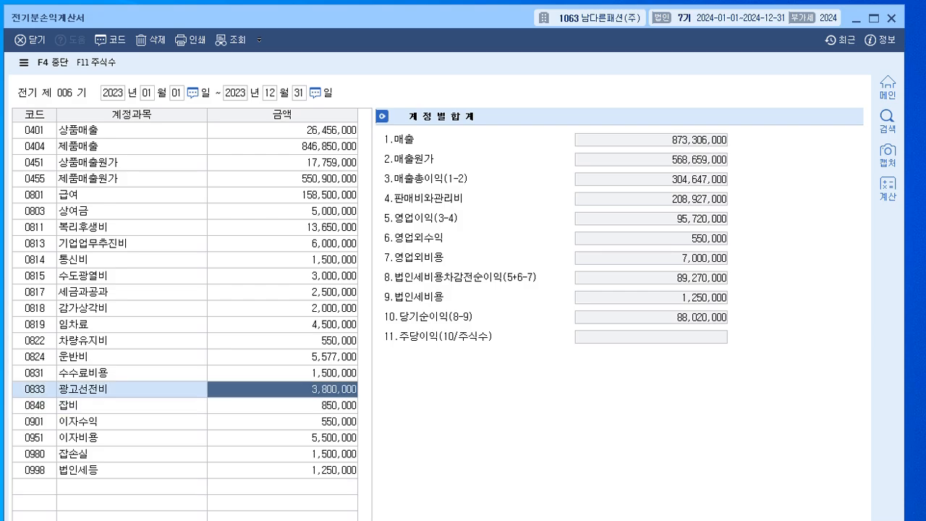
pyautogui.write('5300000')
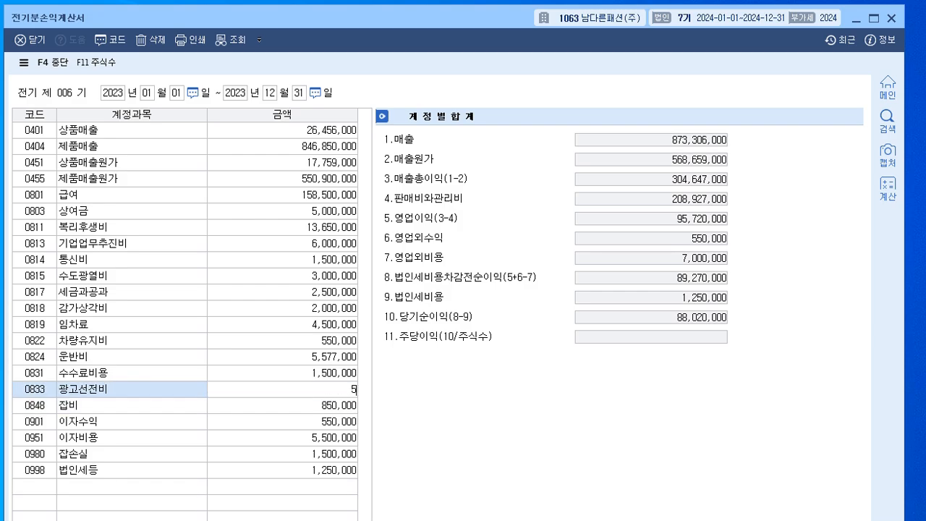
pyautogui.press('Return')
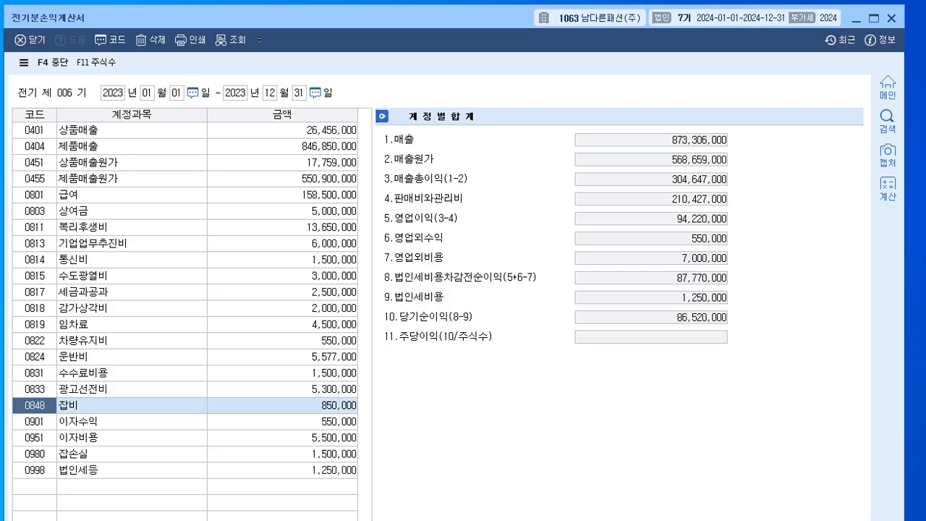
pyautogui.click(282, 389)
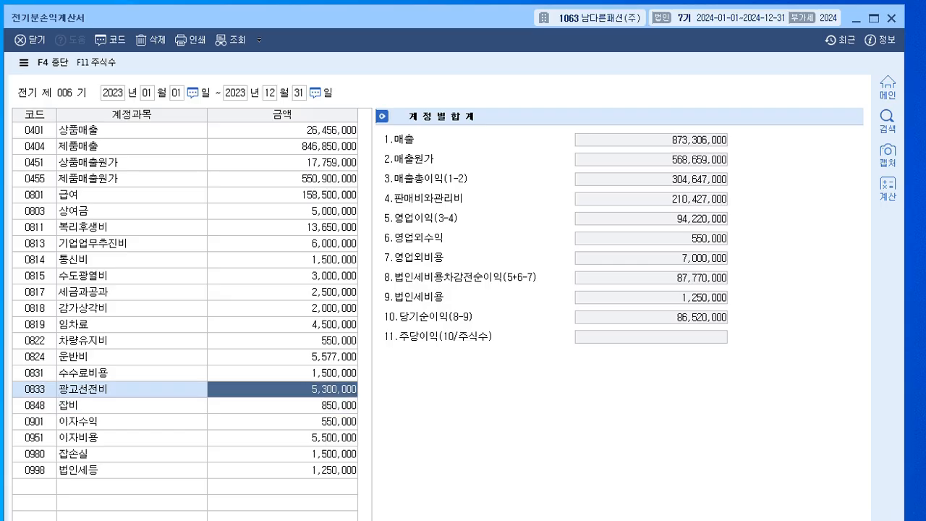
pyautogui.click(892, 18)
# Step: In the 전기분잉여금처분계산서, reload 당기순이익 from the corrected income statement and close the form
pyautogui.moveTo(506, 38); pyautogui.dragTo(487, 30)
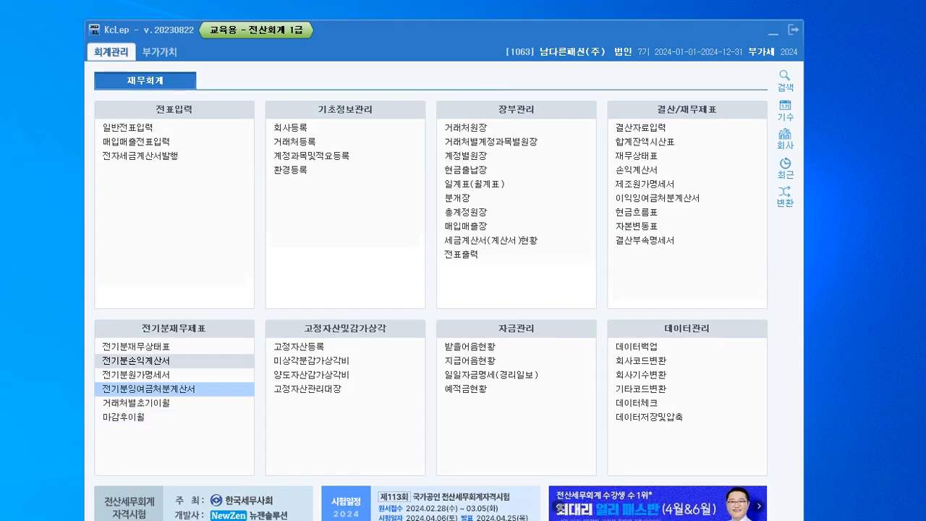
pyautogui.moveTo(434, 30); pyautogui.dragTo(435, 24)
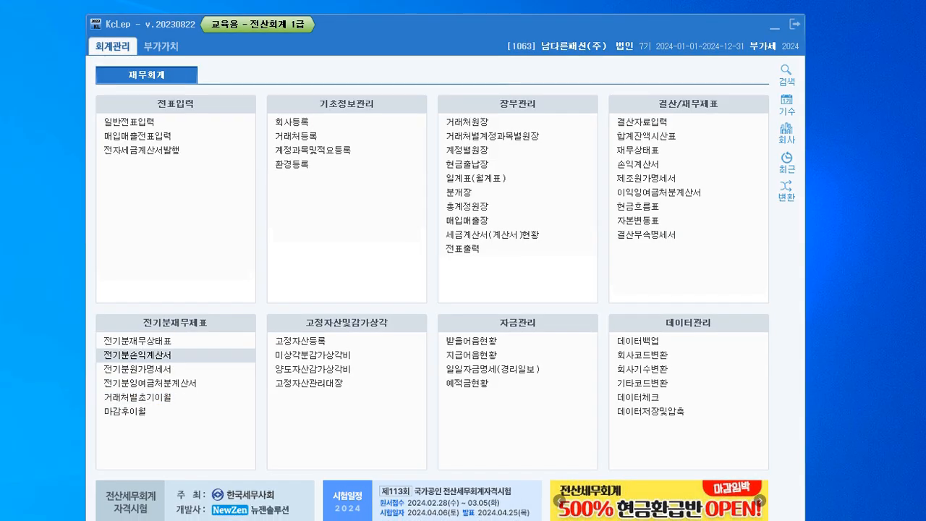
pyautogui.click(144, 383)
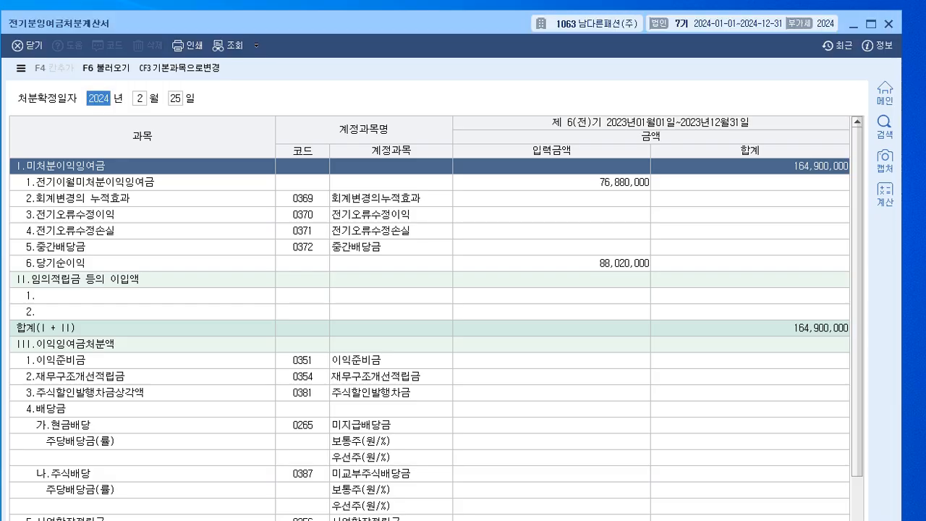
pyautogui.moveTo(435, 23); pyautogui.dragTo(438, 16)
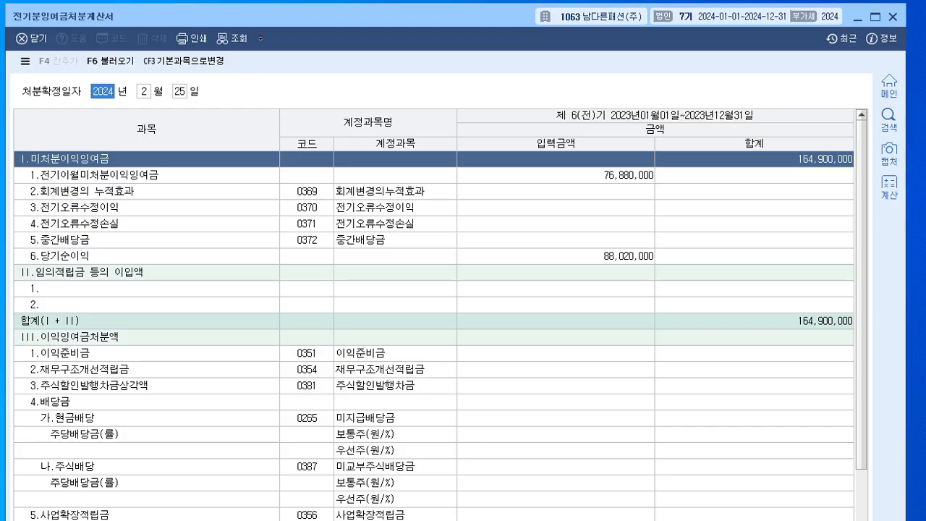
pyautogui.click(556, 256)
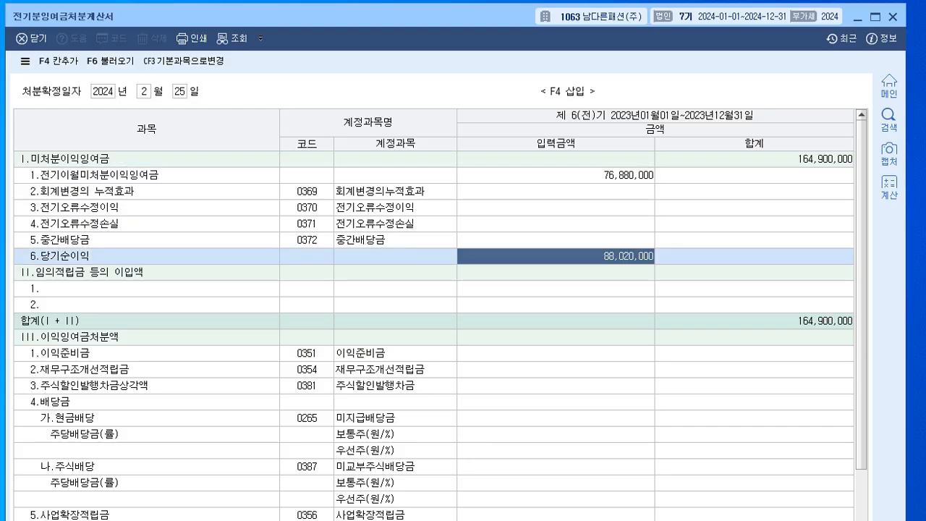
pyautogui.press('F6')
pyautogui.press('Left')
pyautogui.press('Return')
pyautogui.click(754, 159)
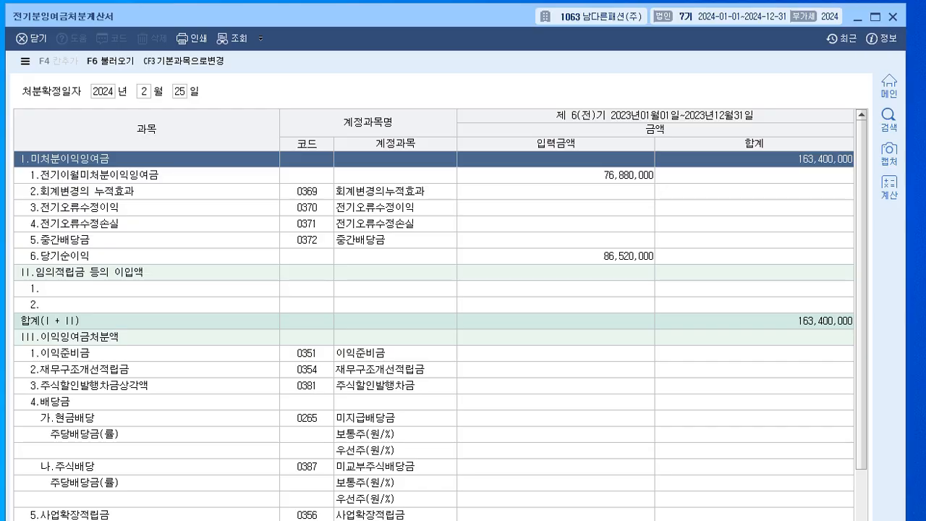
pyautogui.press('Escape')
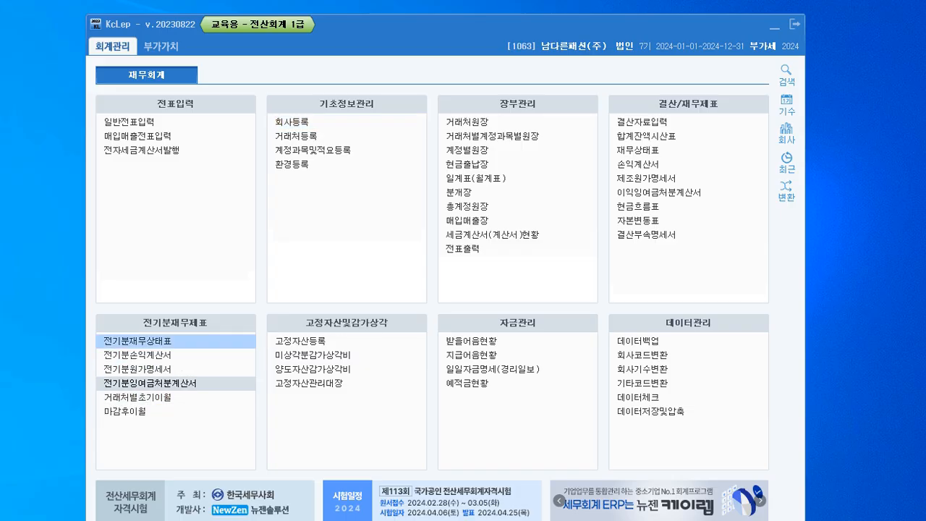
# Step: Set 이월이익잉여금 to 163,400,000 in the 전기분재무상태표 and close it
pyautogui.click(138, 341)
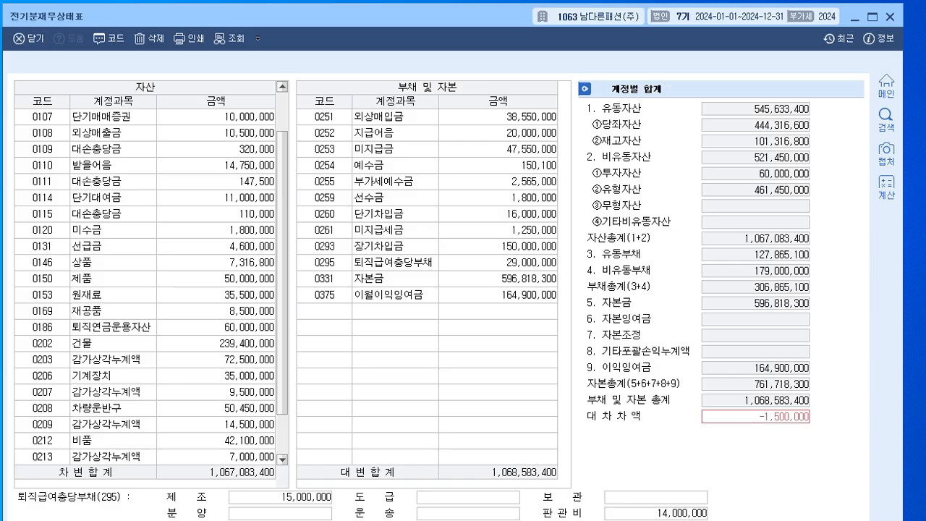
pyautogui.click(498, 295)
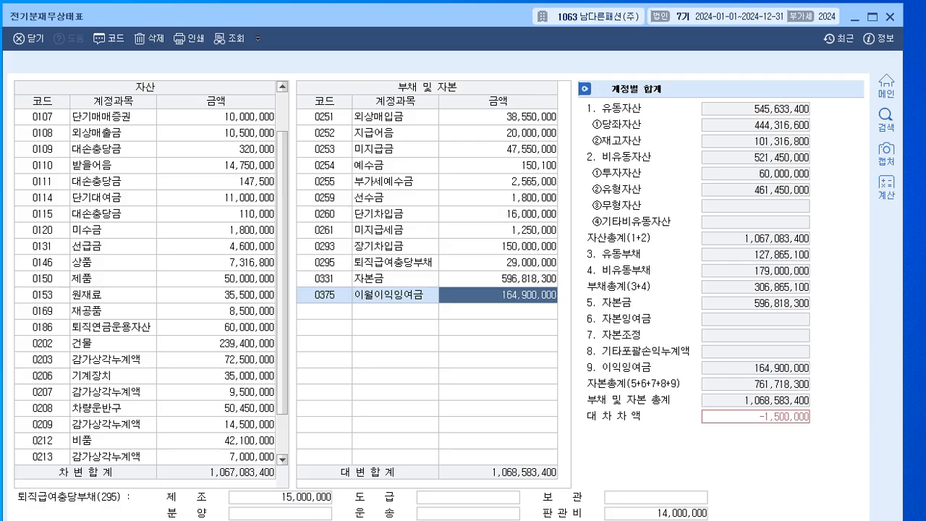
pyautogui.write('16')
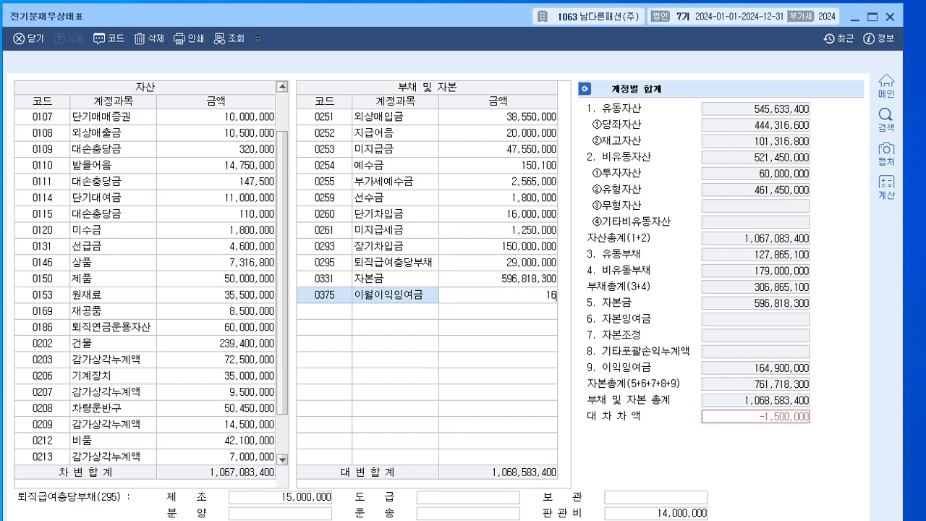
pyautogui.write('3,400,000')
pyautogui.press('Return')
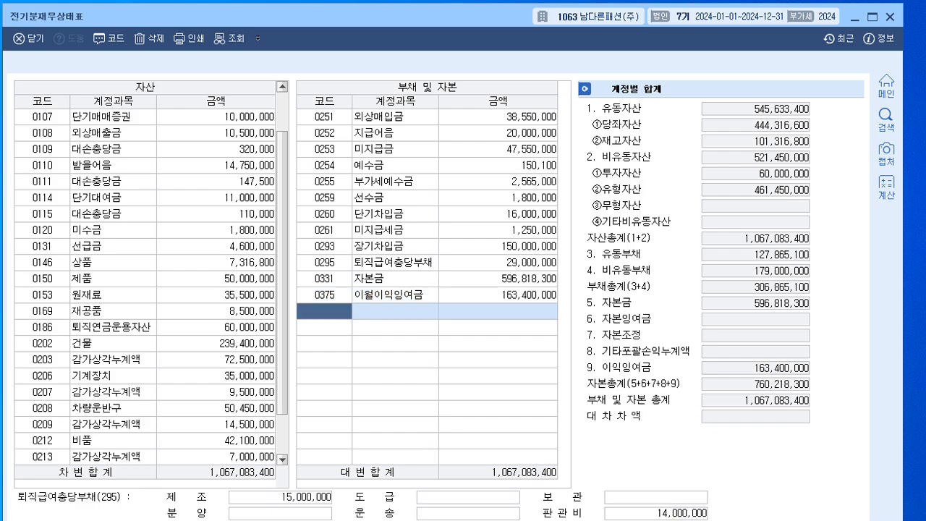
pyautogui.click(498, 295)
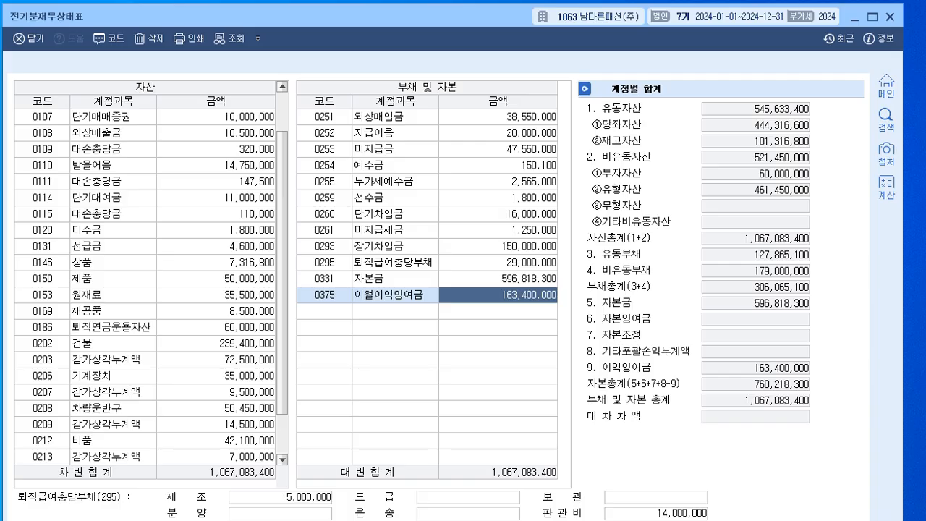
pyautogui.click(890, 16)
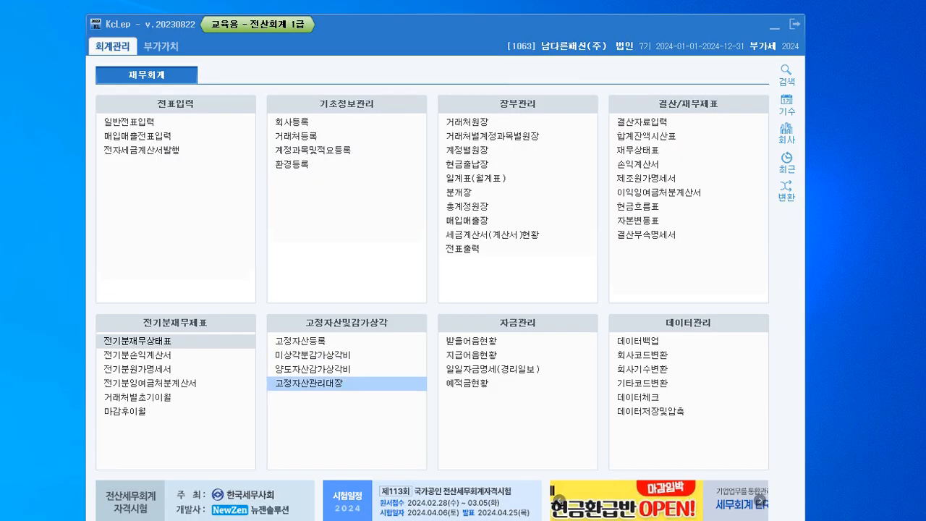
# Step: Consult question 2 in the exam document, then open 일반전표입력 in KcLep with the date set to 07월 18일
pyautogui.hotkey('alt', 'Tab')
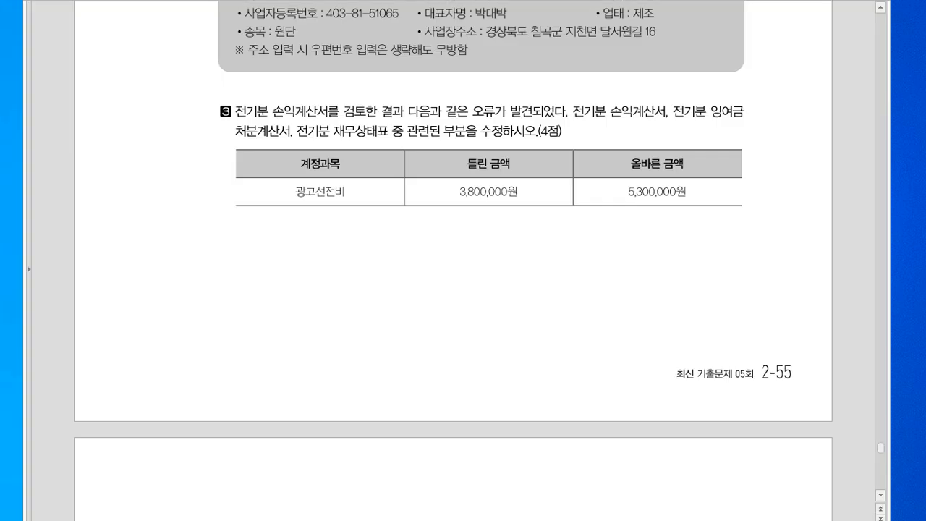
pyautogui.scroll(-7, 453, 260)
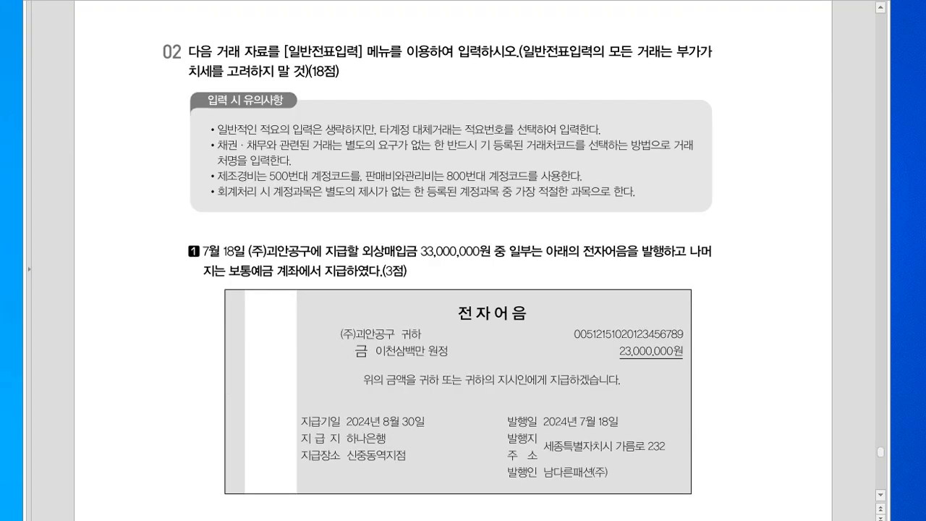
pyautogui.scroll(-4, 454, 261)
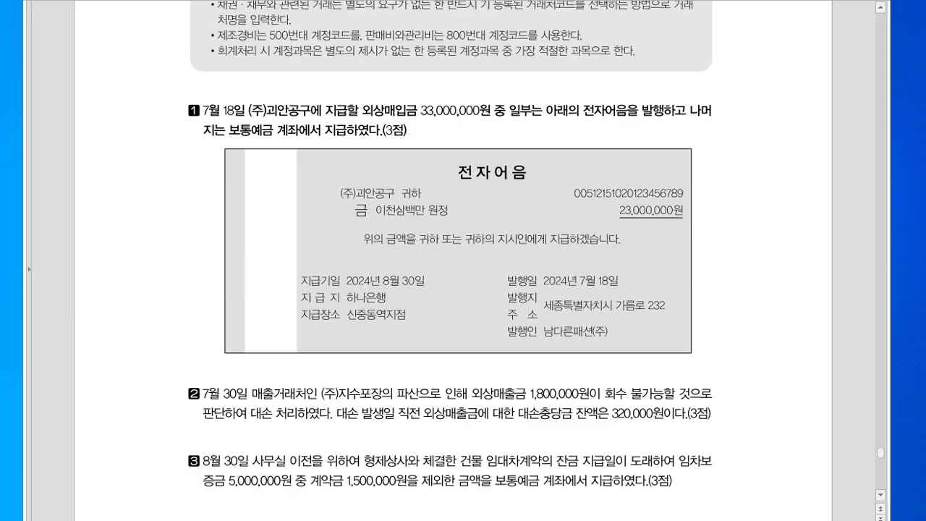
pyautogui.hotkey('alt', 'Tab')
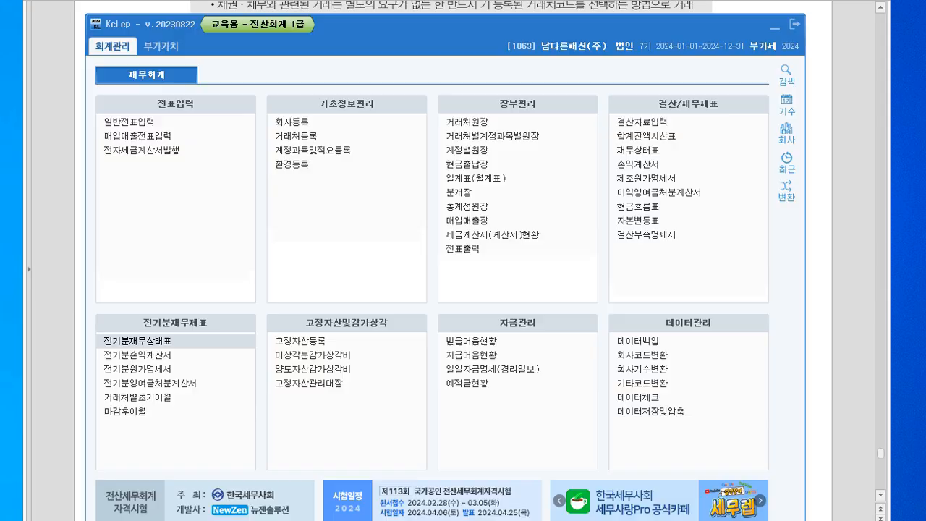
pyautogui.click(130, 122)
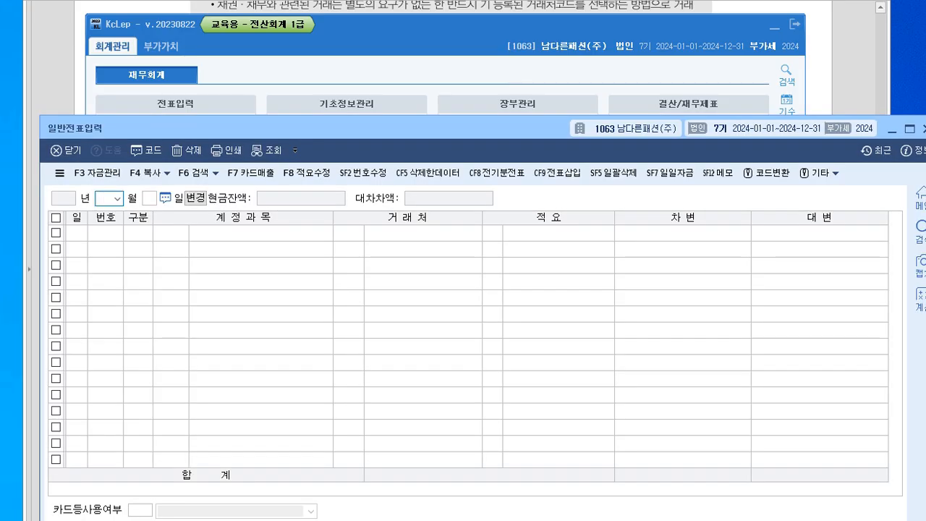
pyautogui.write('07')
pyautogui.press('Return')
pyautogui.write('18')
pyautogui.press('Return')
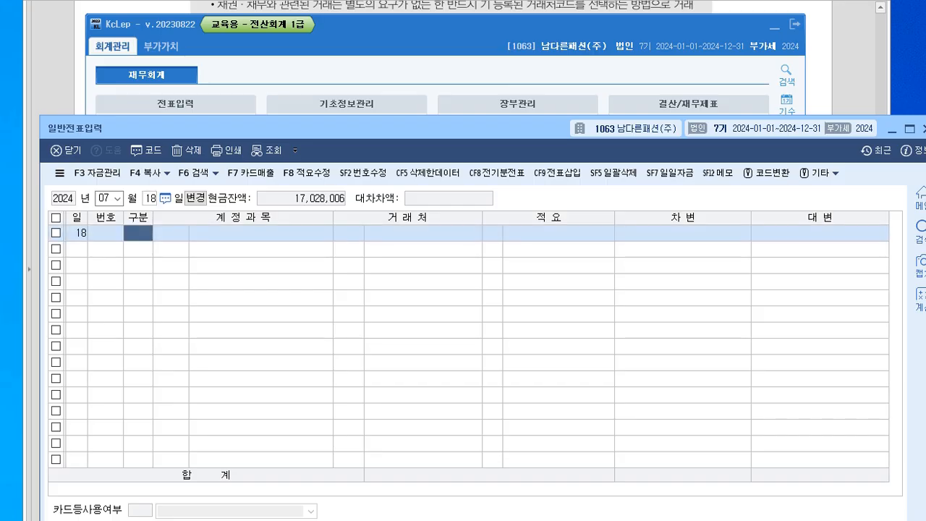
# Step: Minimize the KcLep main window and arrange the voucher window below the exam document's 7월 18일 transaction text
pyautogui.click(775, 27)
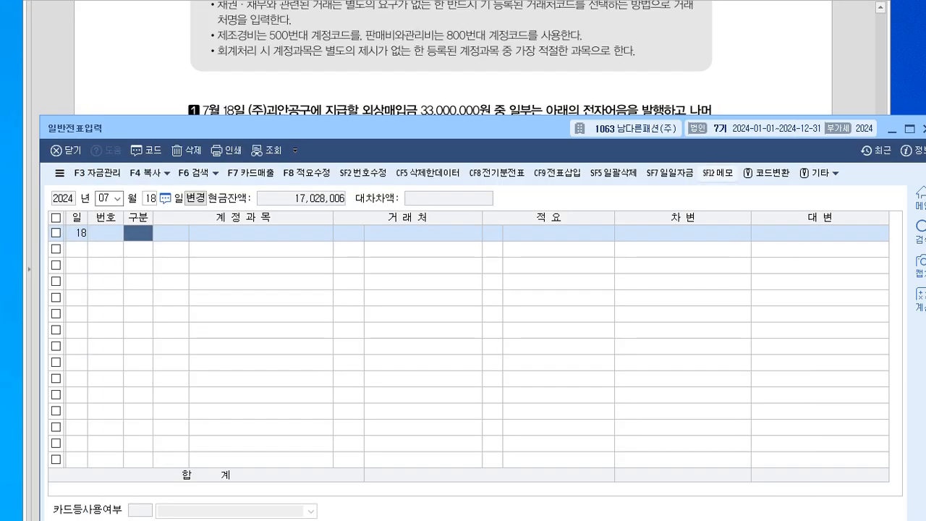
pyautogui.click(724, 85)
pyautogui.click(881, 495)
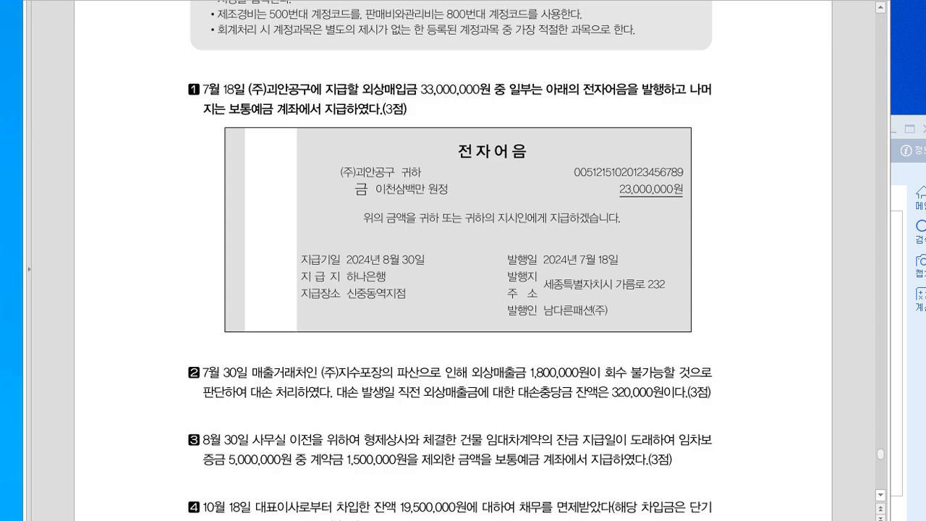
pyautogui.click(881, 496)
pyautogui.click(880, 495)
pyautogui.click(900, 499)
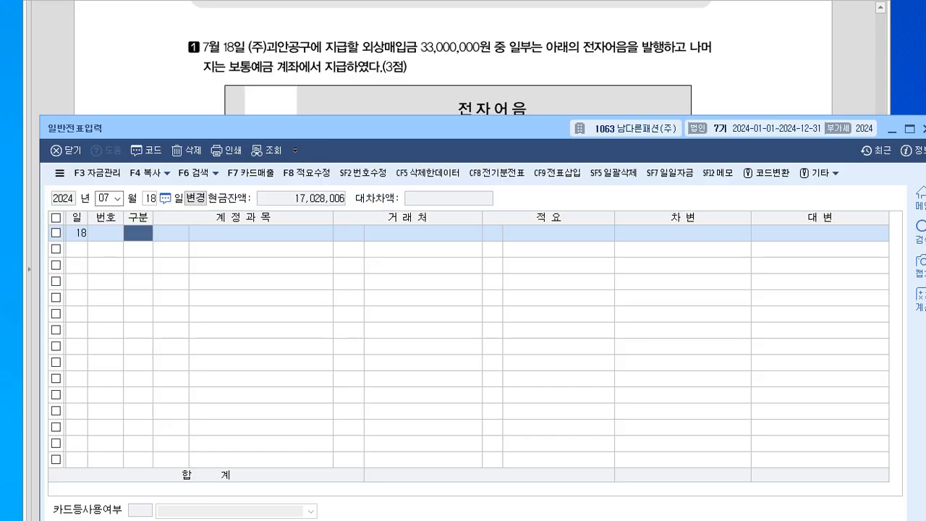
pyautogui.moveTo(348, 128)
pyautogui.mouseDown()
pyautogui.moveTo(347, 241)
pyautogui.moveTo(355, 118)
pyautogui.mouseUp()
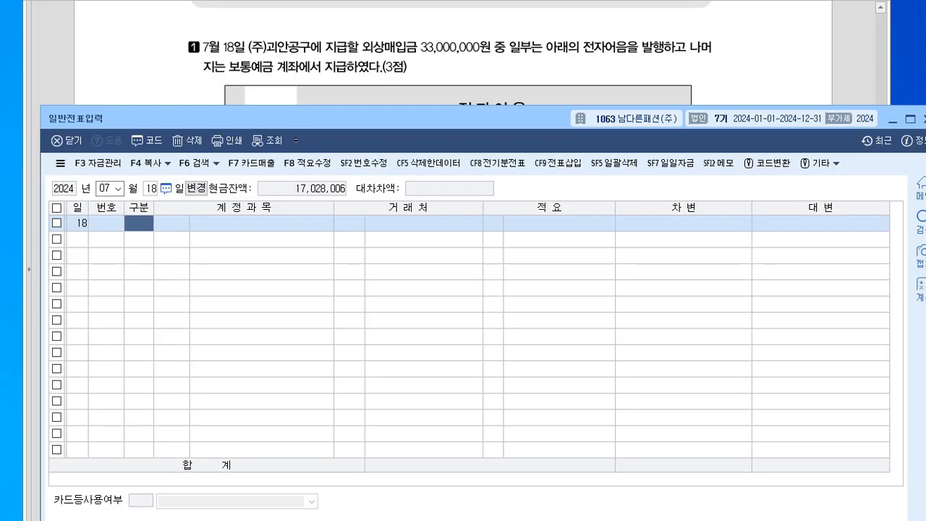
# Step: Start a 차변 line for the 18th with account 0251 외상매입금, checking the transaction in the exam document
pyautogui.write('3')
pyautogui.press('Return')
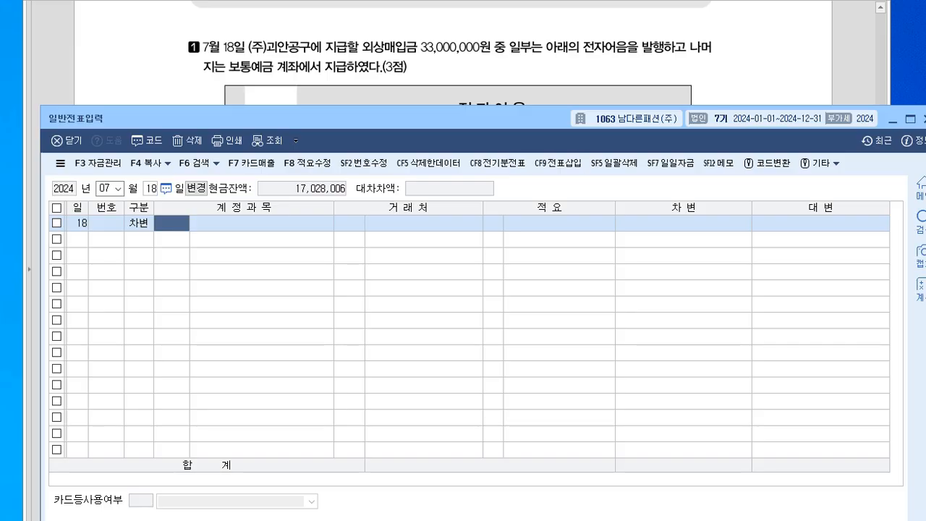
pyautogui.click(568, 73)
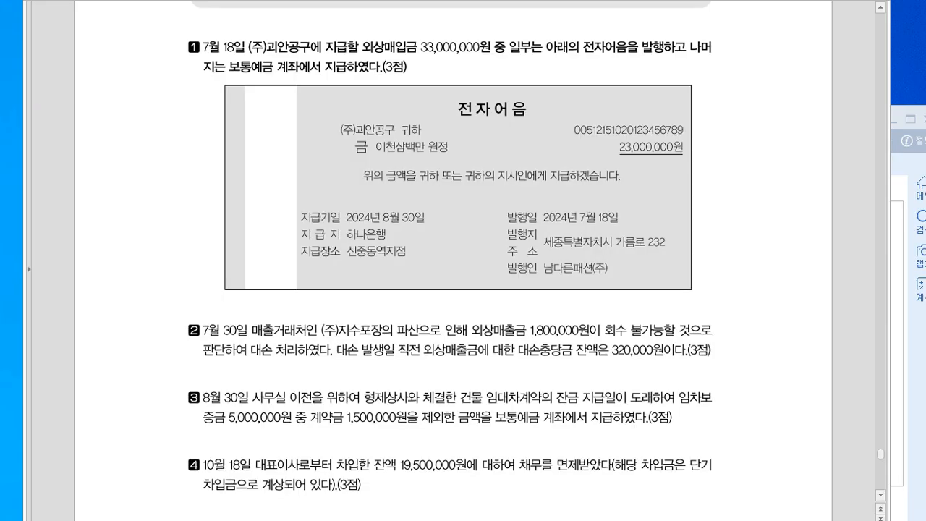
pyautogui.hotkey('alt', 'Tab')
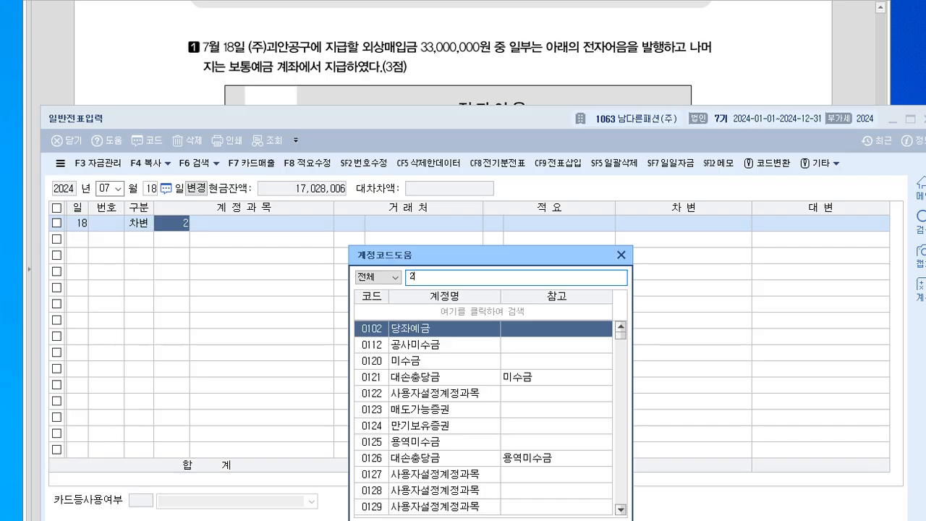
pyautogui.press('BackSpace')
pyautogui.press('Escape')
pyautogui.write('251')
pyautogui.press('Return')
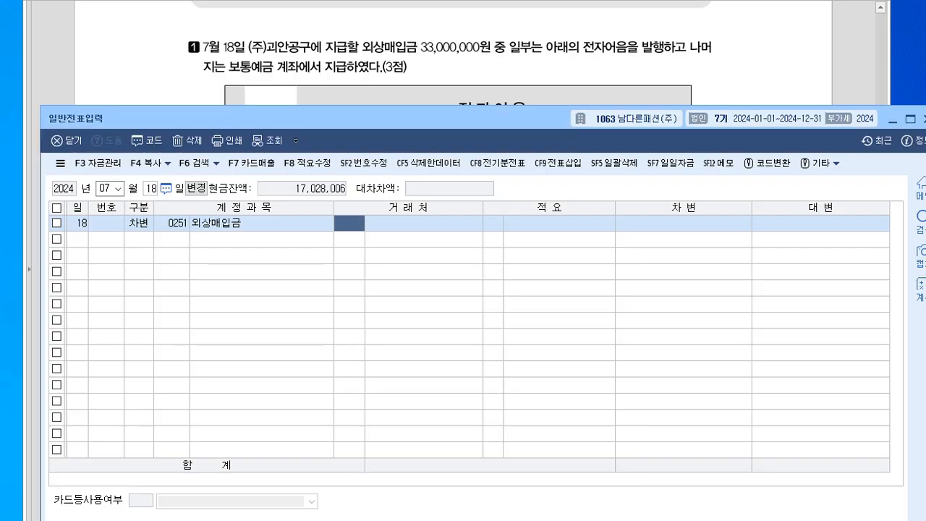
# Step: Look up 괴안 and assign (주)괴안공구 as the 거래처 of the 외상매입금 line, leaving 적요 empty
pyautogui.write('기ㅗ아')
pyautogui.press('BackSpace')
pyautogui.press('BackSpace')
pyautogui.press('BackSpace')
pyautogui.press('BackSpace')
pyautogui.write('고ㅣ안')
pyautogui.press('Return')
pyautogui.press('Return')
pyautogui.press('Return')
pyautogui.press('Return')
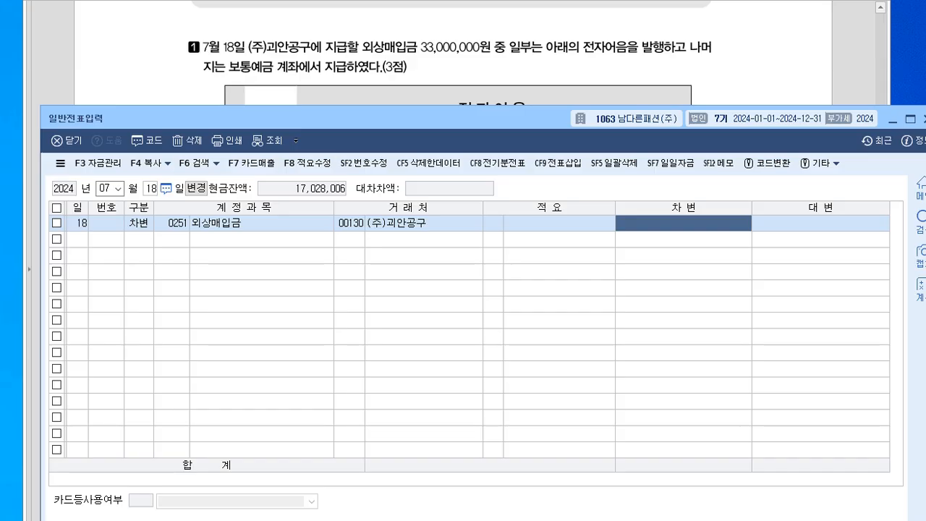
# Step: Enter 33,000,000 as the 차변 amount for 외상매입금 and start a 대변 line for the same date
pyautogui.write('33000000')
pyautogui.press('Return')
pyautogui.write('4')
pyautogui.press('Return')
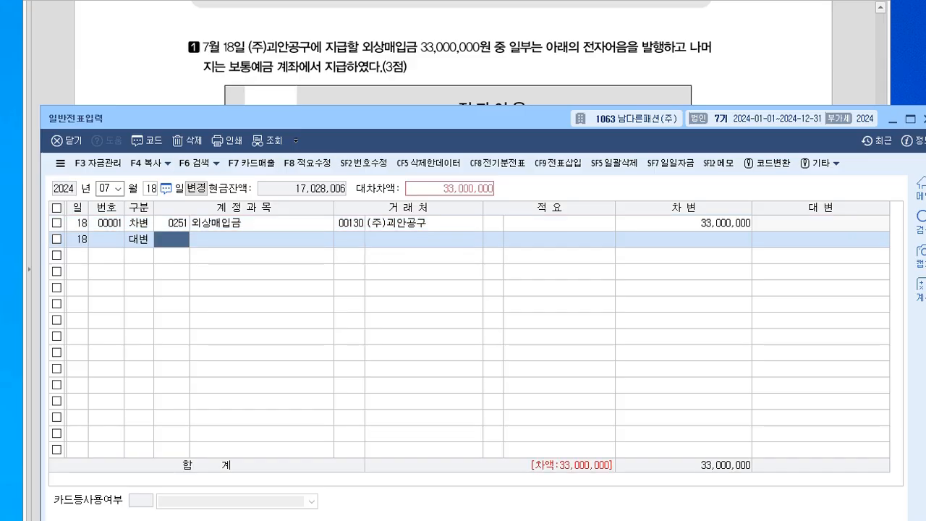
# Step: Complete the 대변 line for the 18th with account 0252 지급어음, 거래처 00130 (주)괴안공구 and amount 23,000,000
pyautogui.write('252')
pyautogui.press('Return')
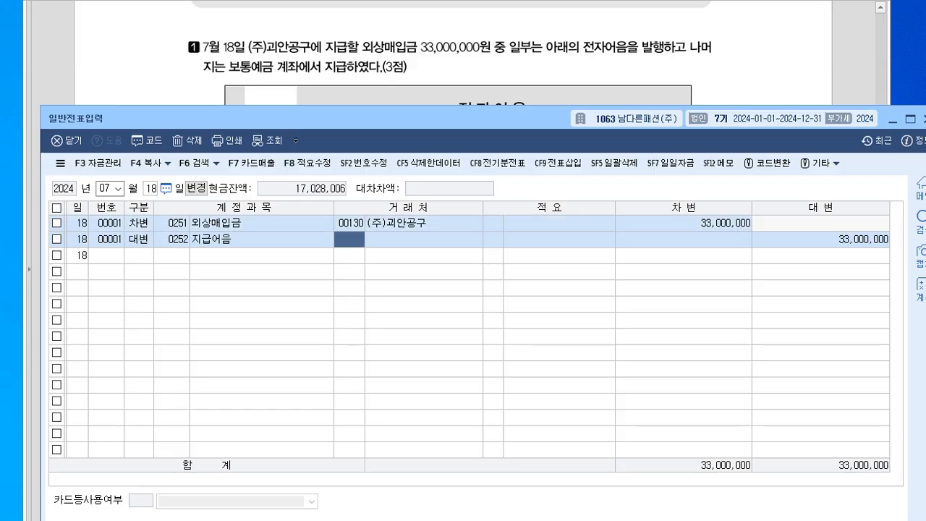
pyautogui.write('00130')
pyautogui.press('Return')
pyautogui.press('Return')
pyautogui.write('23000000')
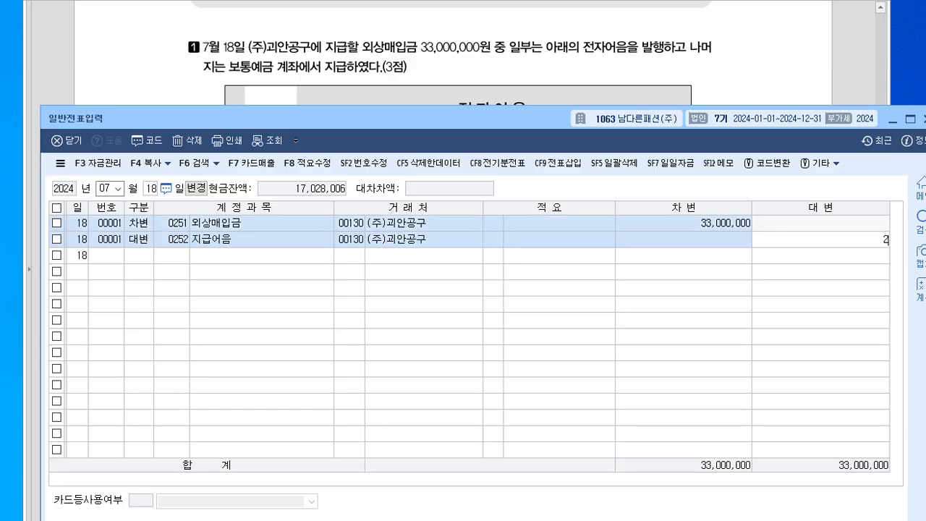
pyautogui.press('Return')
# Step: Add a second 대변 line for the 18th with account 0103 보통예금 for 10,000,000, leaving 거래처 and 적요 empty
pyautogui.write('4')
pyautogui.press('Return')
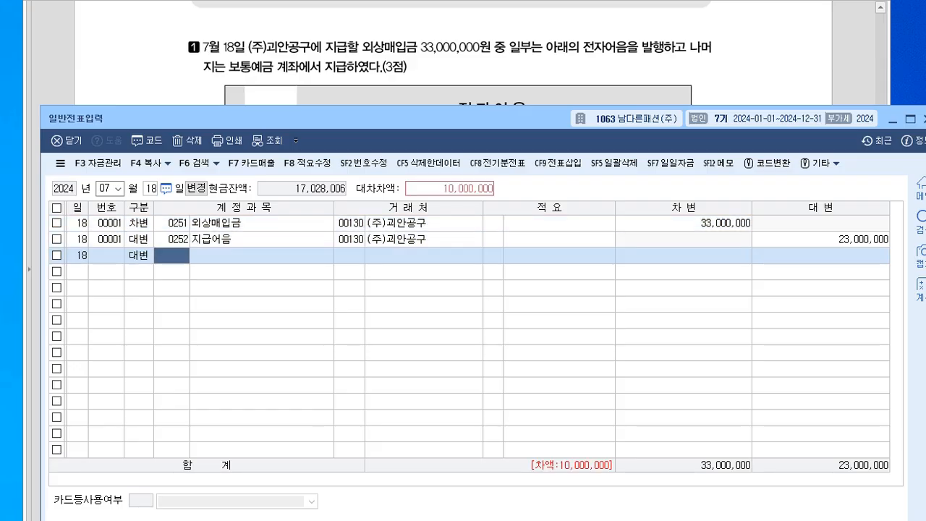
pyautogui.write('10')
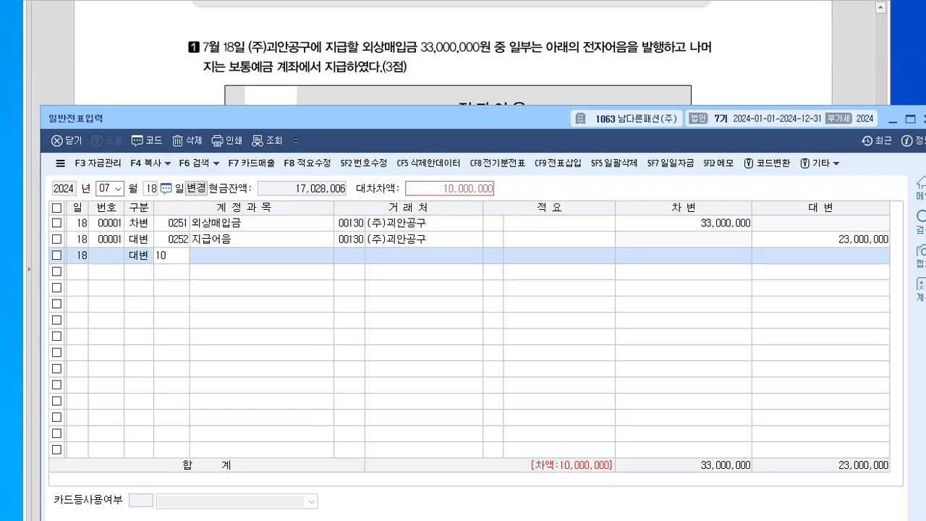
pyautogui.write('3')
pyautogui.press('Return')
pyautogui.press('Return')
pyautogui.press('Return')
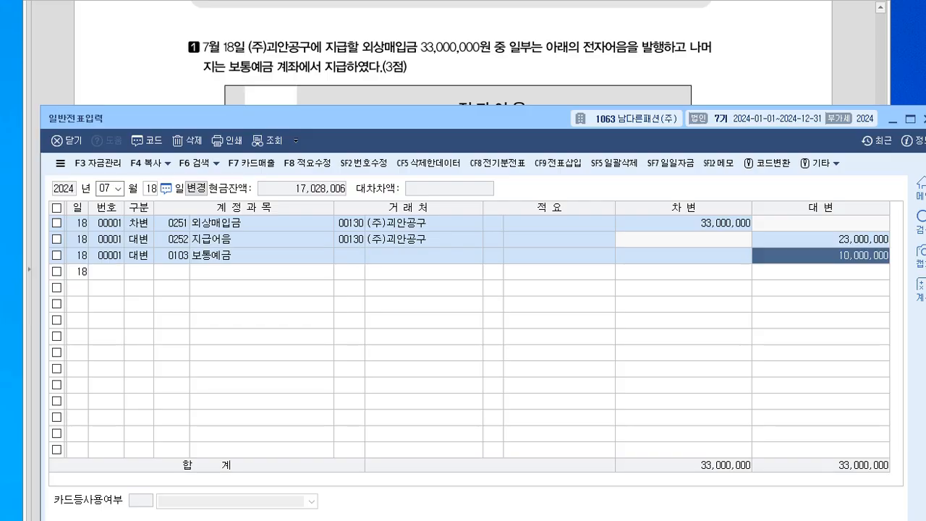
pyautogui.click(172, 239)
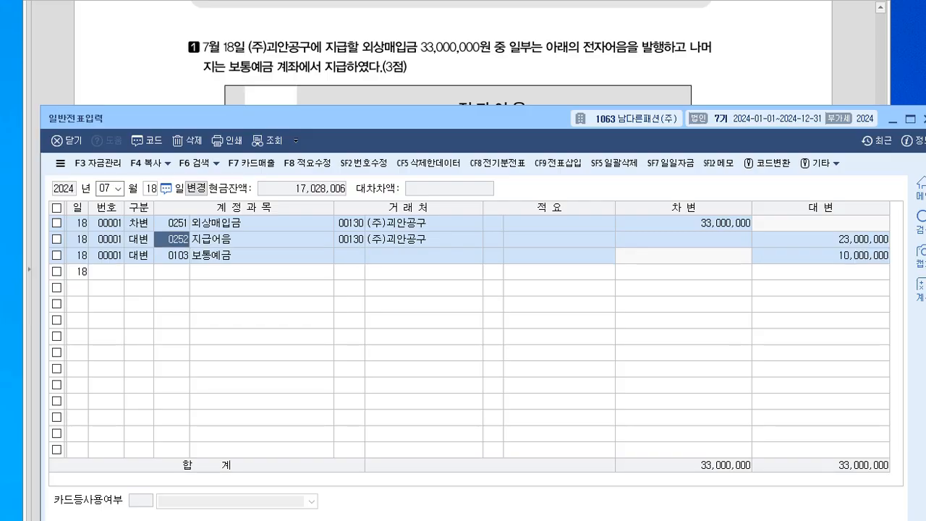
pyautogui.click(821, 240)
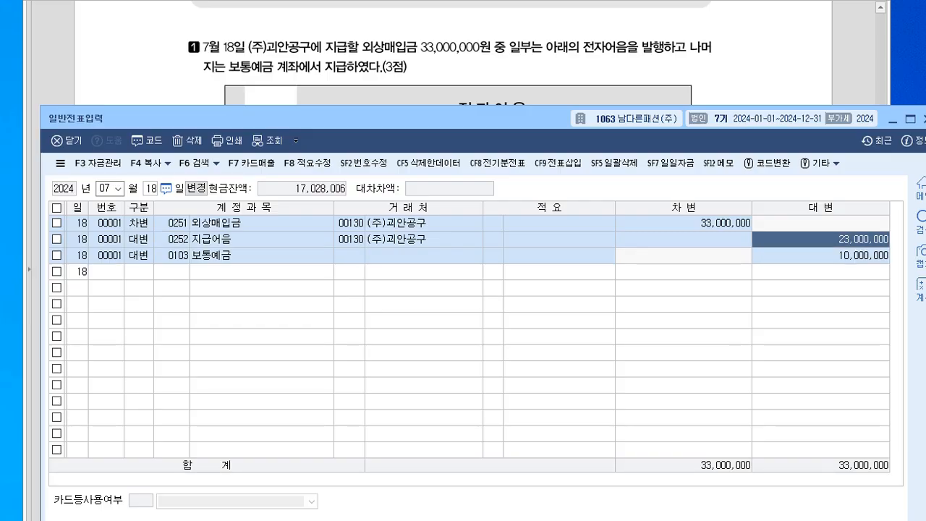
# Step: Bring the 7월 30일 transaction into view in the exam document and set the voucher day to 30
pyautogui.hotkey('alt', 'Tab')
pyautogui.scroll(-4, 453, 260)
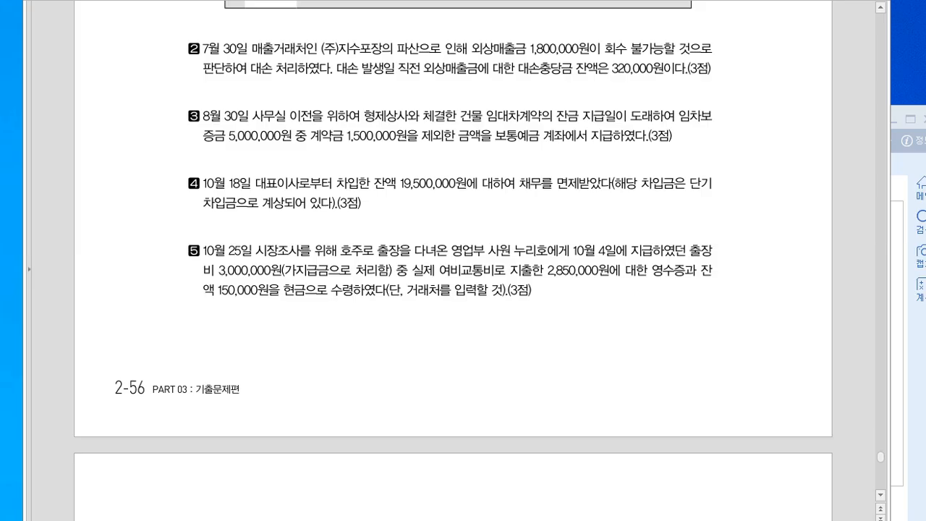
pyautogui.hotkey('alt', 'Tab')
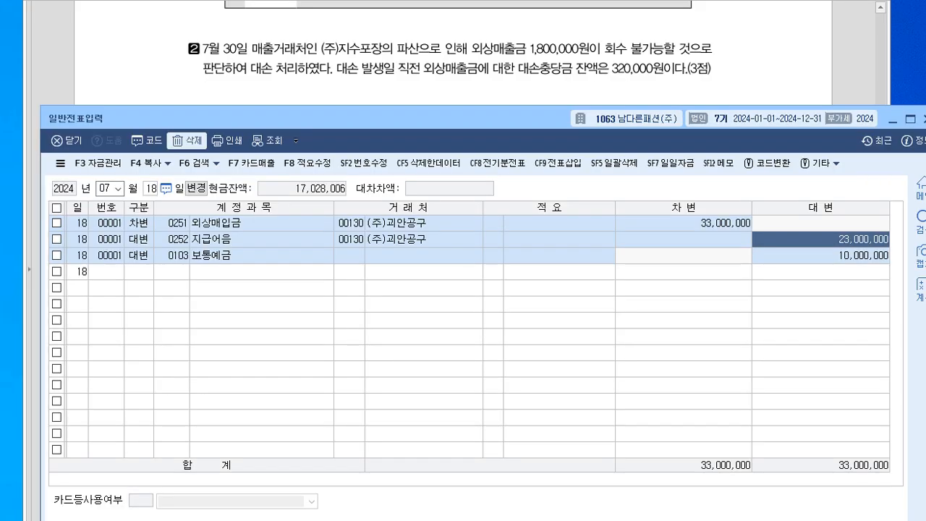
pyautogui.click(151, 188)
pyautogui.write('30')
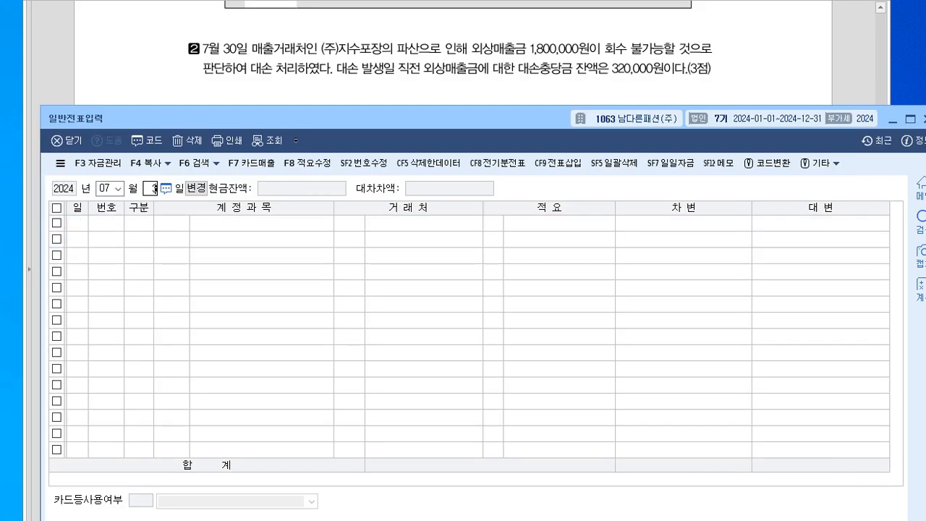
pyautogui.press('Return')
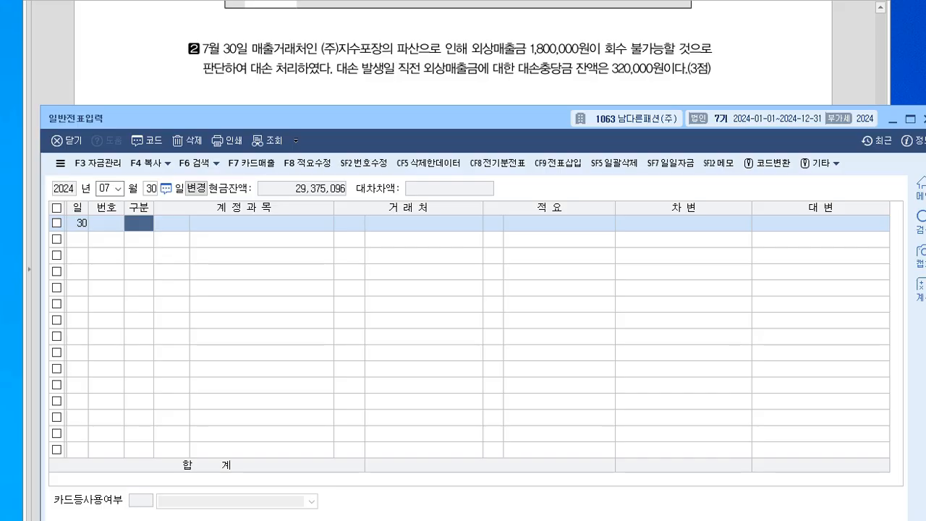
# Step: Enter a 차변 line for the 30th with account 0109 대손충당금 and amount 320,000, leaving 거래처 and 적요 empty
pyautogui.press('3')
pyautogui.press('Return')
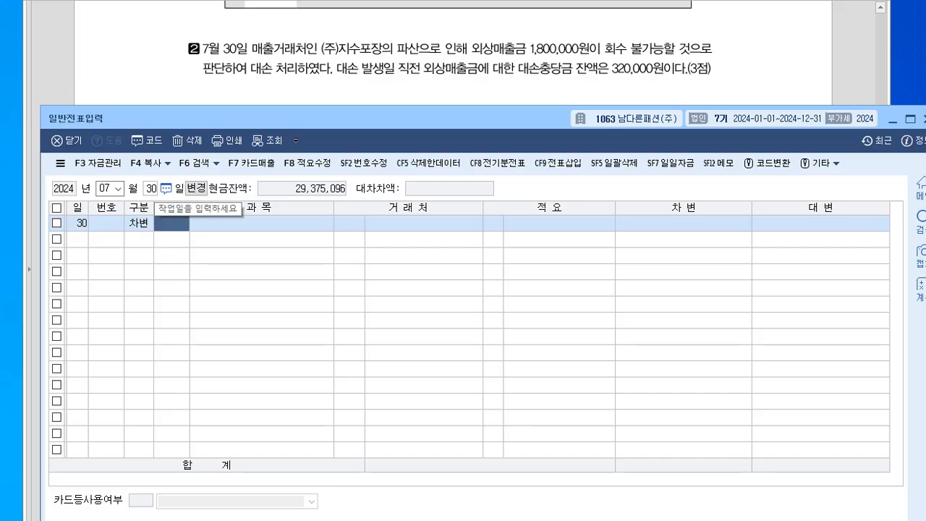
pyautogui.write('109')
pyautogui.press('Return')
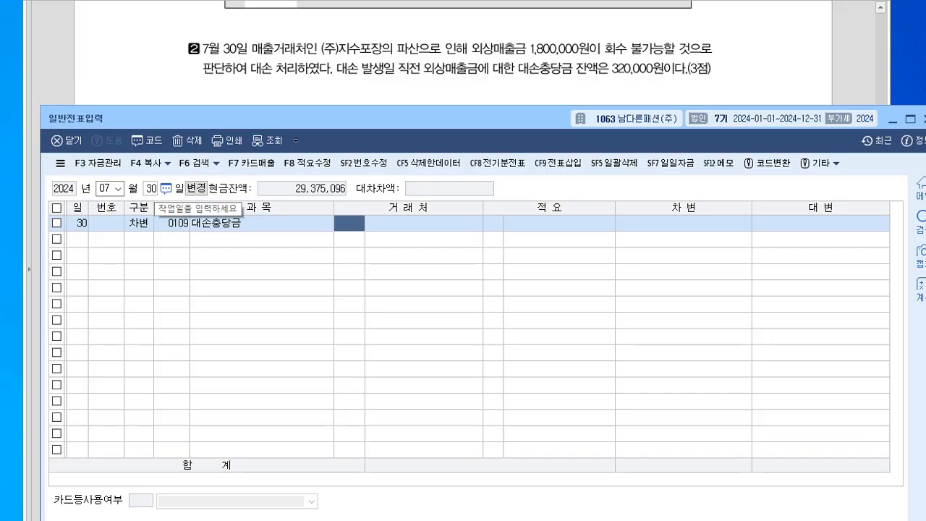
pyautogui.press('Left')
pyautogui.press('Left')
pyautogui.press('Return')
pyautogui.press('Return')
pyautogui.press('Return')
pyautogui.press('Return')
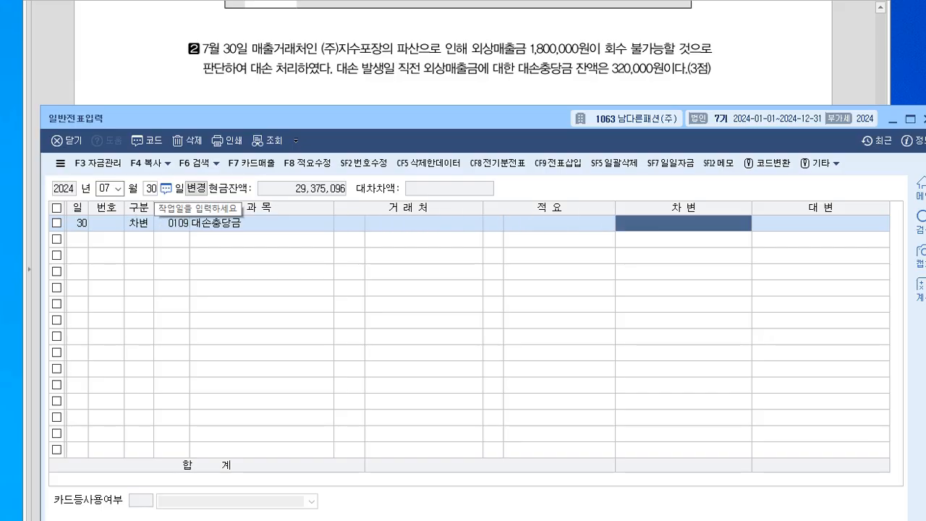
pyautogui.write('320000')
pyautogui.press('Return')
# Step: Enter a second 차변 line with account 0835 대손상각비 and amount 1,480,000, leaving 거래처 and 적요 empty
pyautogui.press('3')
pyautogui.press('Return')
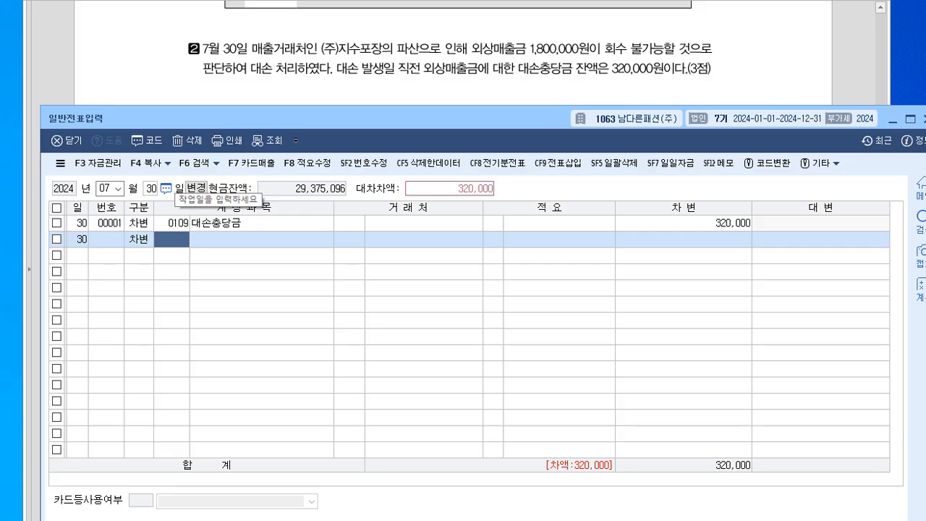
pyautogui.write('835')
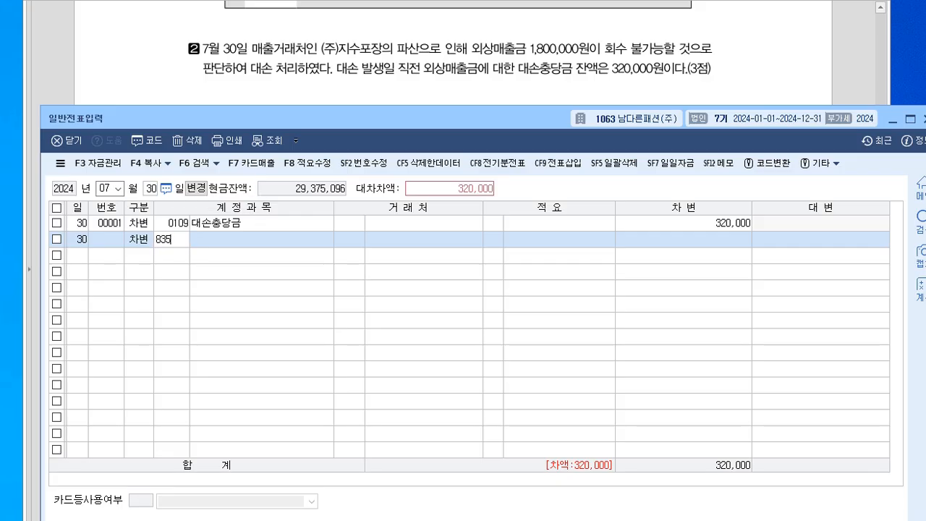
pyautogui.press('Return')
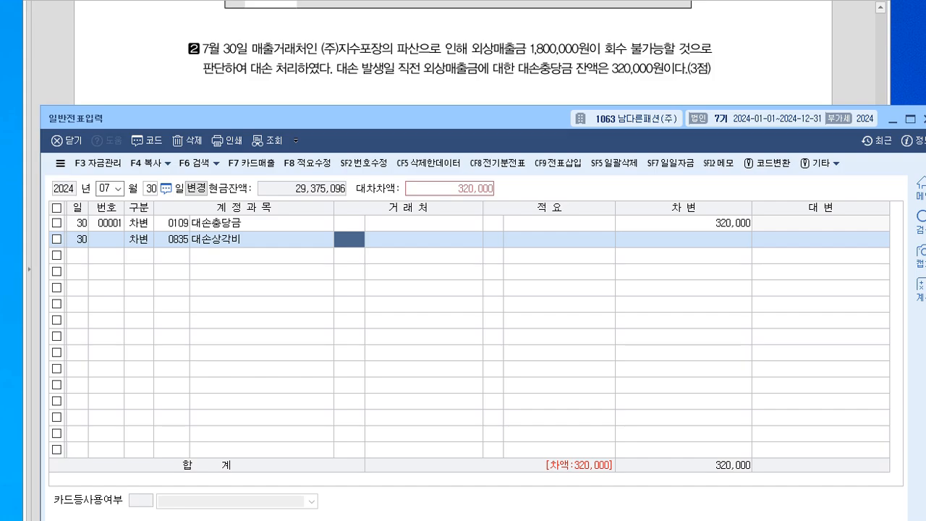
pyautogui.press('Left')
pyautogui.press('Left')
pyautogui.press('Return')
pyautogui.press('Return')
pyautogui.press('Return')
pyautogui.press('Return')
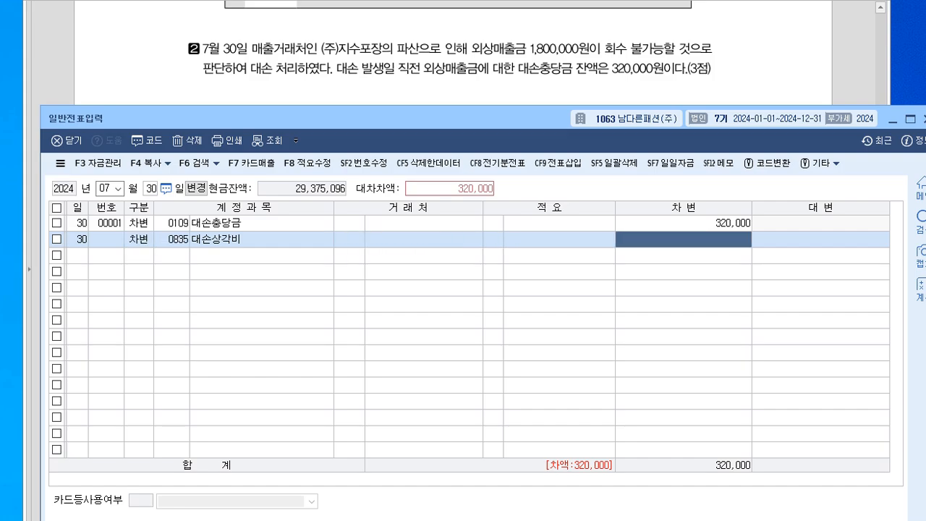
pyautogui.write('14')
pyautogui.write('000')
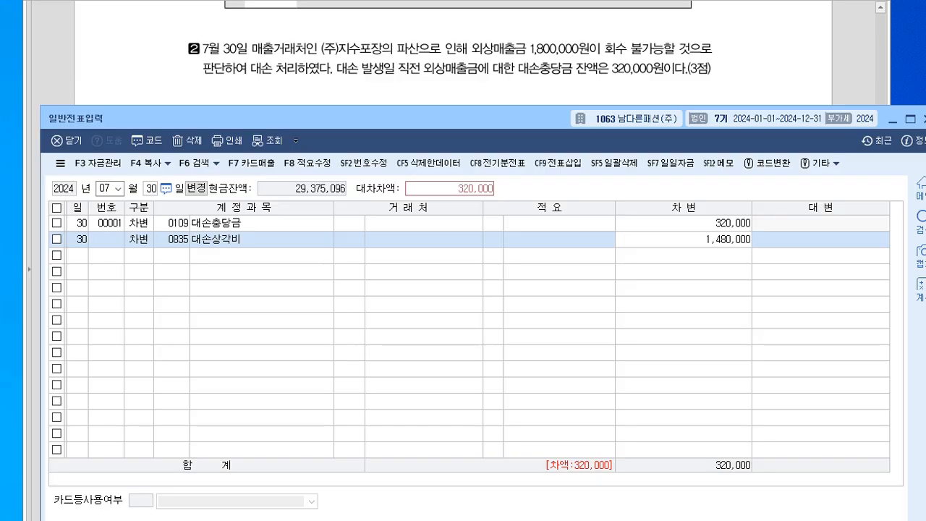
pyautogui.press('Return')
# Step: Add a 대변 line of 1,800,000 for the 30th and set its account to 0108 외상매출금
pyautogui.write('4')
pyautogui.press('Return')
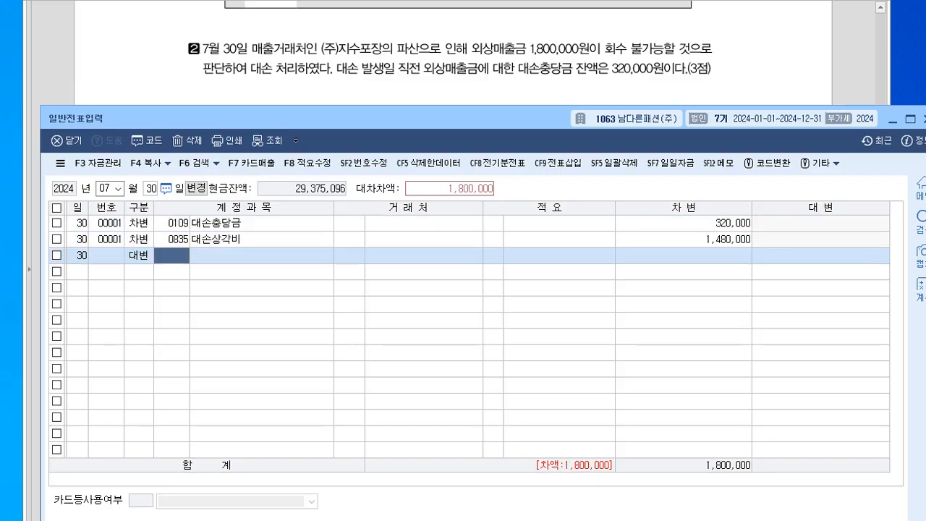
pyautogui.write('11')
pyautogui.press('BackSpace')
pyautogui.write('04')
pyautogui.press('Return')
pyautogui.press('Left')
pyautogui.press('Left')
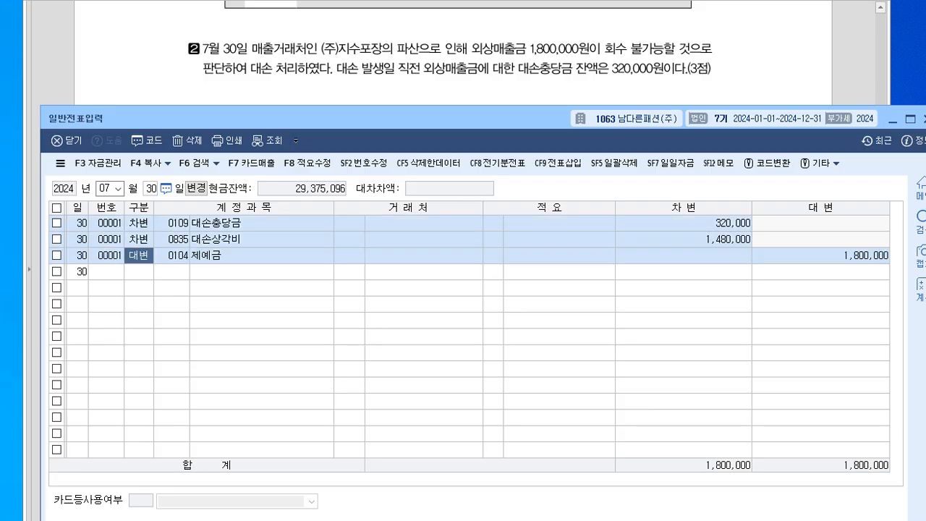
pyautogui.press('Return')
pyautogui.write('108')
pyautogui.press('Return')
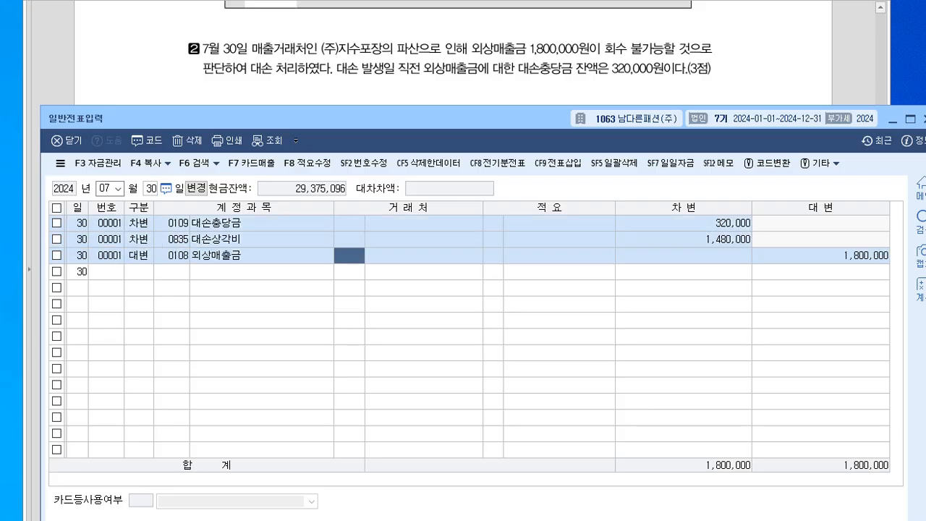
# Step: Look up 지수 and assign (주)지수포장 as the 거래처 of the 외상매출금 line, leaving 적요 empty
pyautogui.write('지쉬')
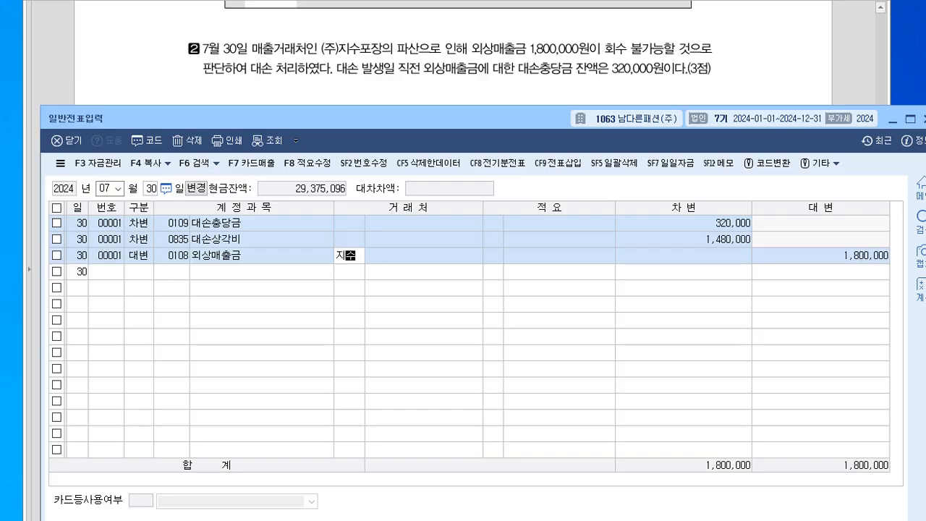
pyautogui.press('Return')
pyautogui.press('Return')
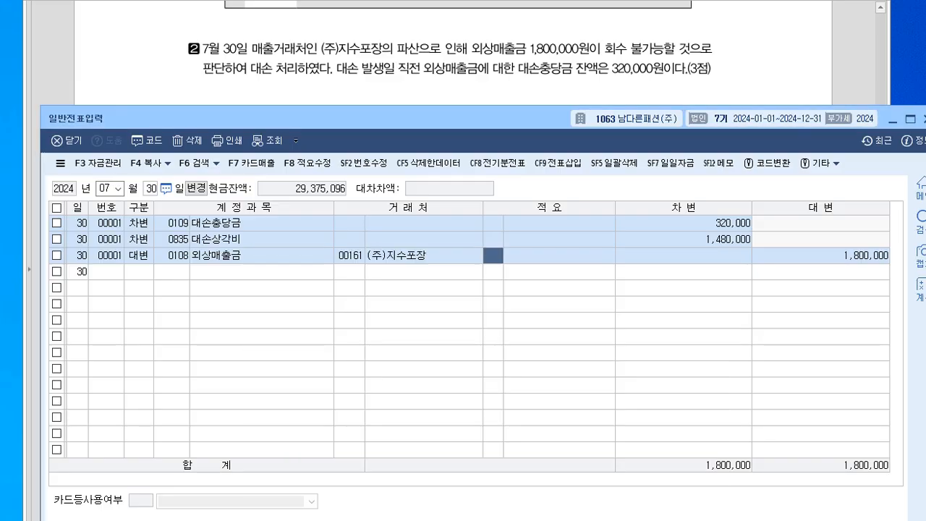
pyautogui.press('Return')
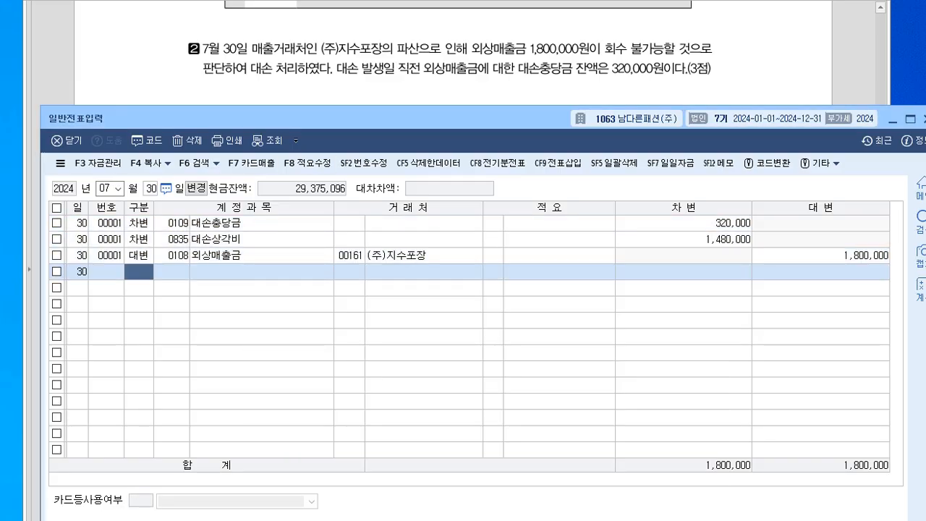
# Step: Position the voucher window below the exam document's 8월 30일 transaction and set the voucher date to 08월 30일
pyautogui.moveTo(340, 118); pyautogui.dragTo(348, 181)
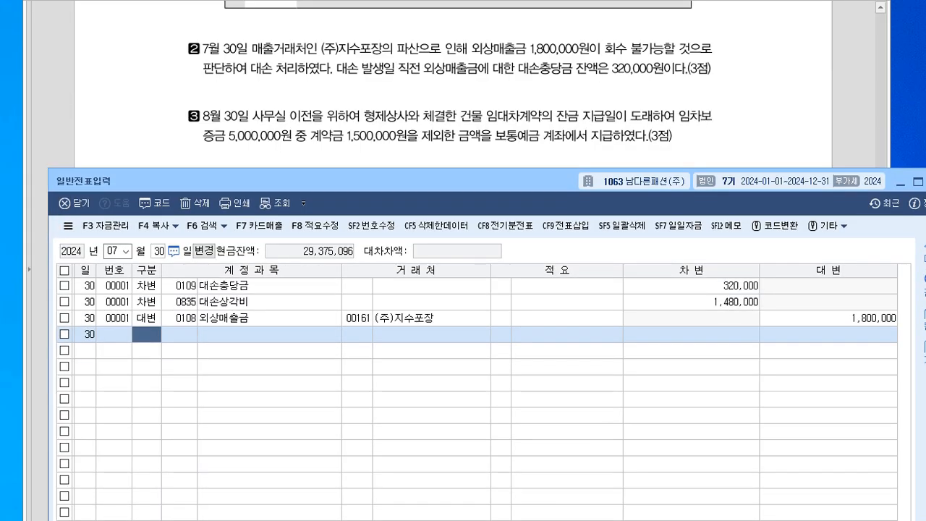
pyautogui.click(113, 251)
pyautogui.write('08')
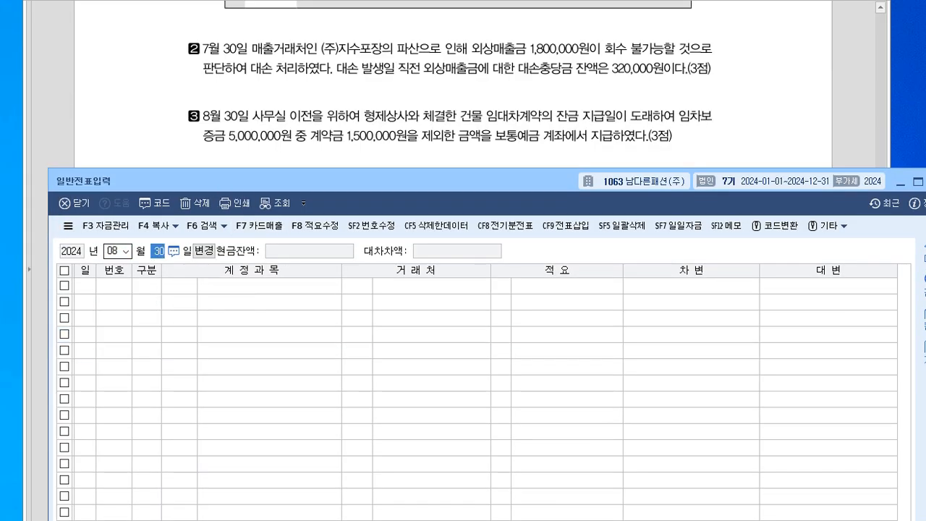
pyautogui.press('Return')
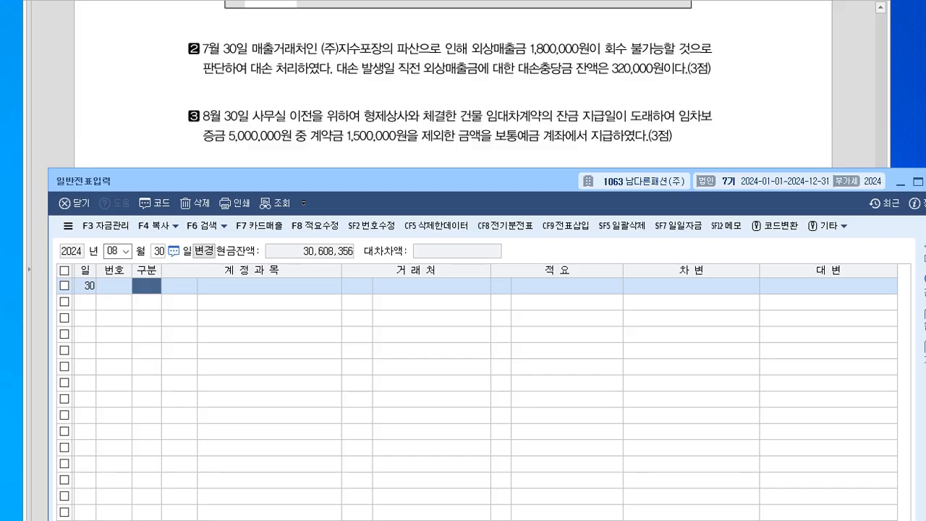
pyautogui.moveTo(326, 180); pyautogui.dragTo(328, 172)
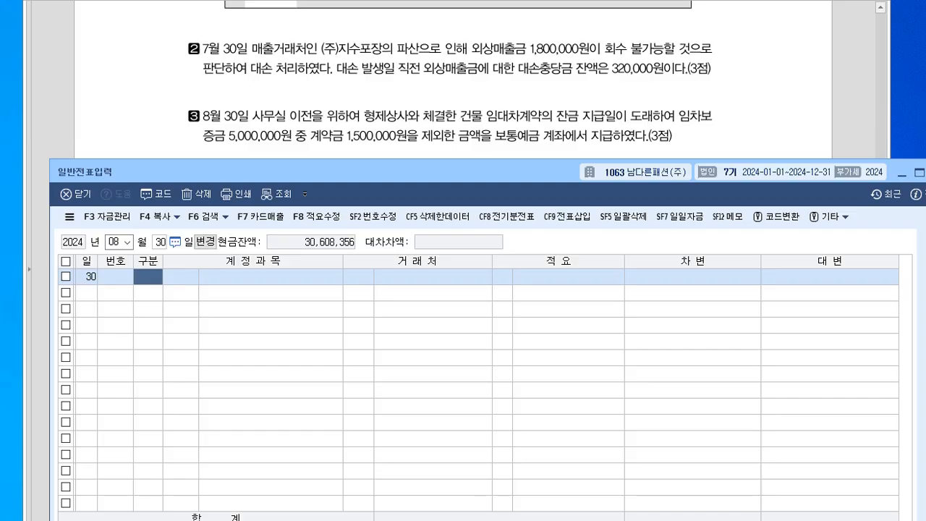
# Step: Enter a 차변 line for 8월 30일 with account 0232 임차보증금, 거래처 형제상사 and amount 5,000,000
pyautogui.write('3')
pyautogui.press('Return')
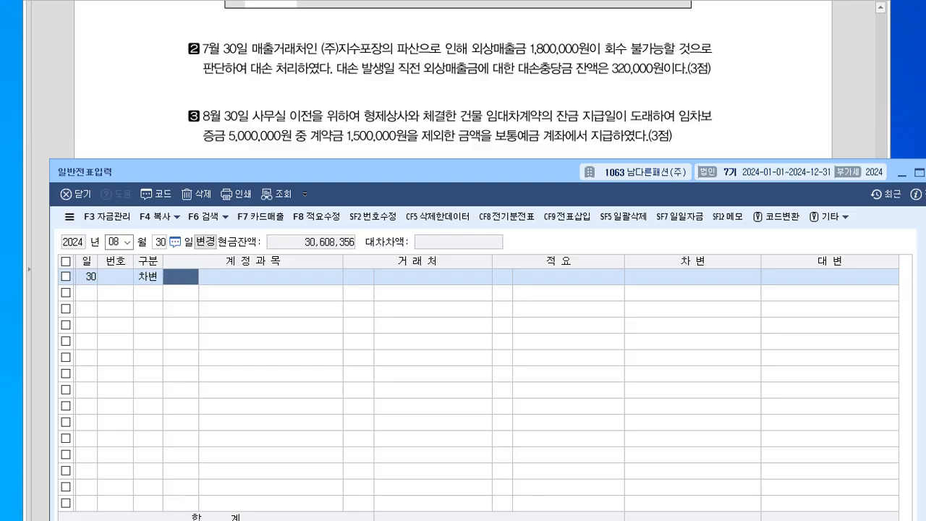
pyautogui.write('232')
pyautogui.press('Return')
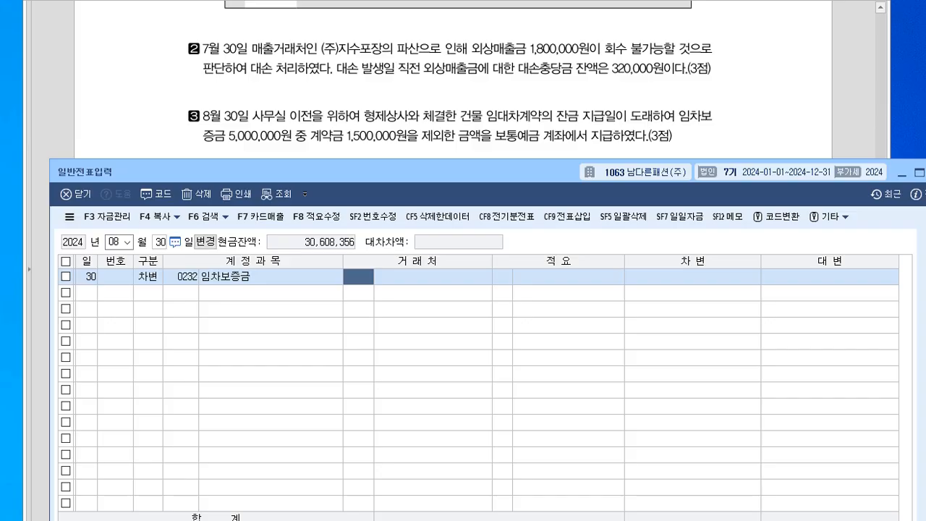
pyautogui.write('형제')
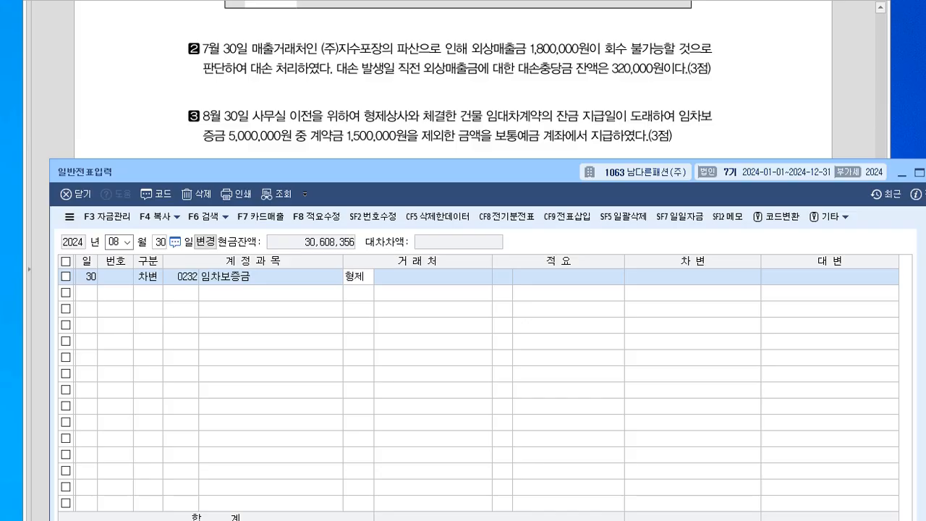
pyautogui.press('Return')
pyautogui.press('Return')
pyautogui.press('Return')
pyautogui.write('5000000')
pyautogui.press('Return')
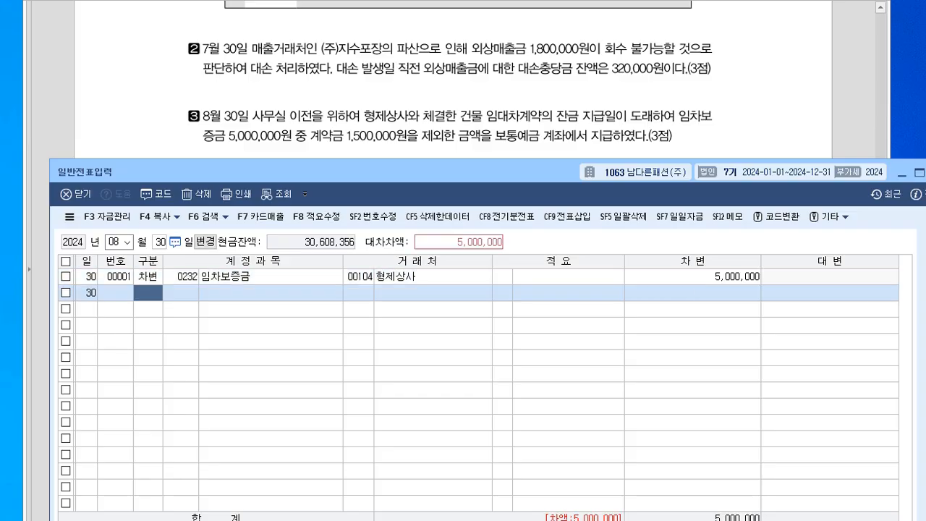
# Step: Add a 대변 line for 8월 30일 with account 0131 선급금, 거래처 형제상사 and amount 1,500,000
pyautogui.write('4131')
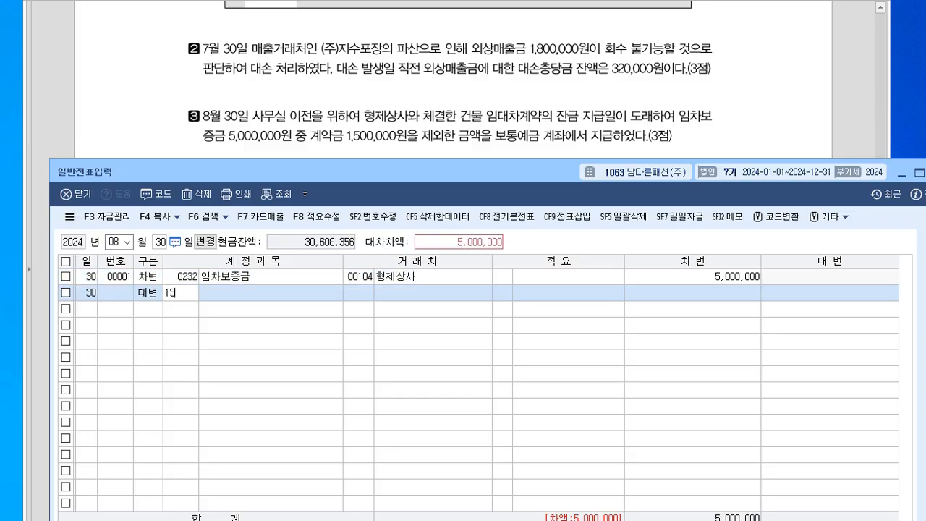
pyautogui.press('Return')
pyautogui.press('Return')
pyautogui.press('Return')
pyautogui.press('Return')
pyautogui.press('Return')
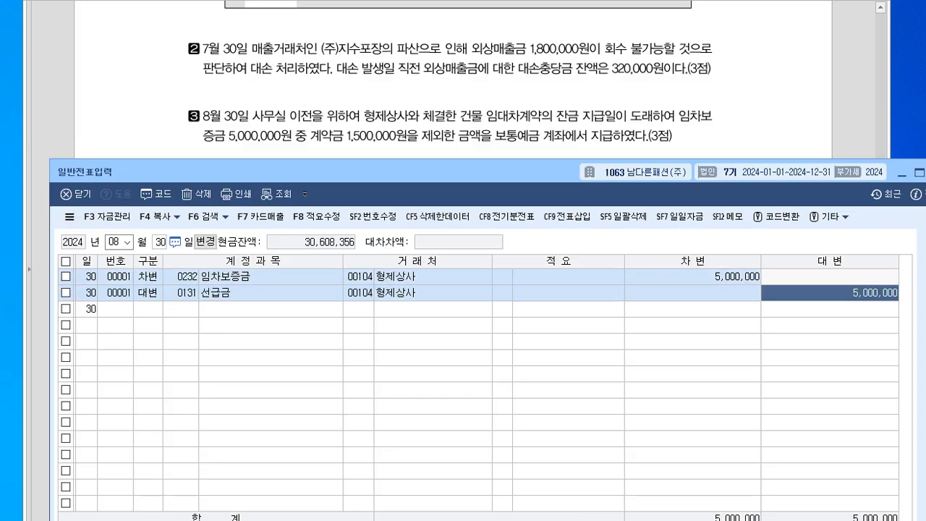
pyautogui.write('1500000')
pyautogui.press('Return')
# Step: Add a 대변 line with account 0103 보통예금 for the remaining 3,500,000 of the 8월 30일 voucher
pyautogui.write('4103')
pyautogui.press('Return')
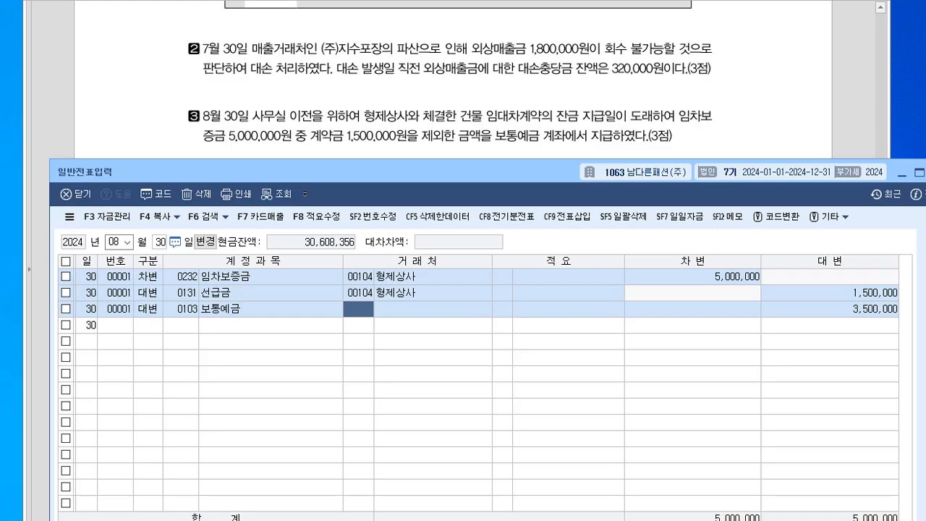
pyautogui.press('Down')
# Step: Set the voucher date to 10월 18일 and bring the 10월 18일 transaction into view in the exam document
pyautogui.press('Escape')
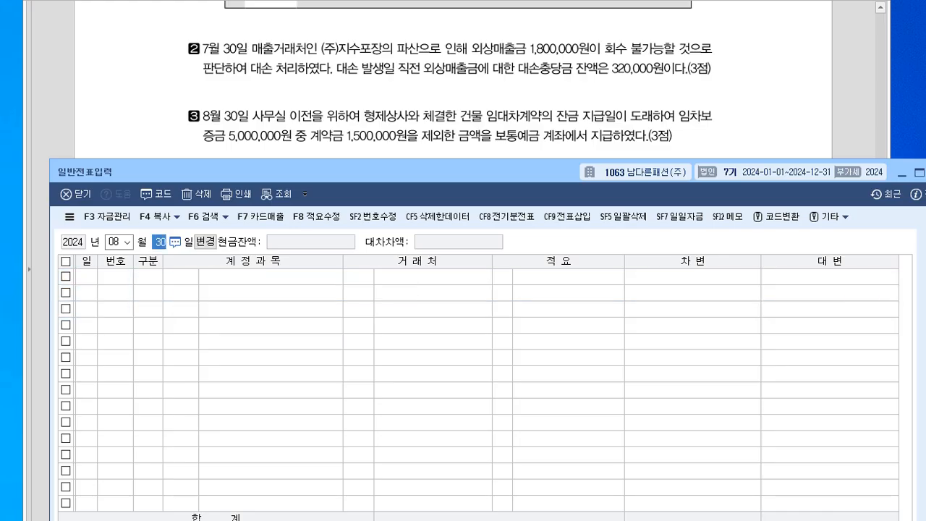
pyautogui.press('Escape')
pyautogui.write('1018')
pyautogui.press('Return')
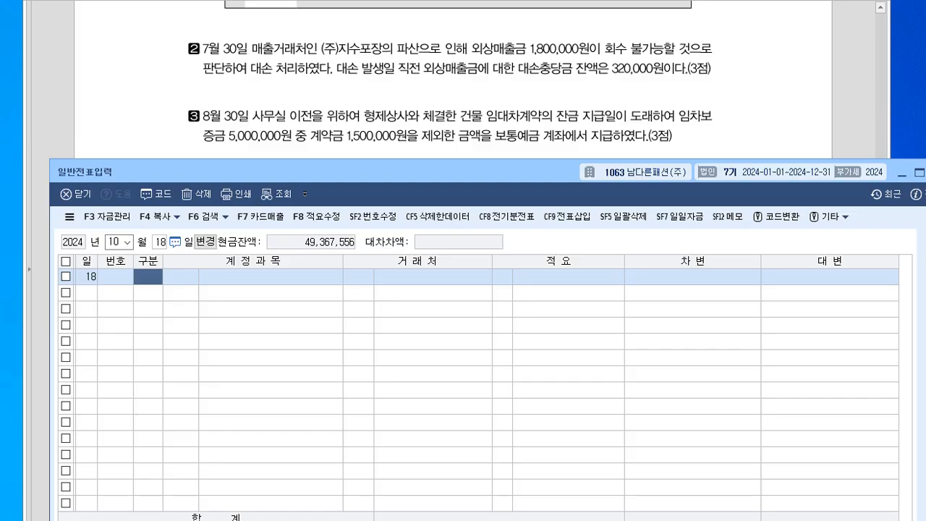
pyautogui.hotkey('alt', 'Tab')
pyautogui.scroll(-1, 453, 260)
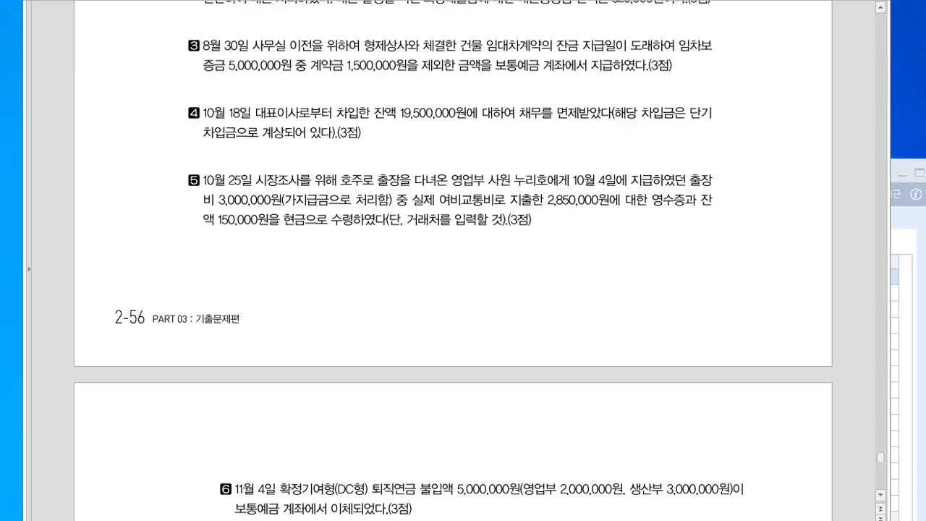
pyautogui.hotkey('alt', 'Tab')
# Step: Enter a 차변 line for 10월 18일 with account 0260 단기차입금, 거래처 대표이사 and amount 19,500,000
pyautogui.write('3')
pyautogui.press('Return')
pyautogui.write('260')
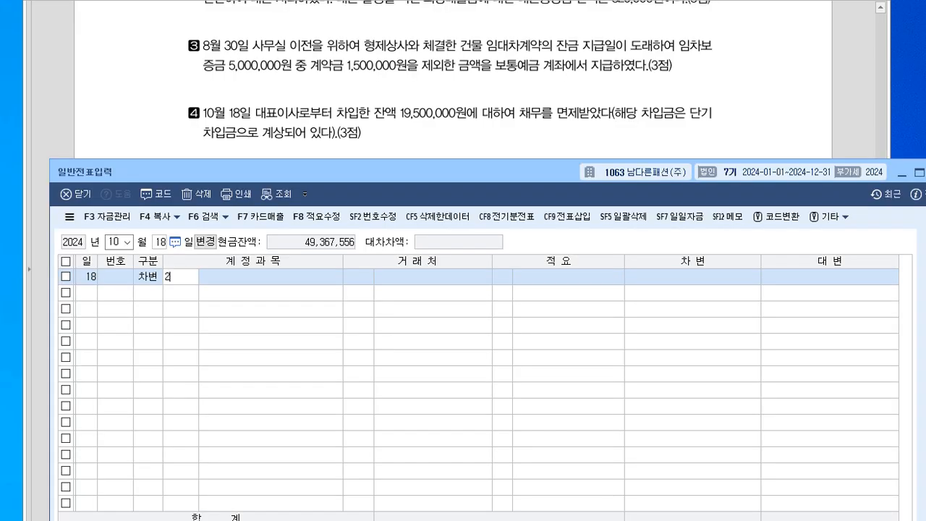
pyautogui.press('Return')
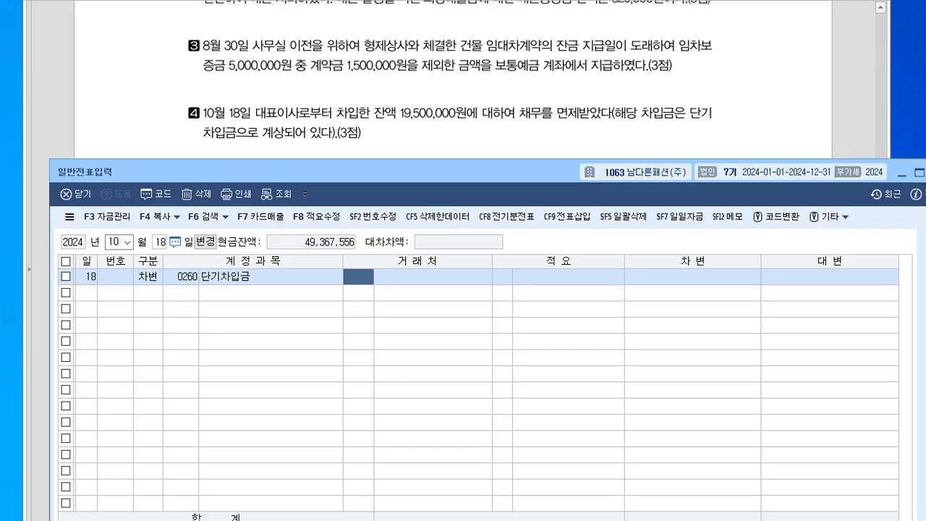
pyautogui.write('대')
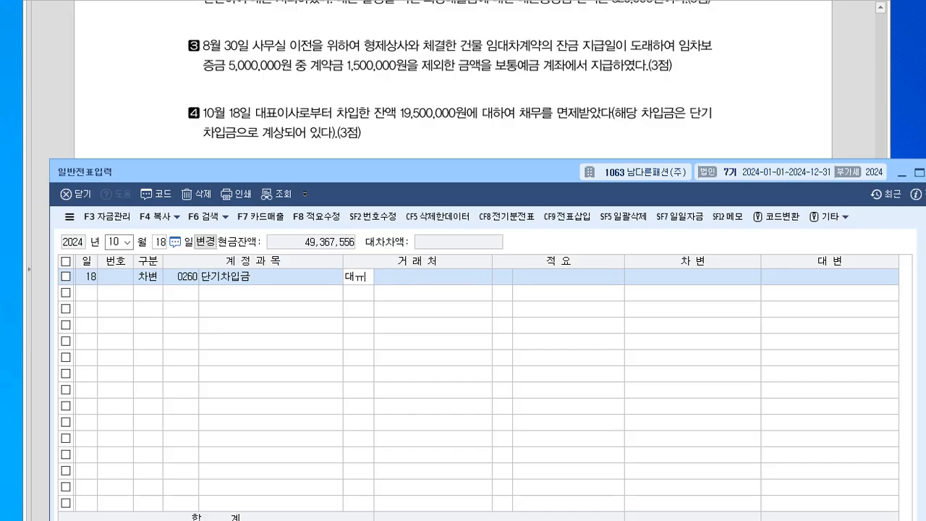
pyautogui.write('표')
pyautogui.press('Return')
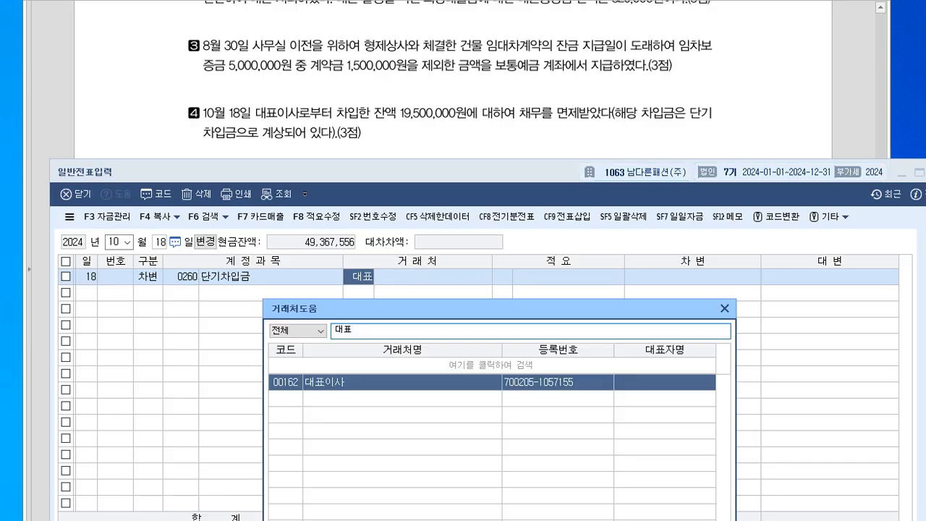
pyautogui.press('Return')
pyautogui.press('Return')
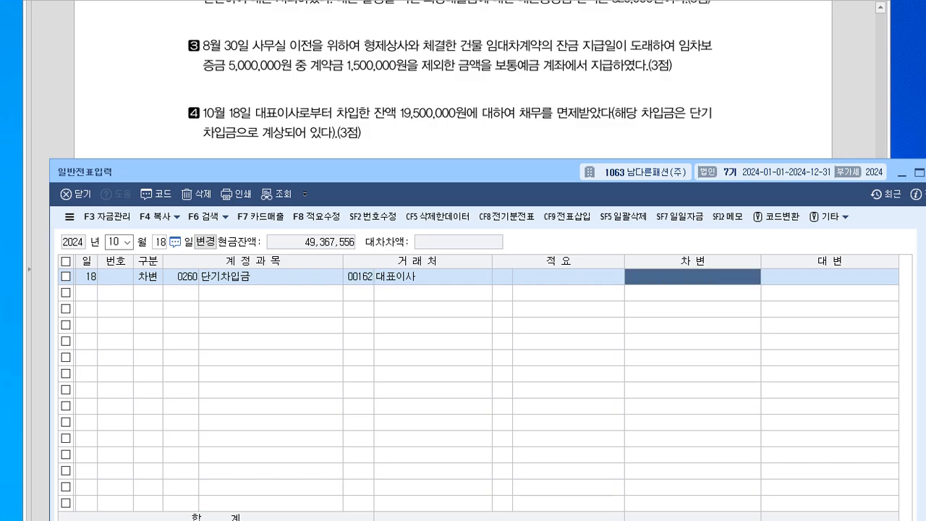
pyautogui.write('19500000')
pyautogui.press('Return')
# Step: Add a 대변 line with account 0918 채무면제이익 for 19,500,000 to the 10월 18일 voucher
pyautogui.write('4')
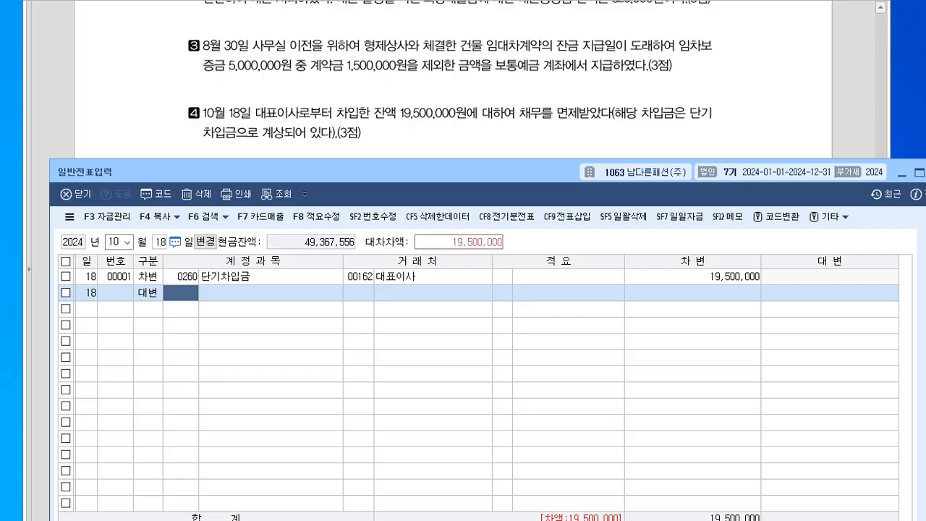
pyautogui.write('918')
pyautogui.press('Return')
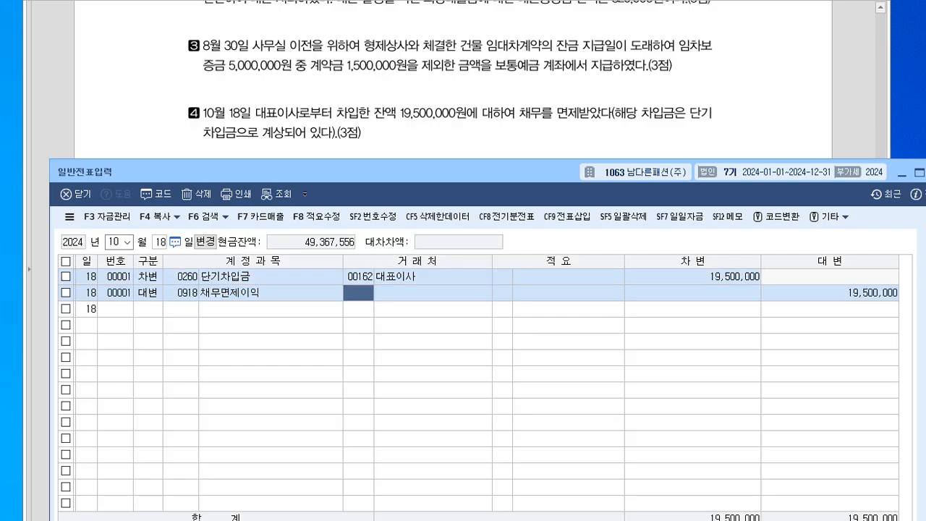
pyautogui.press('Down')
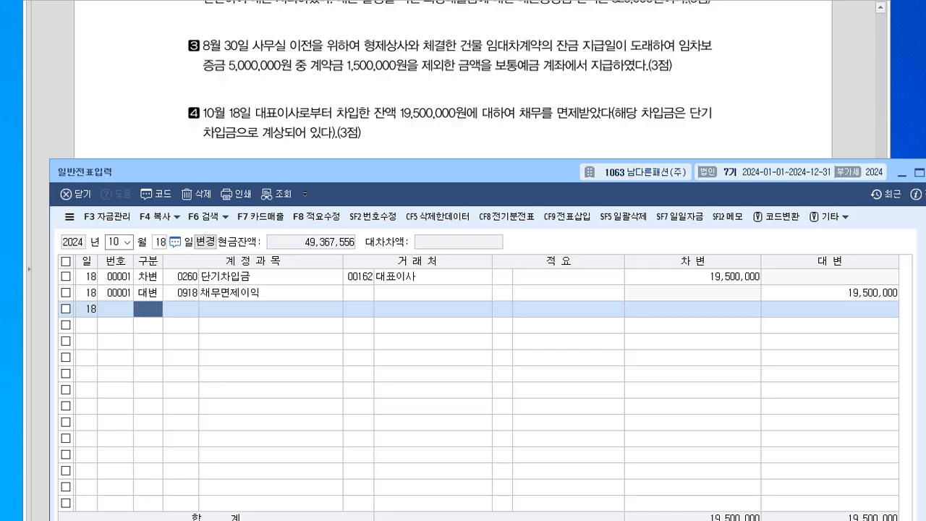
# Step: Bring the exam document's 10월 25일 transaction into view and set the voucher date to 10월 25일
pyautogui.hotkey('alt', 'Tab')
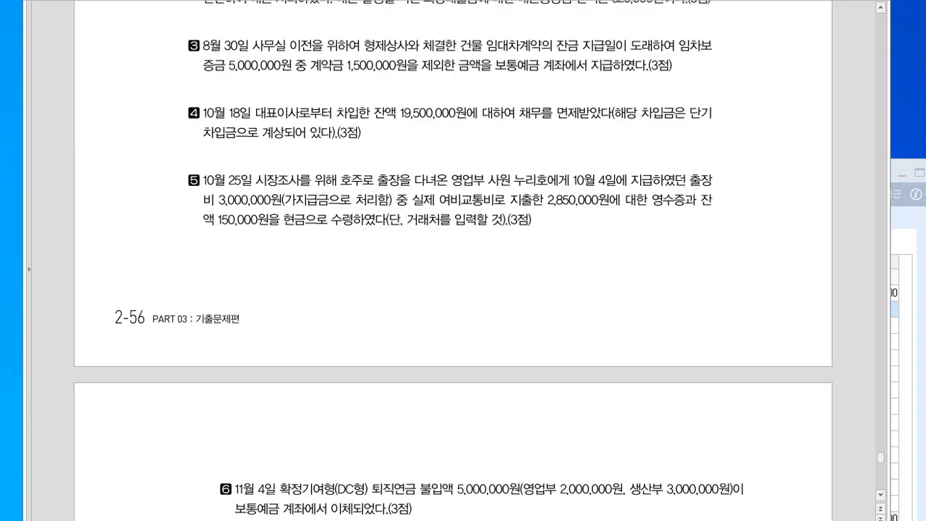
pyautogui.scroll(-3, 453, 260)
pyautogui.hotkey('alt', 'Tab')
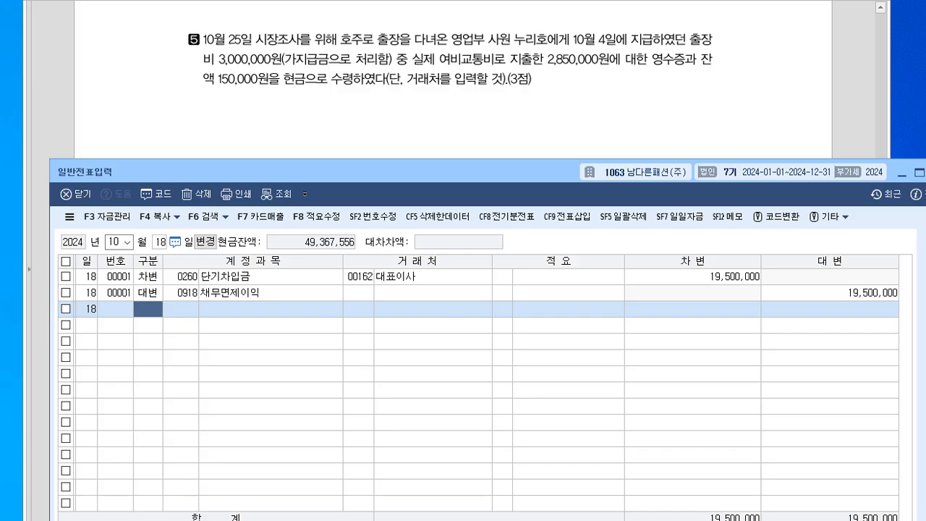
pyautogui.click(160, 241)
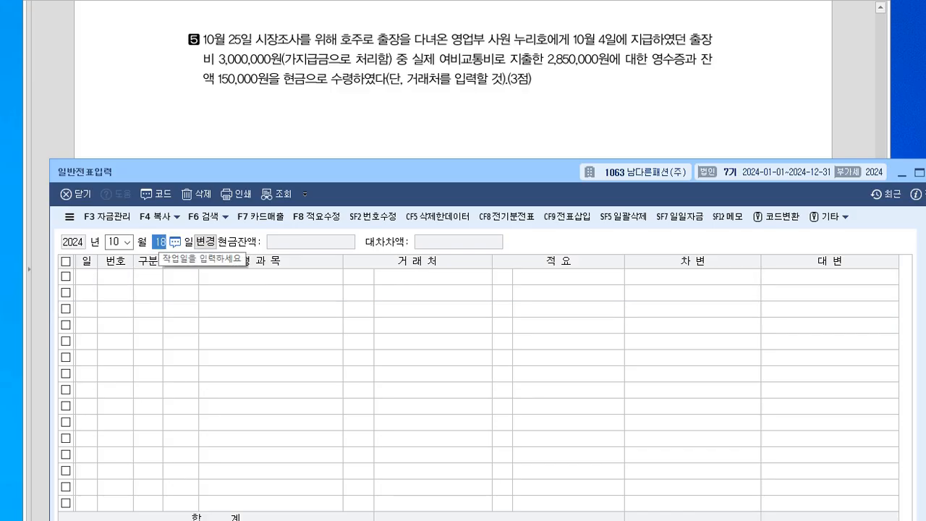
pyautogui.write('25')
pyautogui.press('Return')
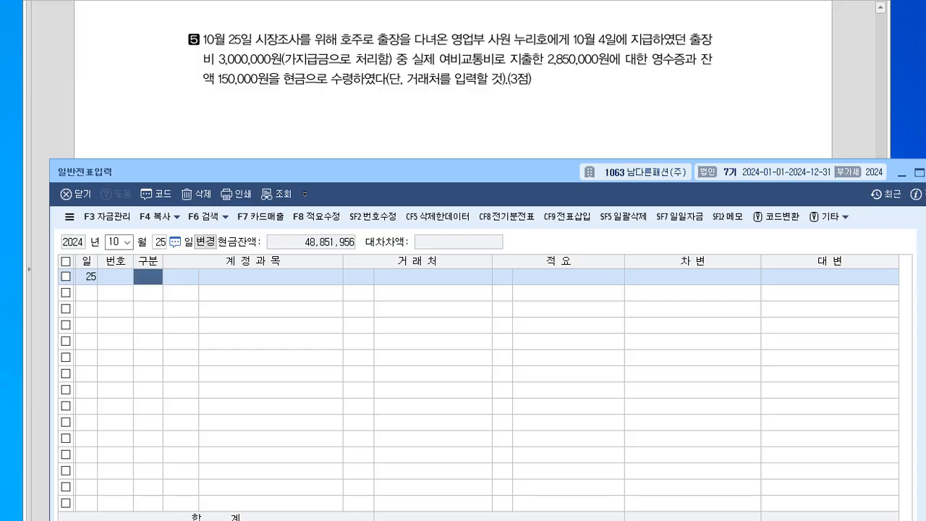
# Step: Enter a 차변 line with account 0812 여비교통비 and amount 2,850,000, leaving 거래처 and 적요 empty
pyautogui.write('3')
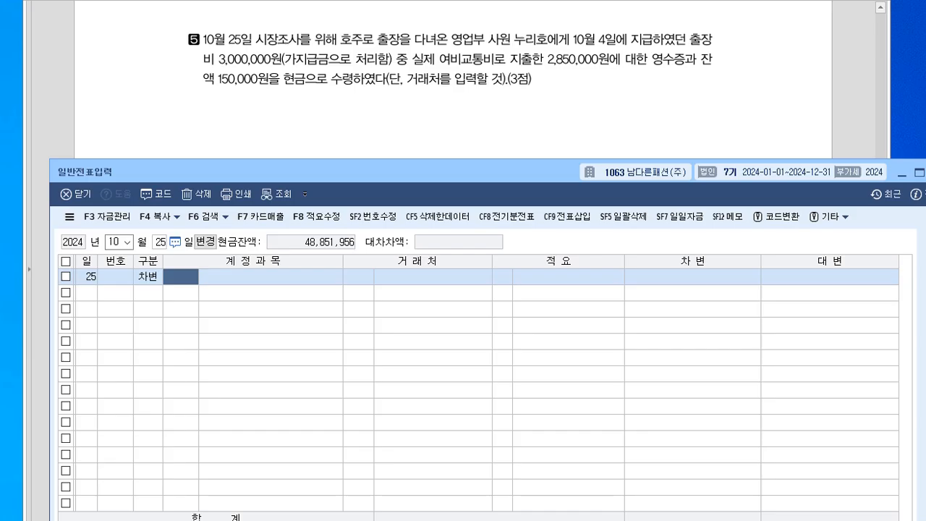
pyautogui.write('8')
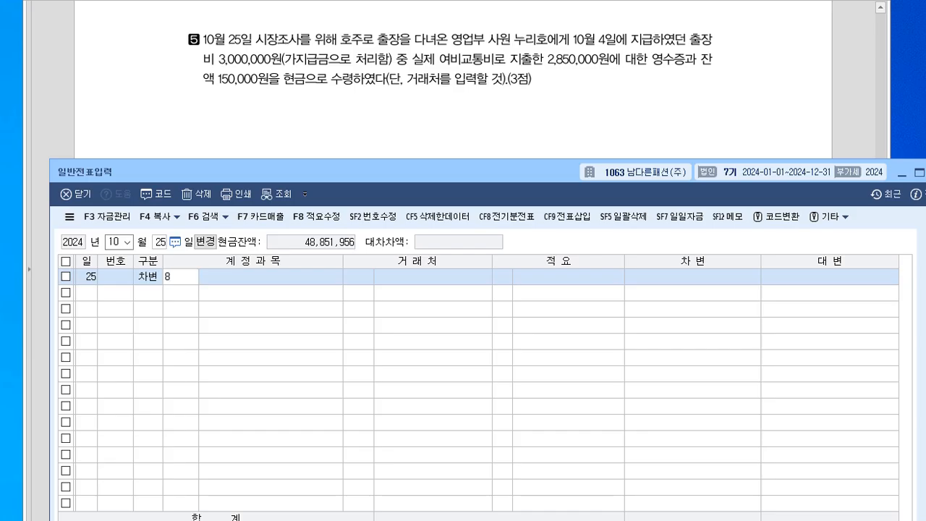
pyautogui.write('12')
pyautogui.press('Return')
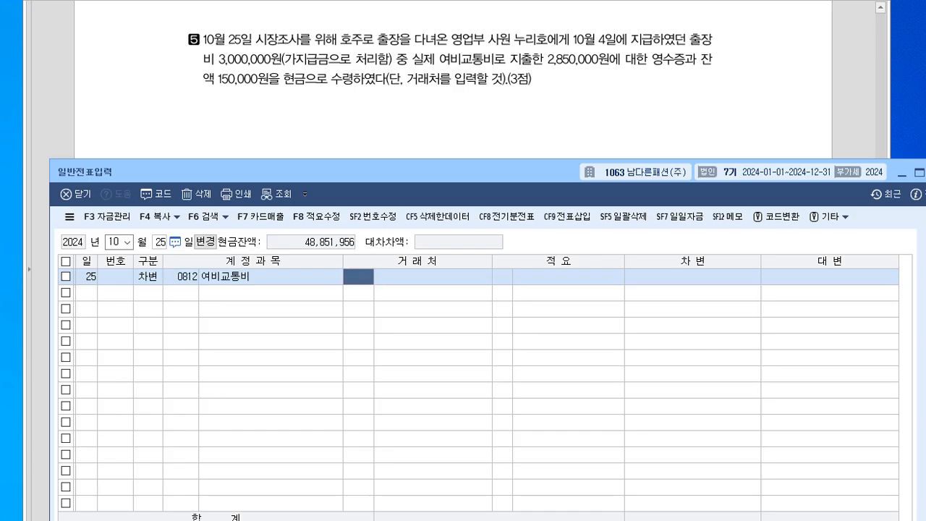
pyautogui.press('Return')
pyautogui.press('Return')
pyautogui.press('Return')
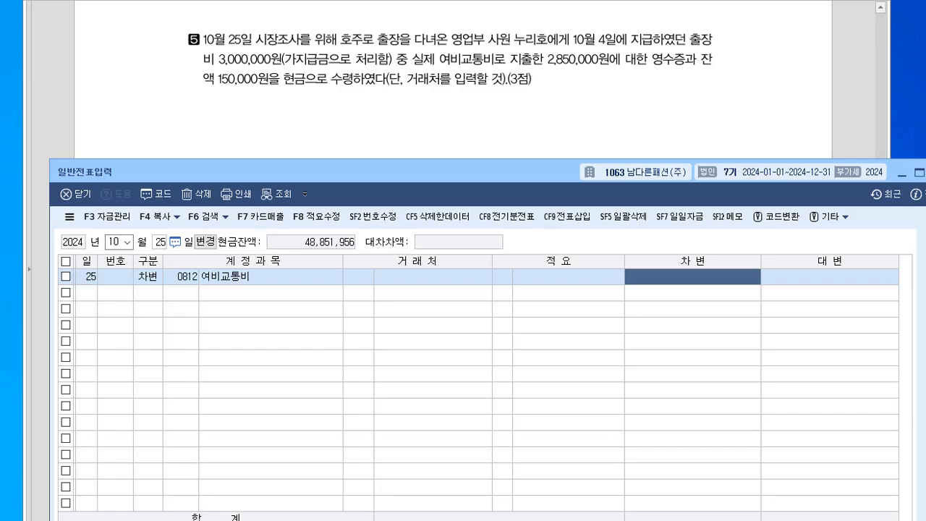
pyautogui.write('2850000')
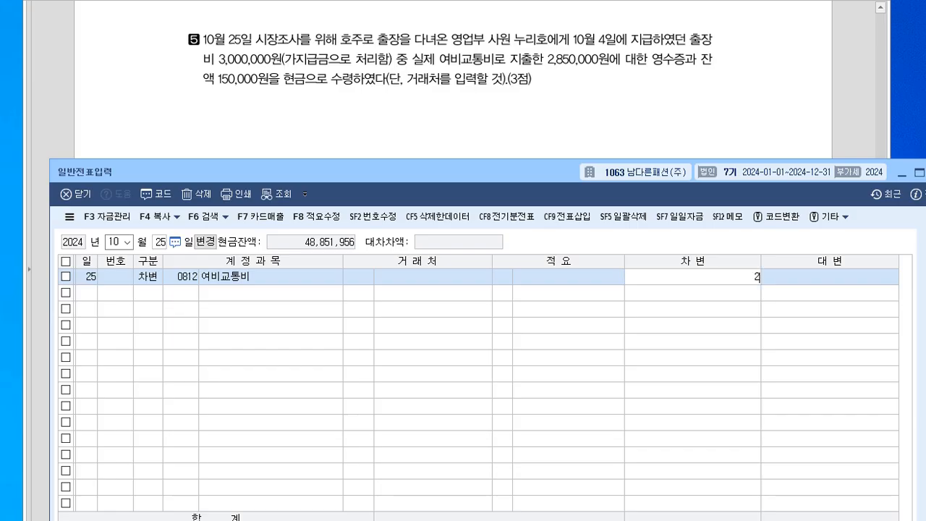
pyautogui.press('Return')
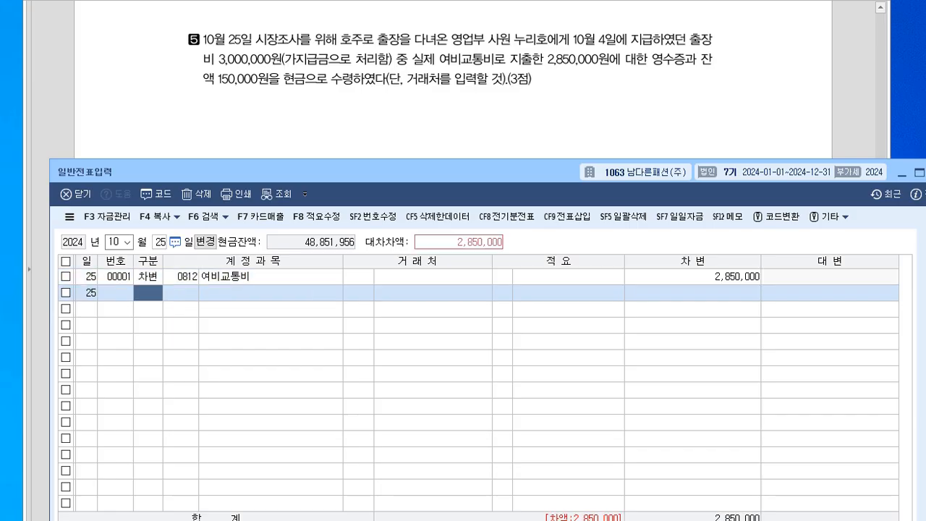
# Step: Add a 차변 line for 10월 25일 with account 0101 현금 and amount 150,000
pyautogui.write('3')
pyautogui.press('Return')
pyautogui.write('101')
pyautogui.press('Return')
pyautogui.press('Return')
pyautogui.press('Return')
pyautogui.press('Return')
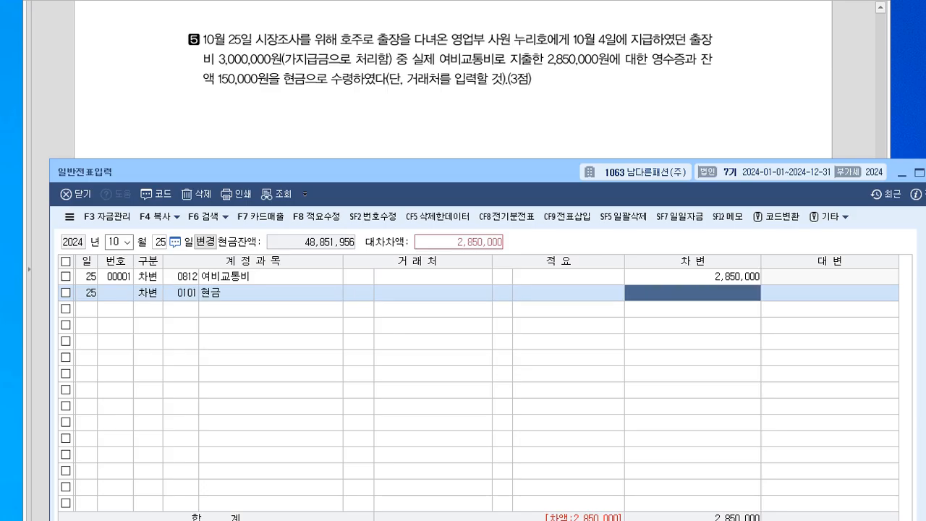
pyautogui.write('150000')
pyautogui.press('Return')
# Step: Add a 대변 line of 3,000,000 for 10월 25일 and set its account to 0134 가지급금
pyautogui.write('4')
pyautogui.press('Return')
pyautogui.write('123')
pyautogui.press('Return')
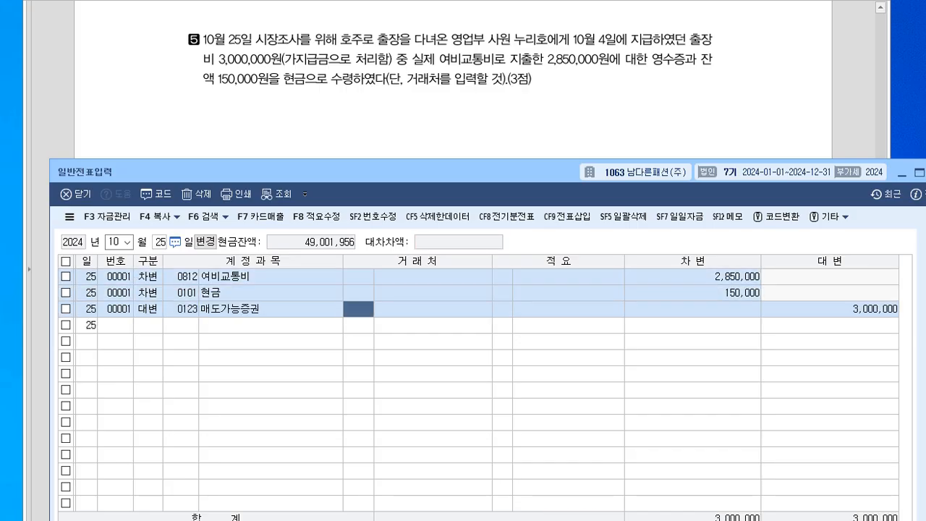
pyautogui.press('Left')
pyautogui.write('134')
pyautogui.press('Return')
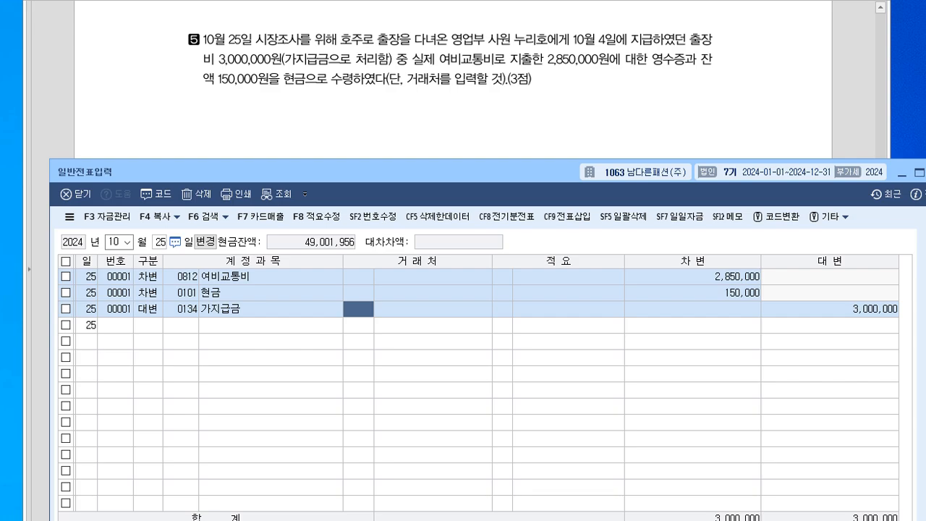
# Step: Look up the travelling sales employee's name and assign that employee as the 거래처 of the 가지급금 line
pyautogui.write('누리')
pyautogui.press('Return')
pyautogui.press('Down')
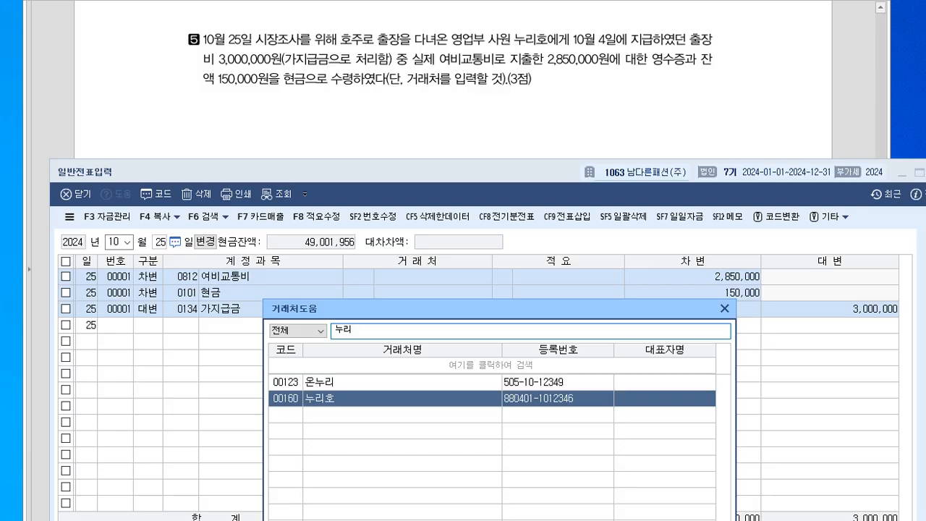
pyautogui.press('Return')
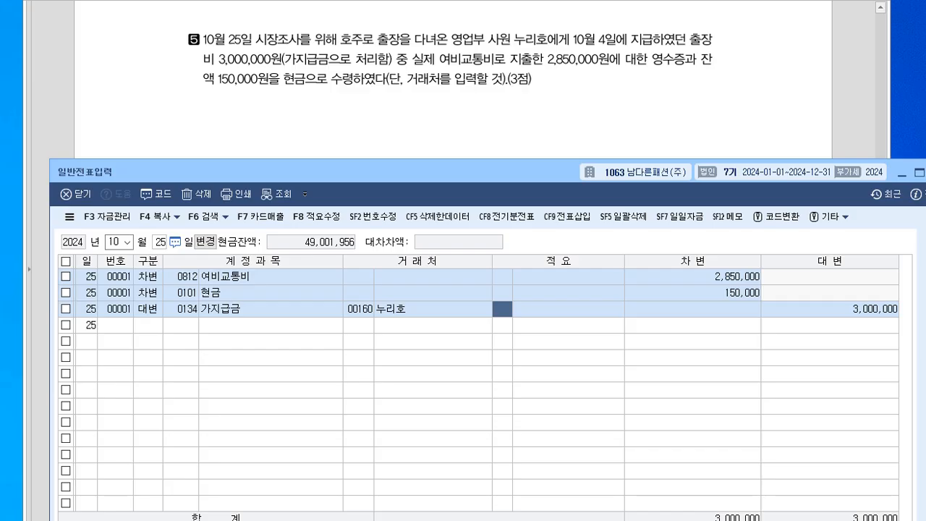
# Step: Bring the exam document's 11월 4일 transaction into view and set the voucher date to 11월 4일
pyautogui.hotkey('alt', 'Tab')
pyautogui.scroll(-4, 453, 260)
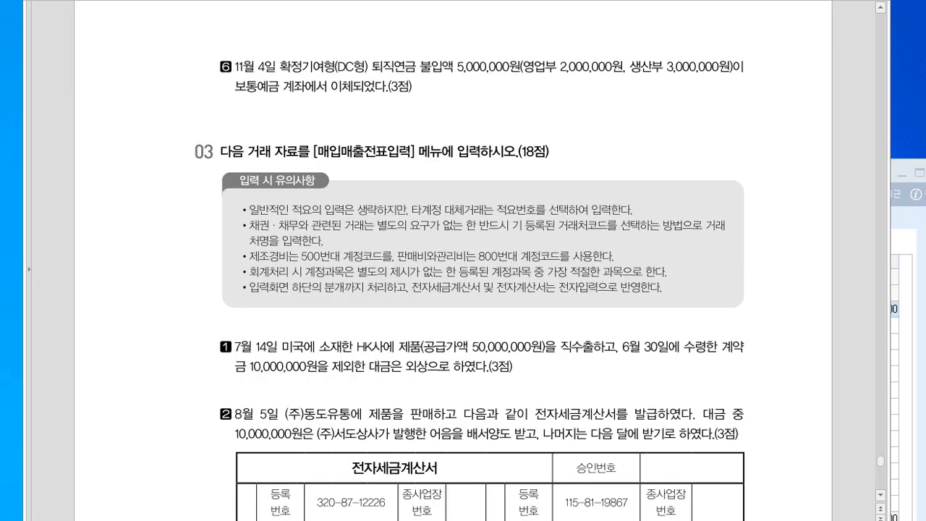
pyautogui.hotkey('alt', 'Tab')
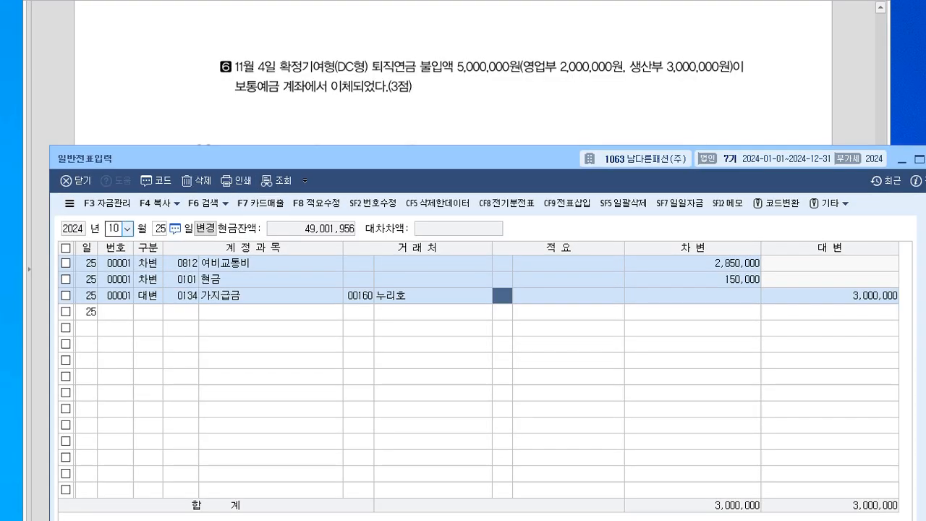
pyautogui.click(114, 229)
pyautogui.write('1')
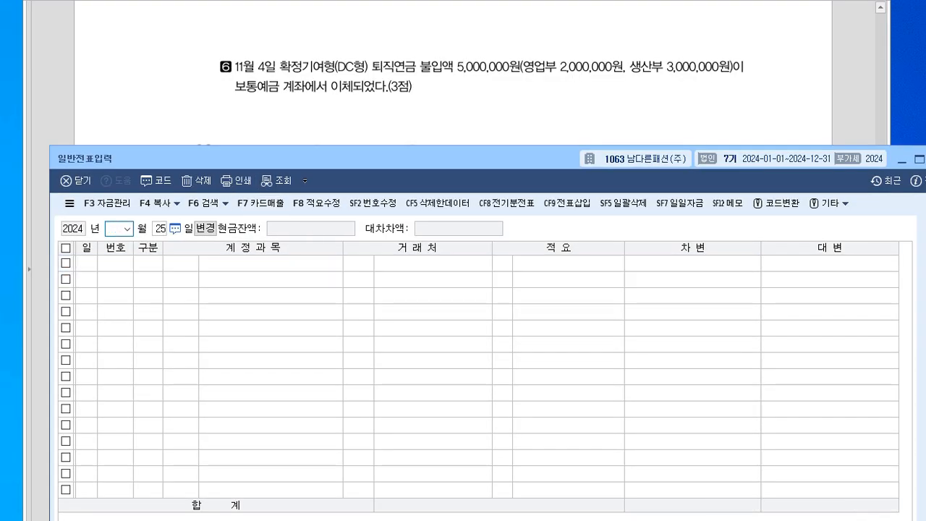
pyautogui.write('11')
pyautogui.press('Return')
pyautogui.write('4')
pyautogui.press('Return')
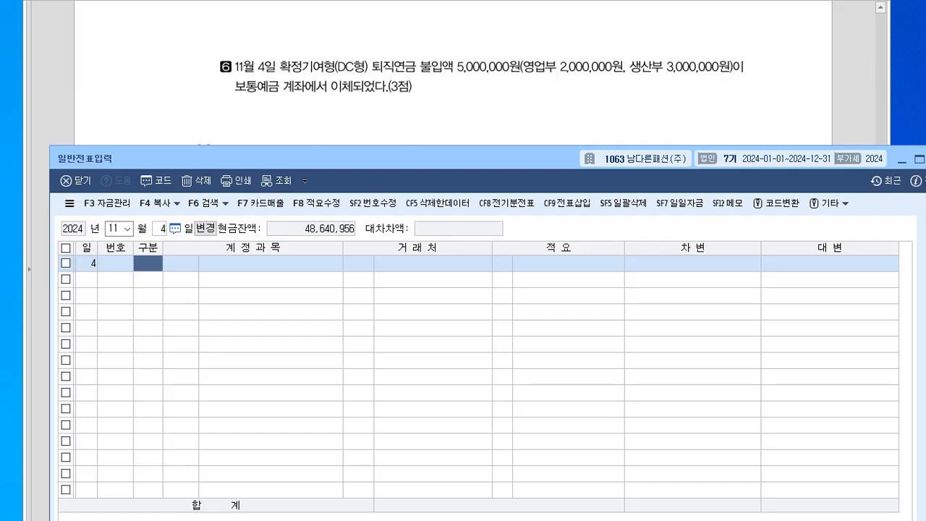
# Step: Add a 차변 line for 11월 4일 with account 0806 퇴직급여 (판매관리비) and amount 2,000,000
pyautogui.write('3')
pyautogui.press('Return')
pyautogui.write('퇴직')
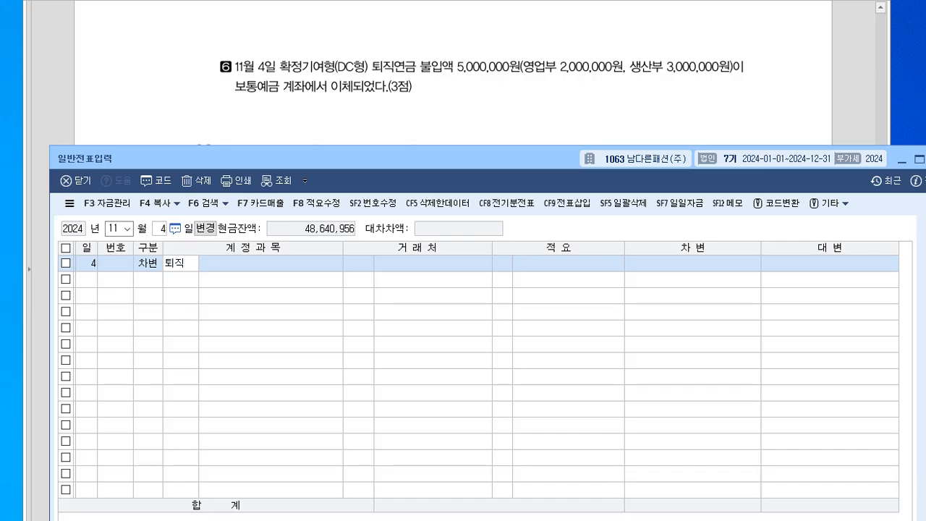
pyautogui.press('Return')
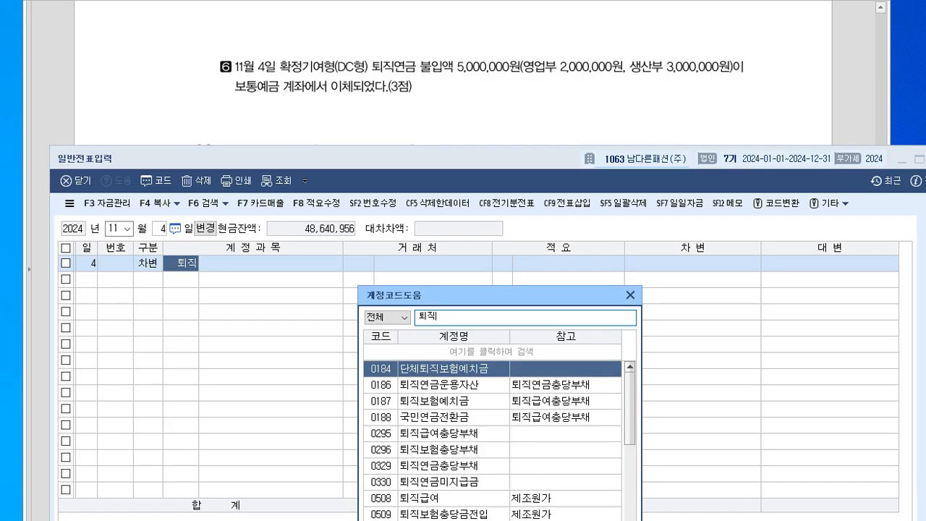
pyautogui.write('급')
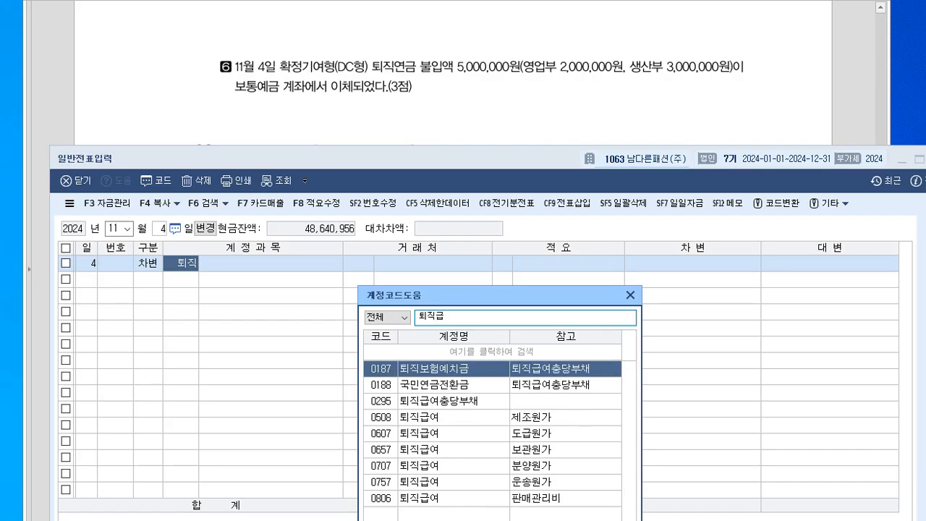
pyautogui.press('Up')
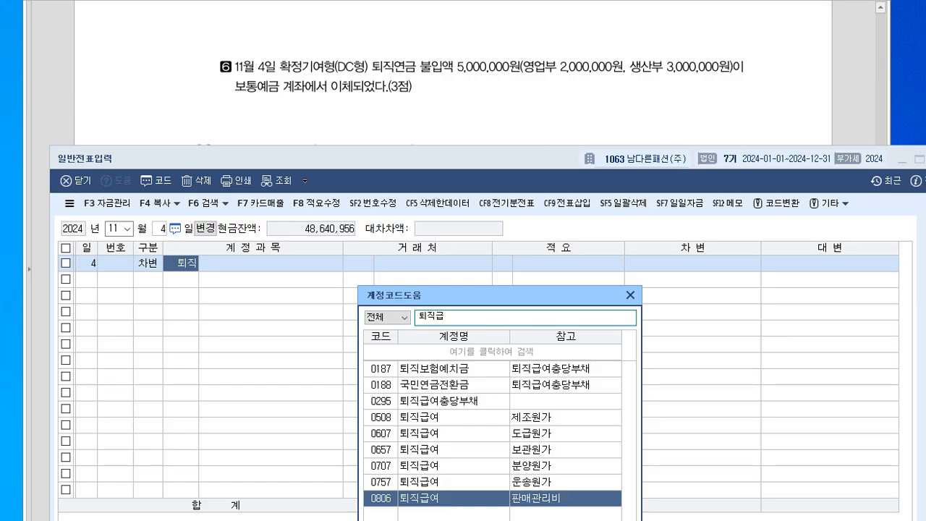
pyautogui.press('Return')
pyautogui.press('Return')
pyautogui.write('2000000')
pyautogui.press('Return')
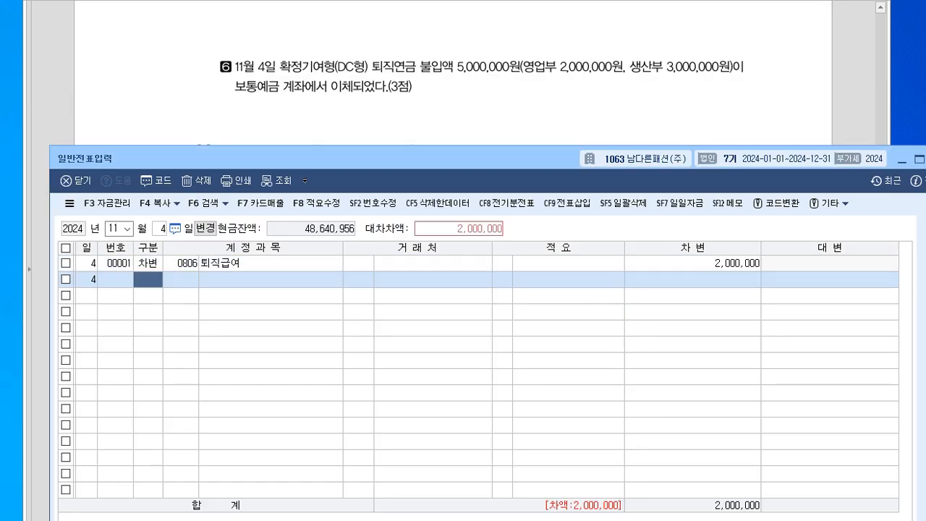
# Step: Add a 차변 line of 3,000,000 for 0508 퇴직급여 and a 대변 line of 5,000,000 for 0103 보통예금
pyautogui.press('3')
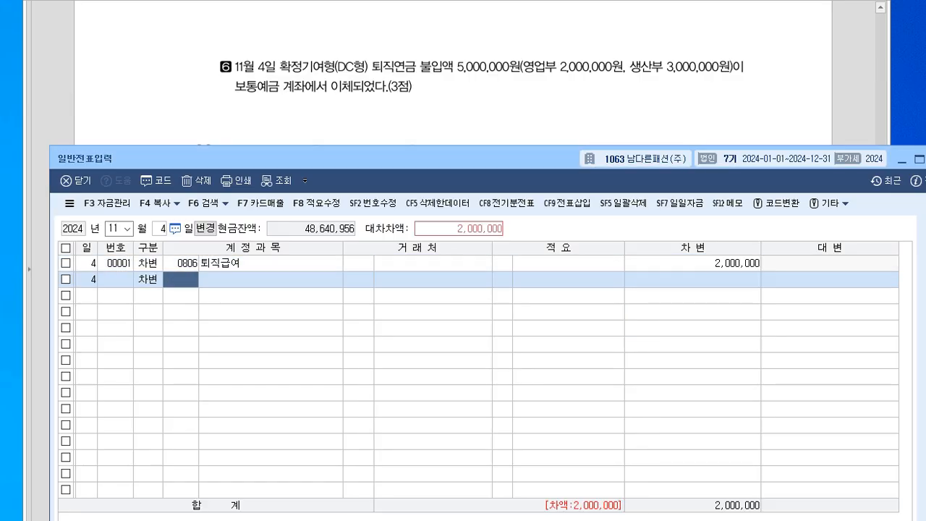
pyautogui.write('508')
pyautogui.press('Return')
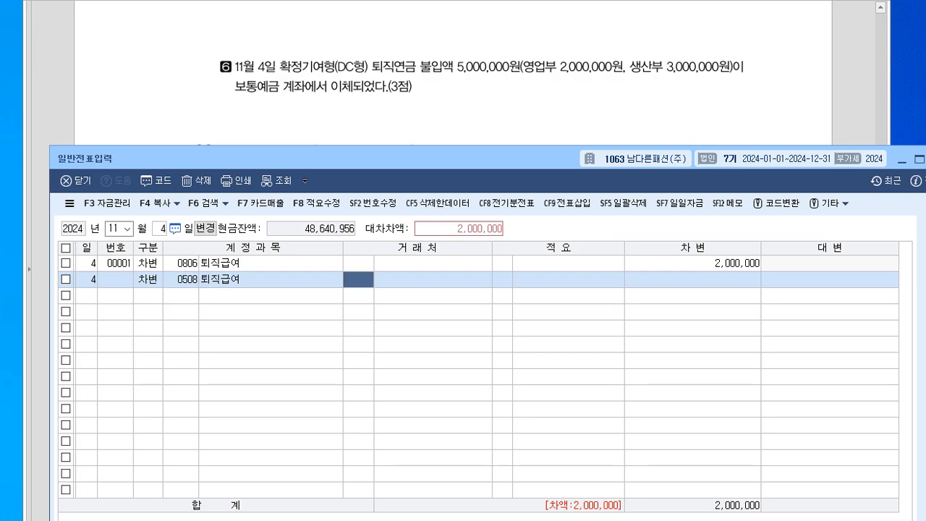
pyautogui.press('Return')
pyautogui.press('Return')
pyautogui.press('Return')
pyautogui.write('3000000')
pyautogui.press('Return')
pyautogui.write('4103')
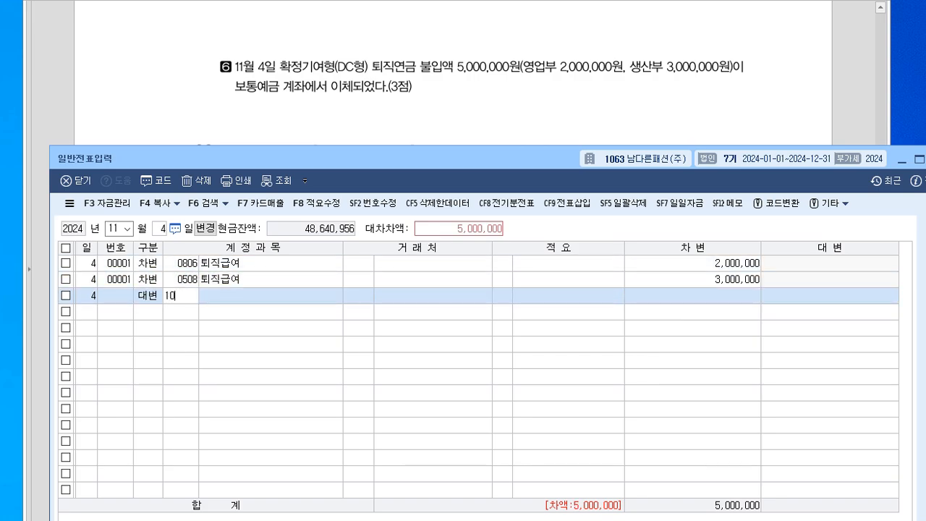
pyautogui.press('Return')
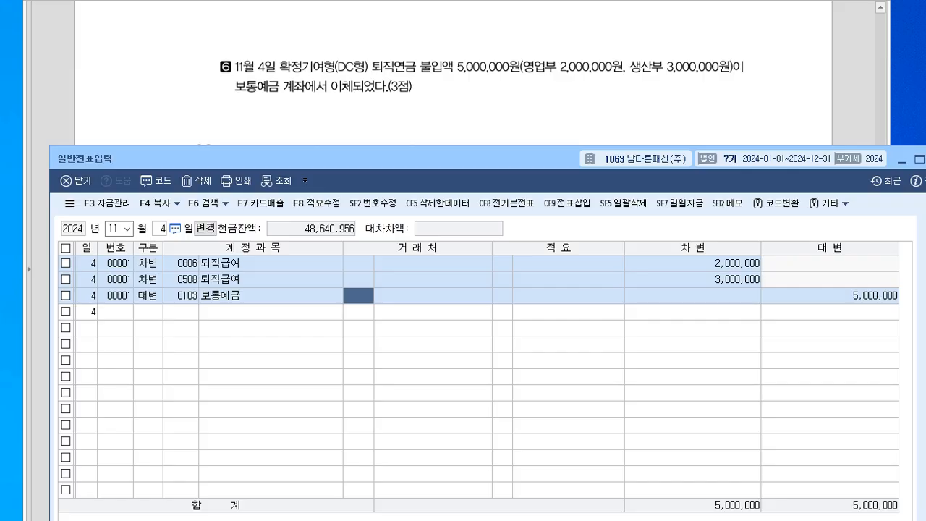
# Step: Bring question 3's 7월 14일 transaction into view in the exam document and open KcLep's 매입매출전표입력
pyautogui.hotkey('alt', 'Tab')
pyautogui.scroll(-1, 463, 261)
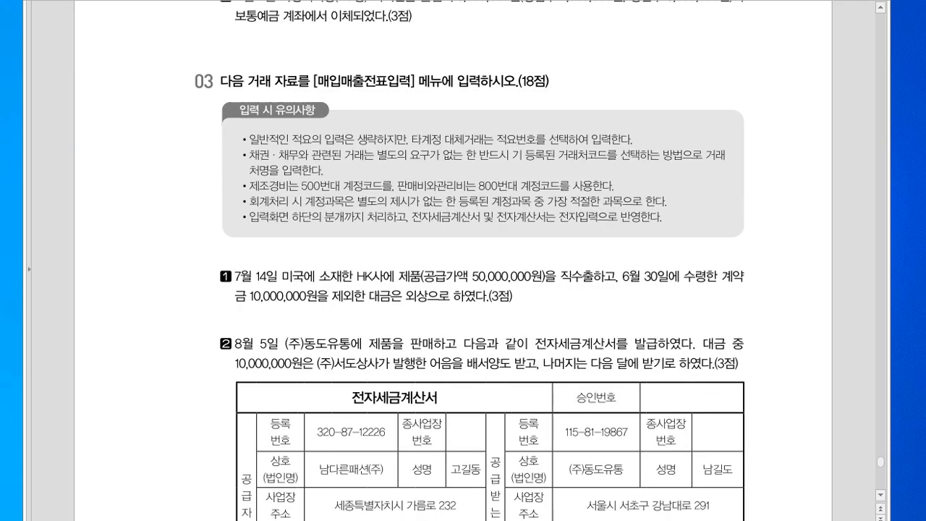
pyautogui.scroll(-3, 463, 261)
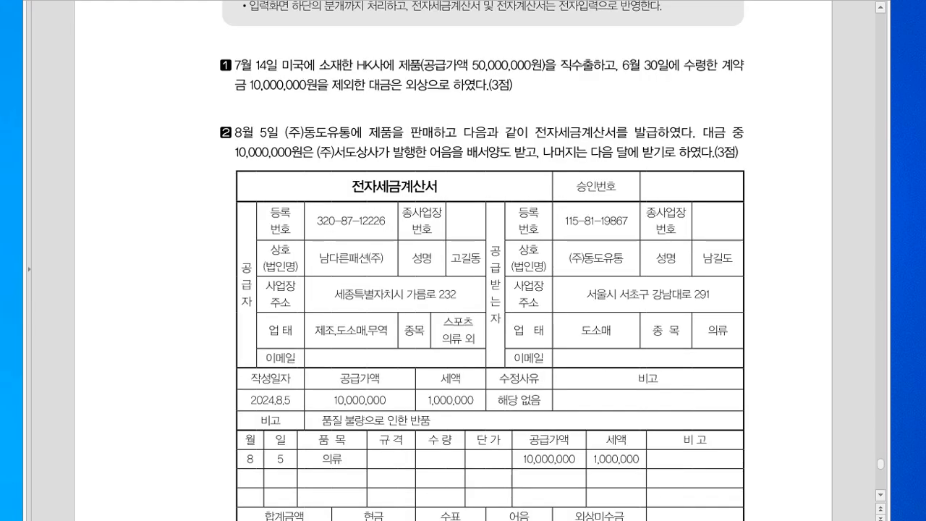
pyautogui.hotkey('alt', 'Tab')
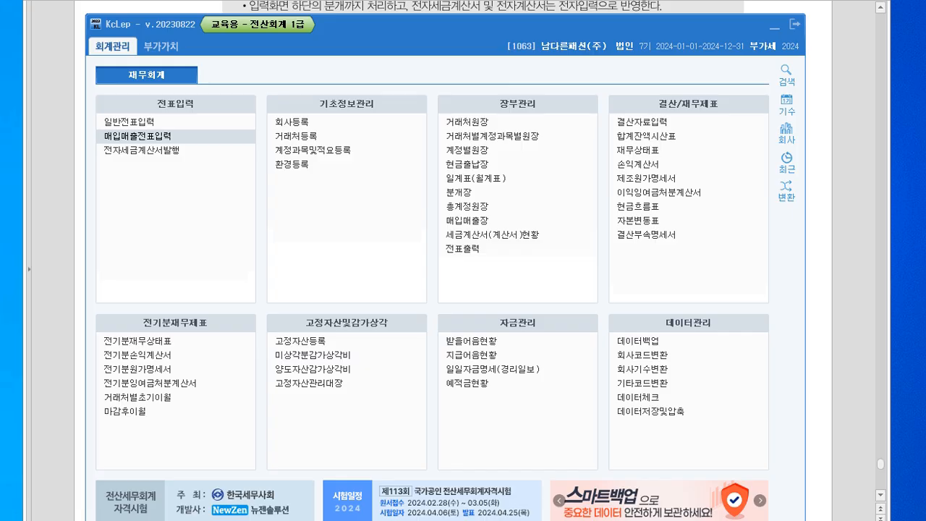
pyautogui.click(138, 137)
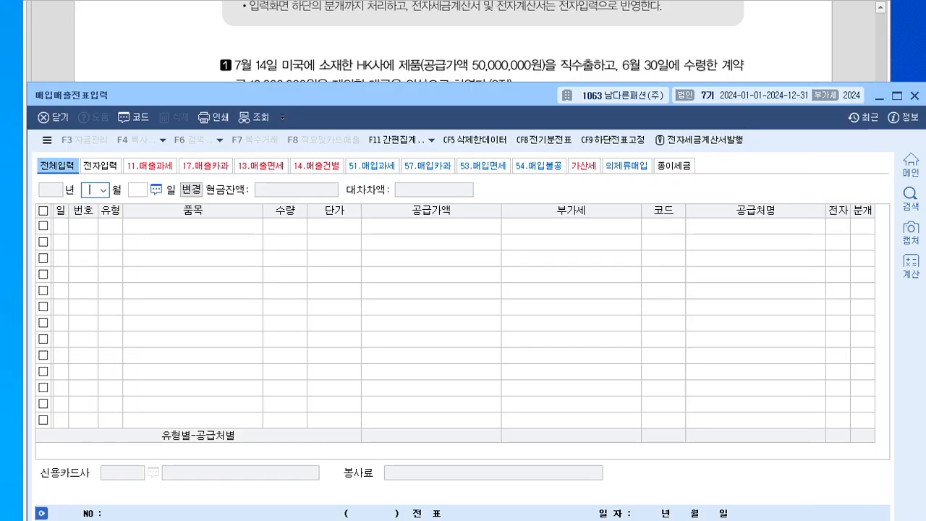
# Step: Set the voucher date to 7월 14일 and reposition the 매입매출전표입력 window so the question's text stays readable
pyautogui.write('7')
pyautogui.press('Return')
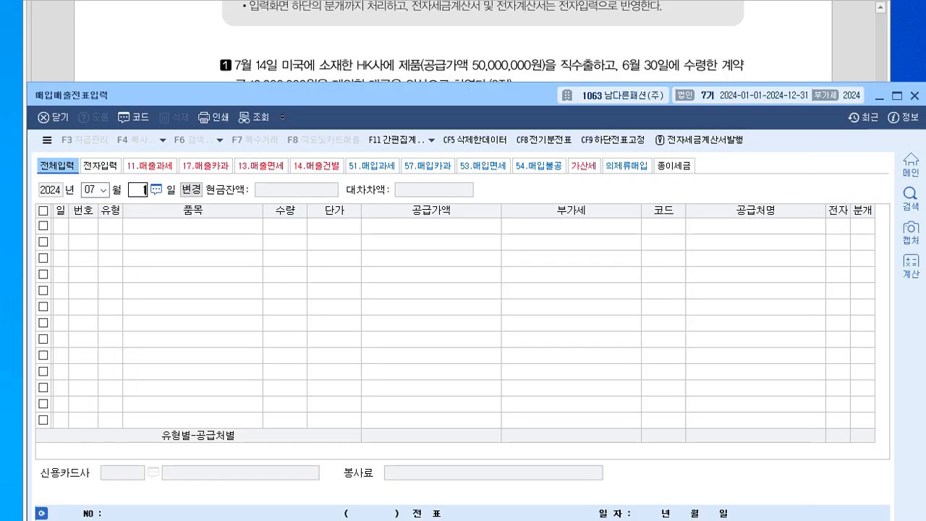
pyautogui.write('14')
pyautogui.press('Return')
pyautogui.moveTo(463, 82); pyautogui.dragTo(448, 121)
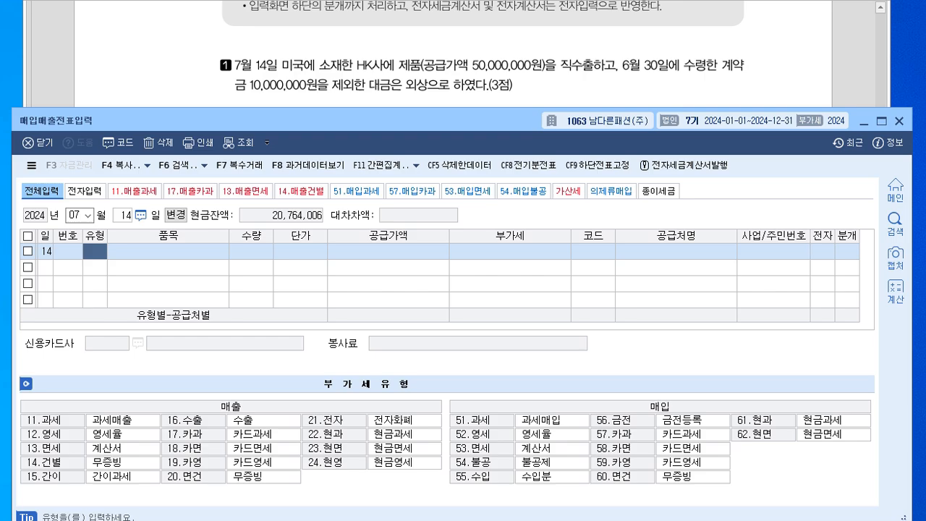
pyautogui.moveTo(448, 120); pyautogui.dragTo(453, 116)
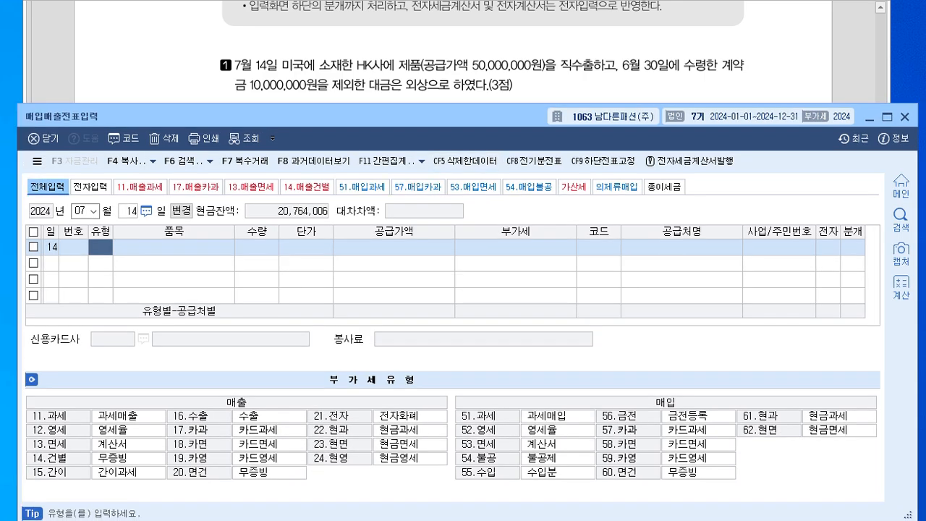
# Step: Start the 7월 14일 entry with 유형 16 수출, 품목 제품 and 공급가액 50,000,000
pyautogui.write('16')
pyautogui.press('Return')
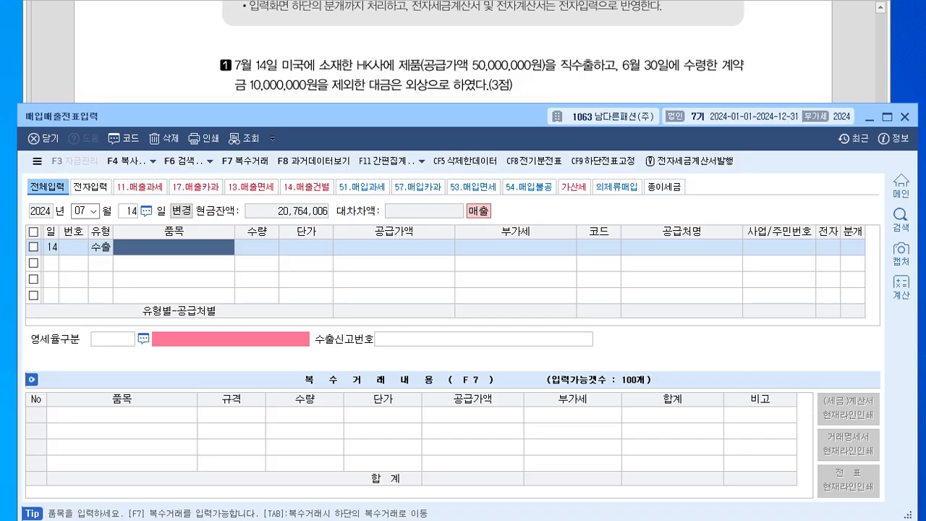
pyautogui.write('제품')
pyautogui.press('Return')
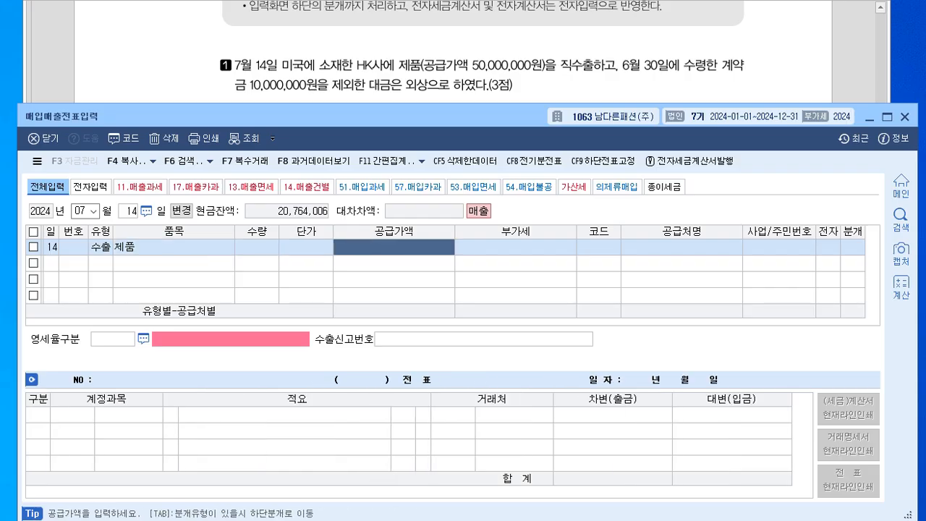
pyautogui.write('50000000')
pyautogui.press('Return')
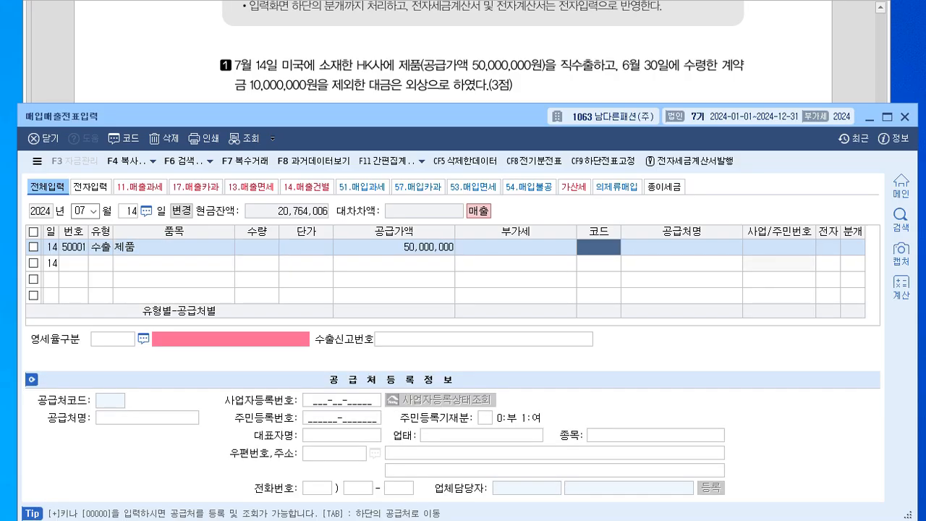
# Step: Assign HK사 as the 공급처 of the export entry and set its 영세율구분 to 1 직접수출(대행수출 포함)
pyautogui.write('HK')
pyautogui.press('Return')
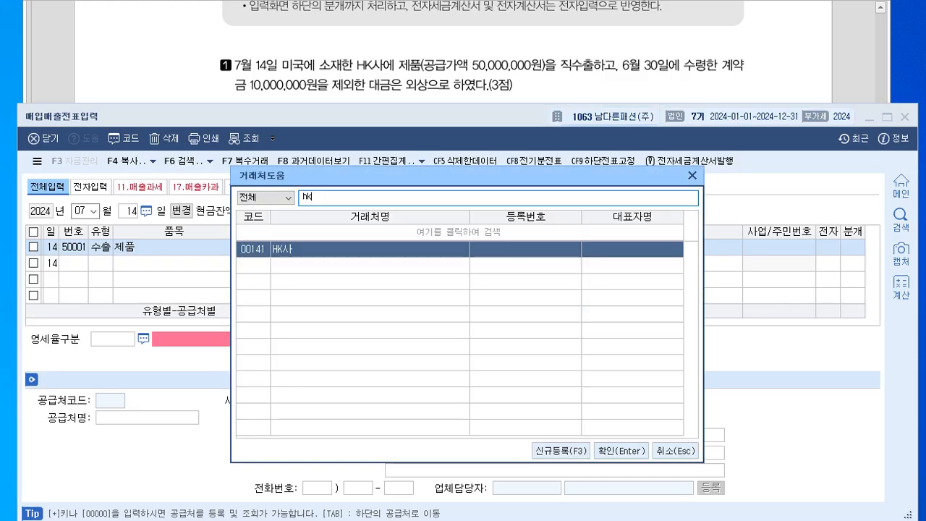
pyautogui.press('Return')
pyautogui.press('Return')
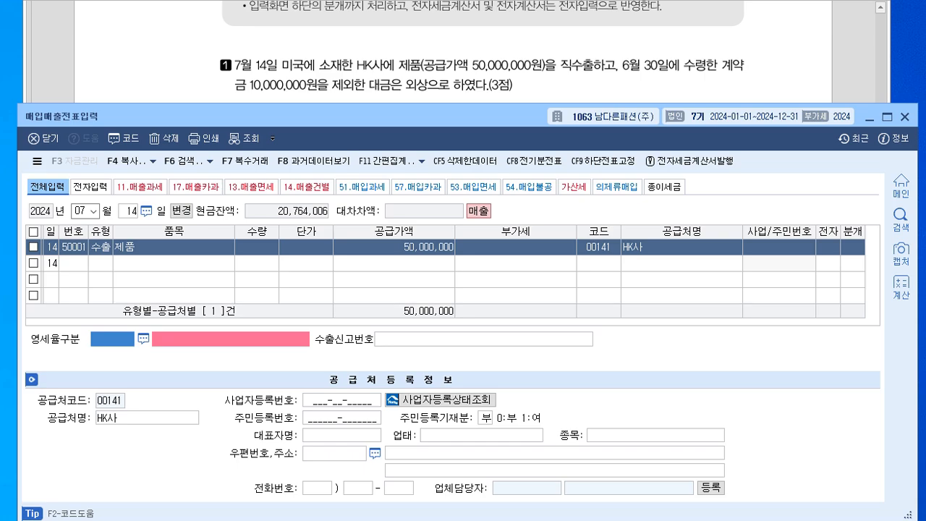
pyautogui.press('F2')
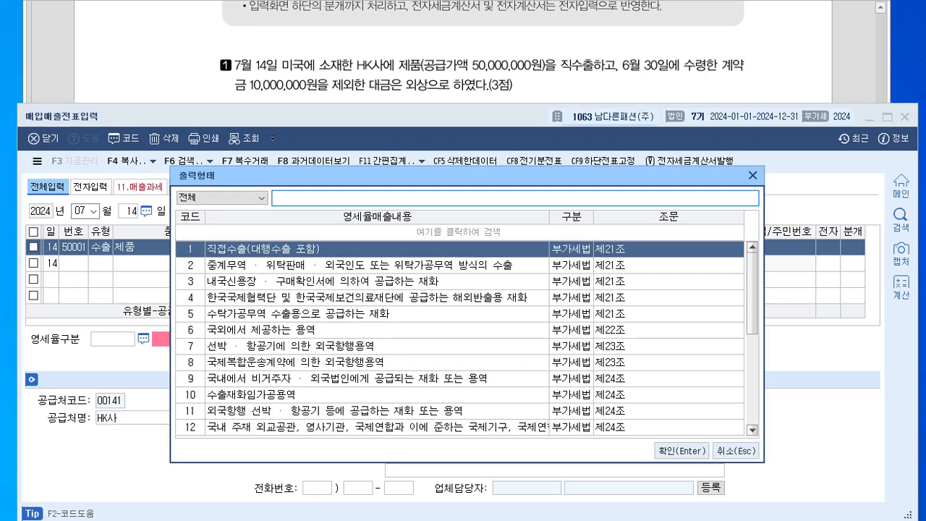
pyautogui.press('Return')
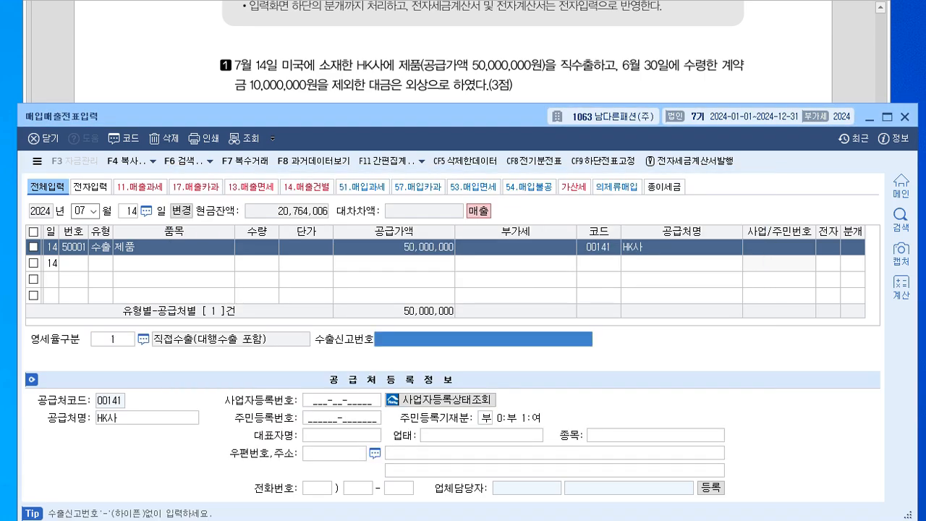
pyautogui.press('Return')
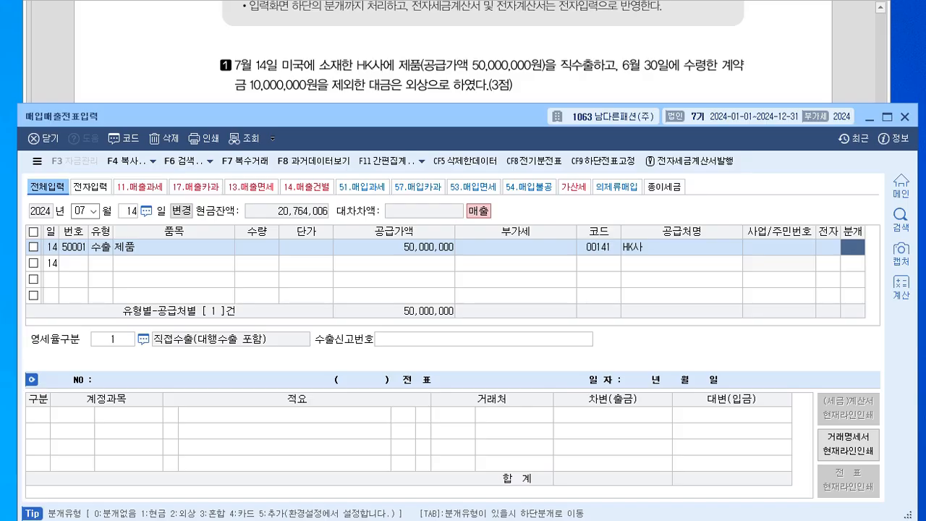
# Step: Set the export entry's 분개 type to 혼합 and accept the 제품매출 대변 line
pyautogui.write('3')
pyautogui.press('Return')
pyautogui.press('Return')
pyautogui.press('Return')
# Step: Add 차변 lines to the export journal: 10,000,000 for 0259 선수금 and 40,000,000 for 0108 외상매출금
pyautogui.write('3')
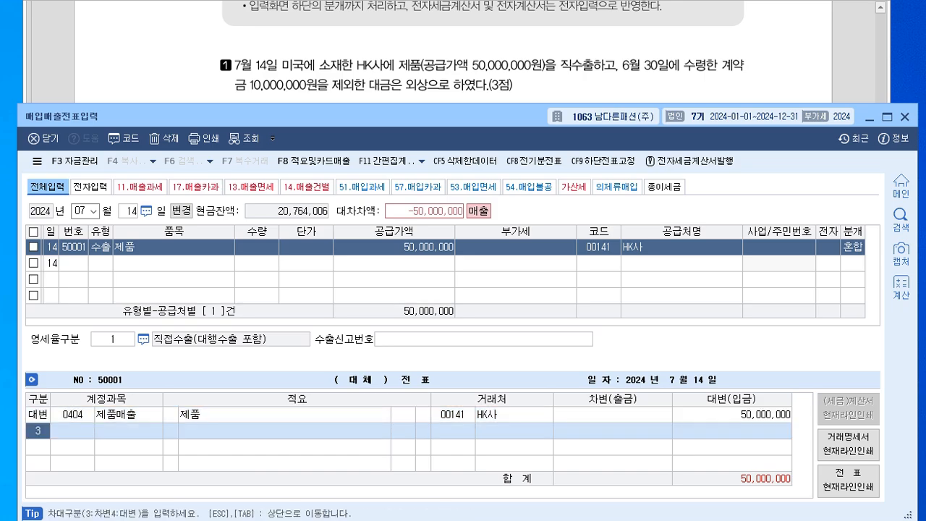
pyautogui.press('Return')
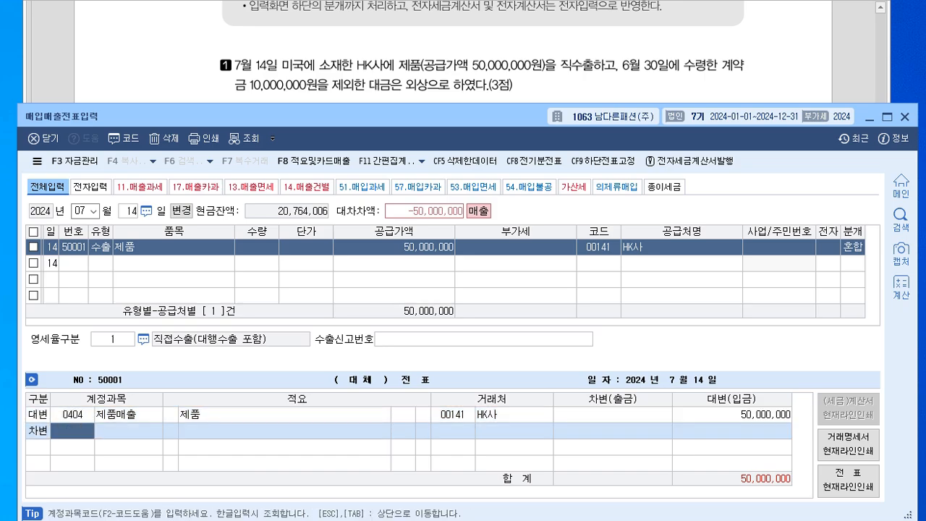
pyautogui.write('259')
pyautogui.press('Return')
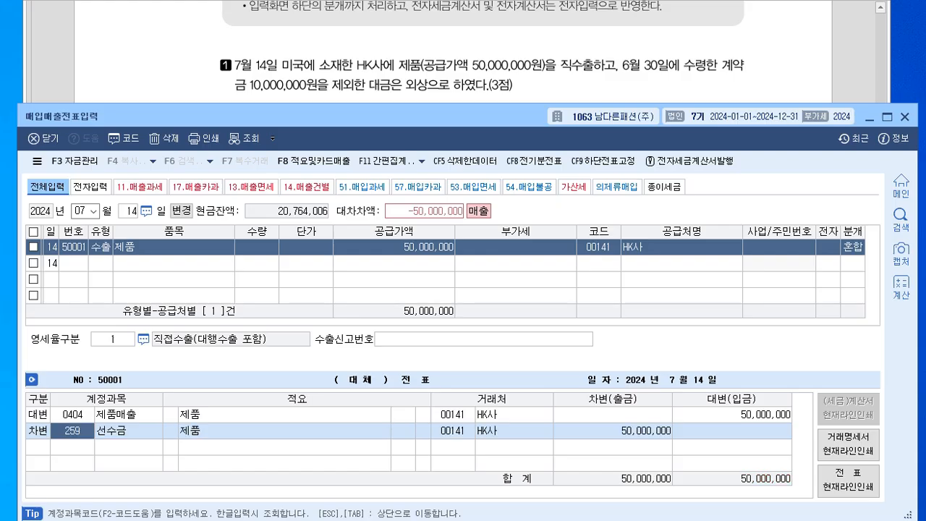
pyautogui.write('10000000')
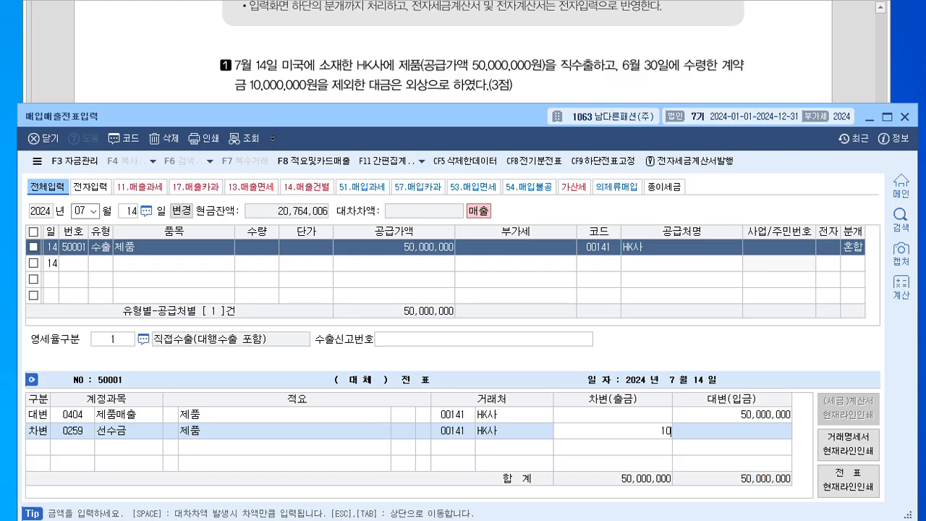
pyautogui.press('Return')
pyautogui.write('108')
pyautogui.press('Return')
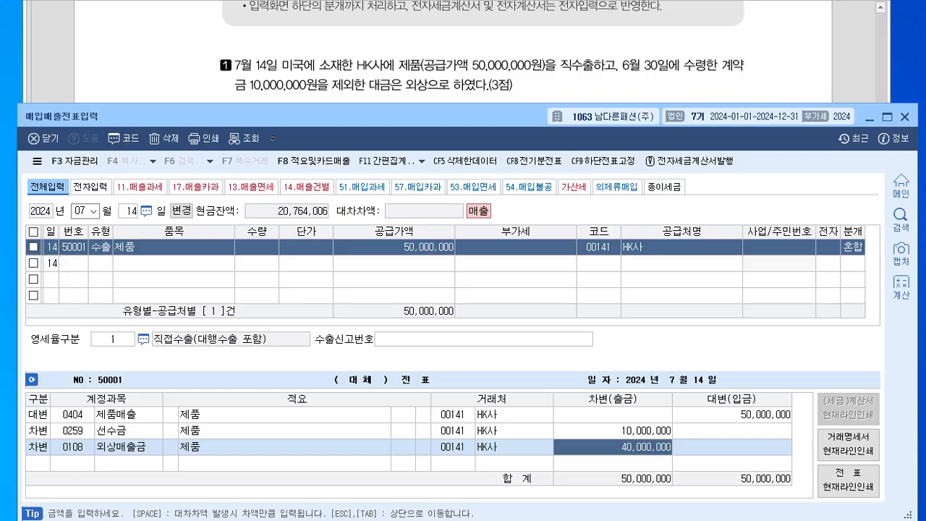
# Step: Review the exam document's 8월 5일 transaction and its 전자세금계산서, and set the voucher date to 8월 5일
pyautogui.hotkey('alt', 'Tab')
pyautogui.scroll(-2, 453, 261)
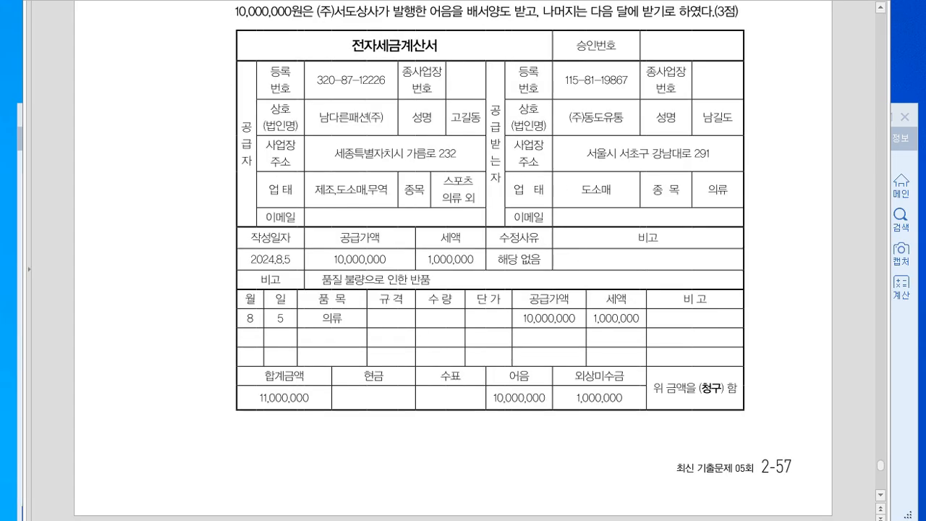
pyautogui.scroll(2, 454, 260)
pyautogui.scroll(-1, 453, 261)
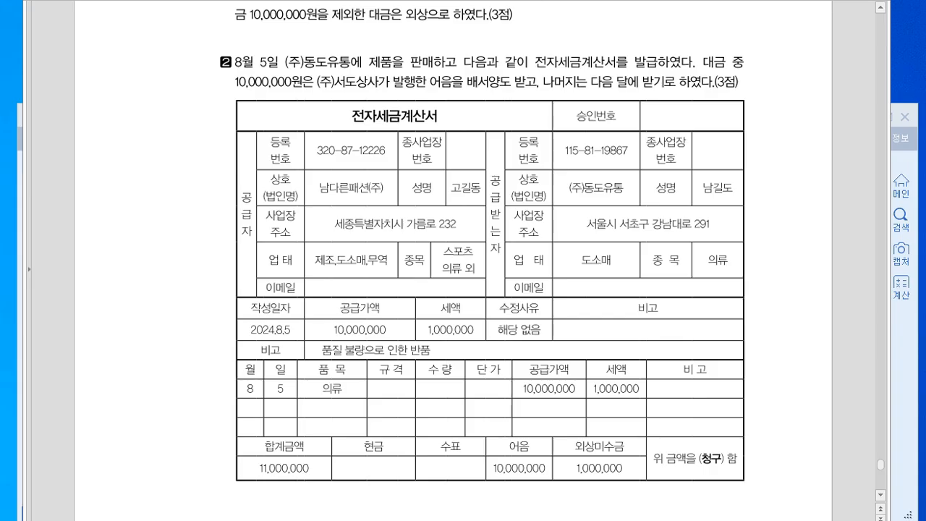
pyautogui.hotkey('alt', 'Tab')
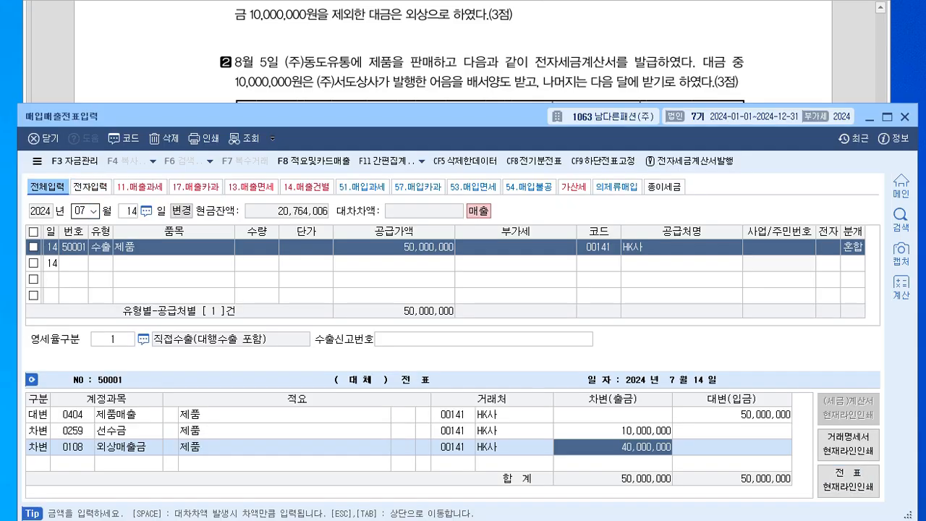
pyautogui.click(80, 212)
pyautogui.write('085')
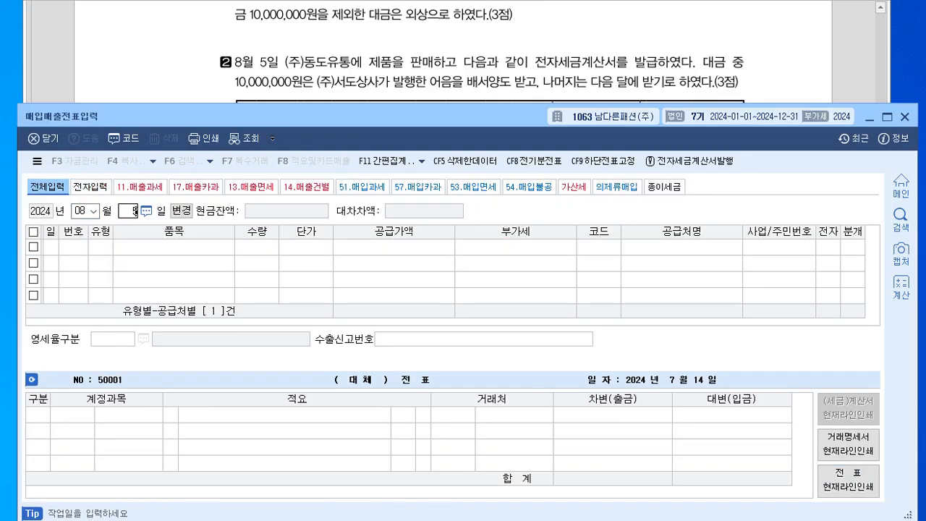
pyautogui.press('Return')
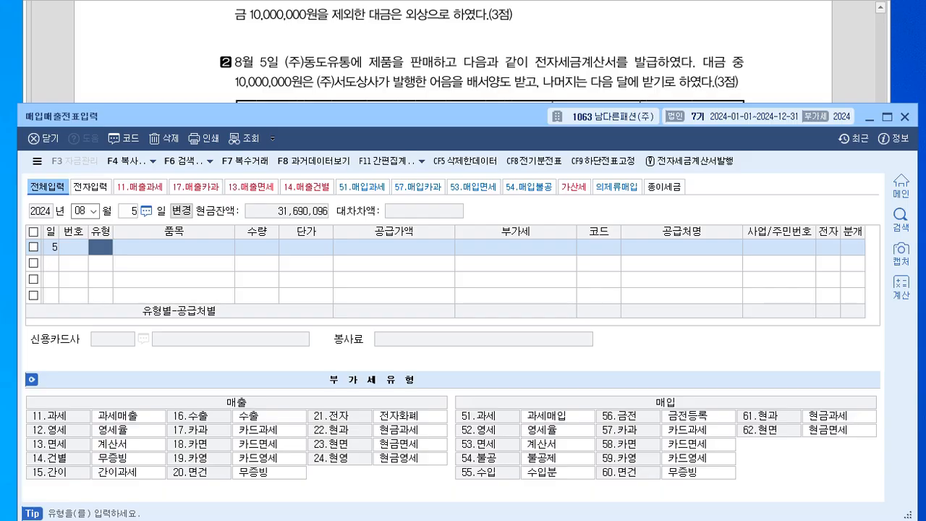
pyautogui.hotkey('alt', 'Tab')
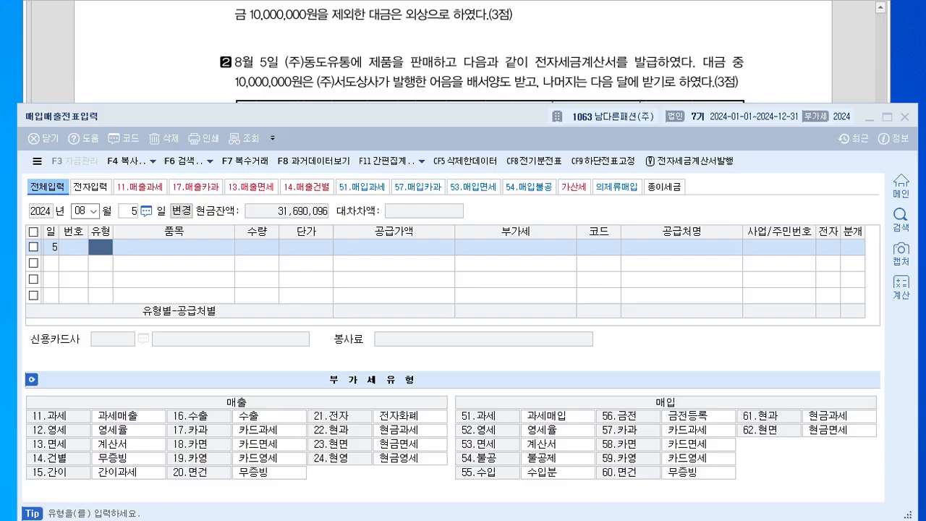
# Step: Enter the 8월 5일 sale as 유형 11 과세 with 품목 의류 and 공급가액 10,000,000
pyautogui.hotkey('alt', 'Tab')
pyautogui.write('11')
pyautogui.press('Return')
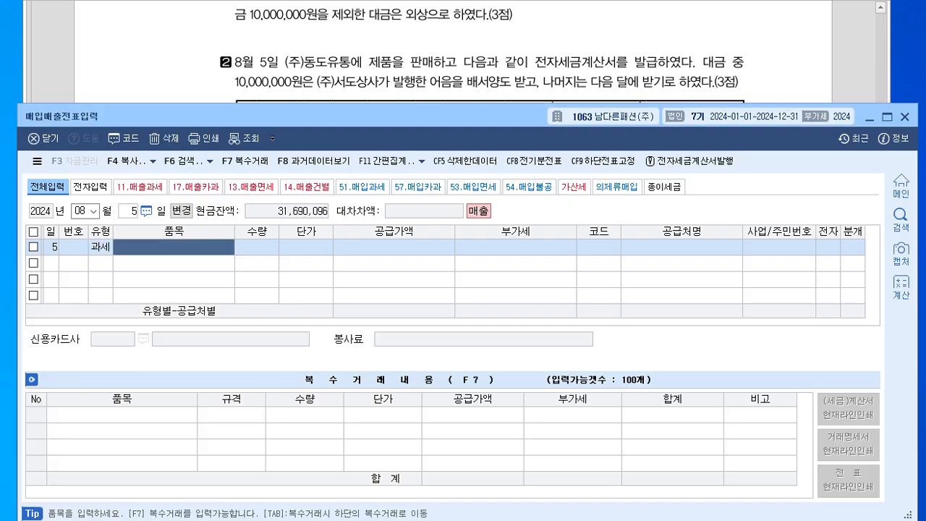
pyautogui.write('의류')
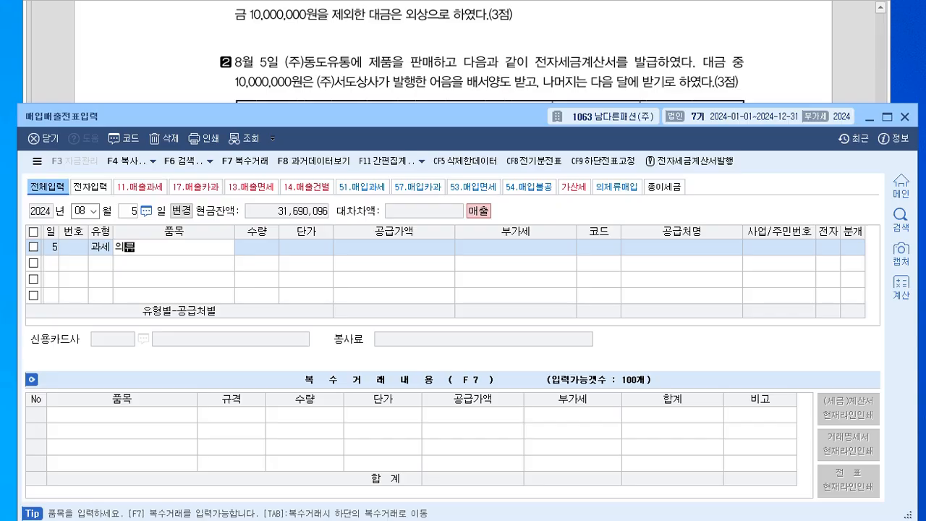
pyautogui.press('Return')
pyautogui.press('Return')
pyautogui.press('Return')
pyautogui.write('10000000')
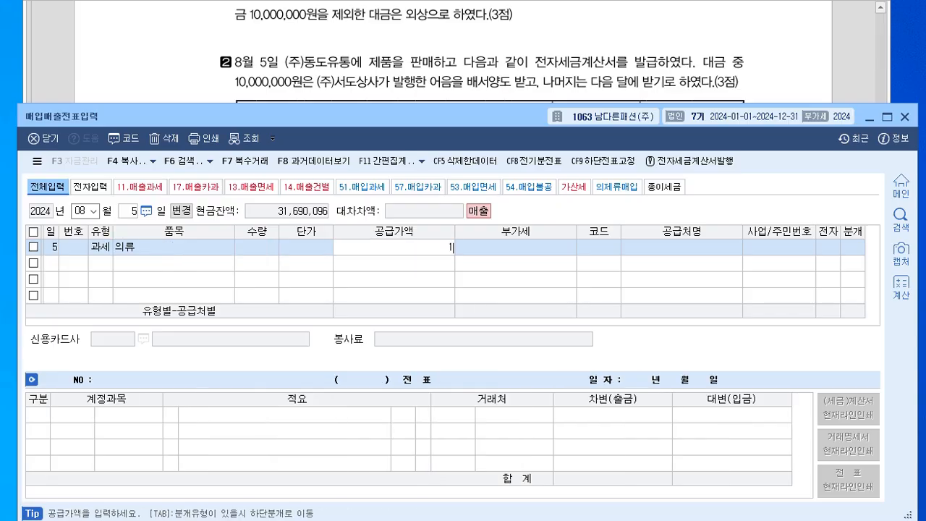
pyautogui.press('Return')
pyautogui.press('Return')
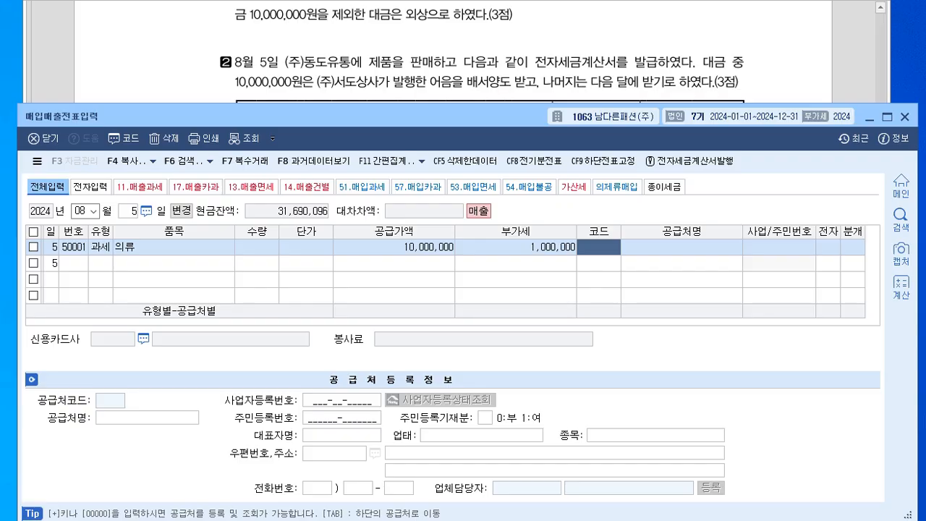
# Step: Assign (주)동도유통 as the 공급처 of the 의류 sale and set 전자 to 1 (여)
pyautogui.write('동도')
pyautogui.press('Return')
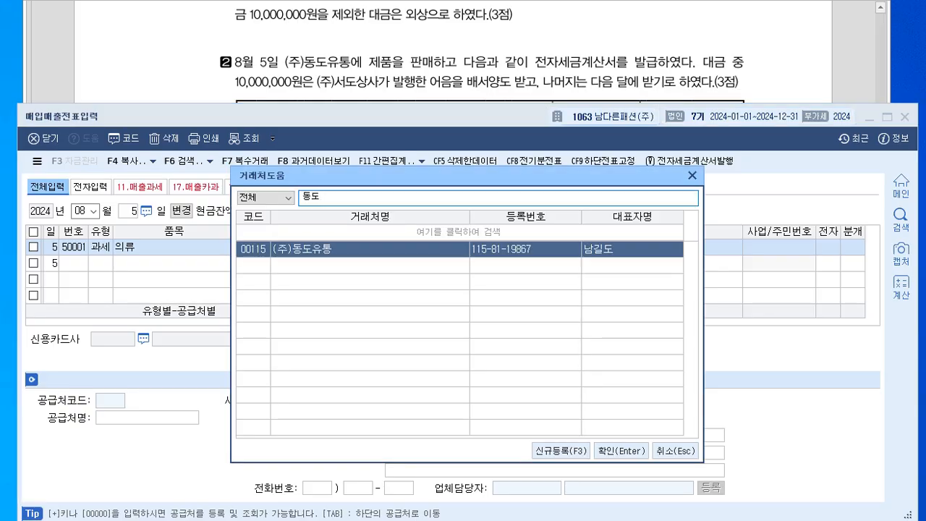
pyautogui.press('Return')
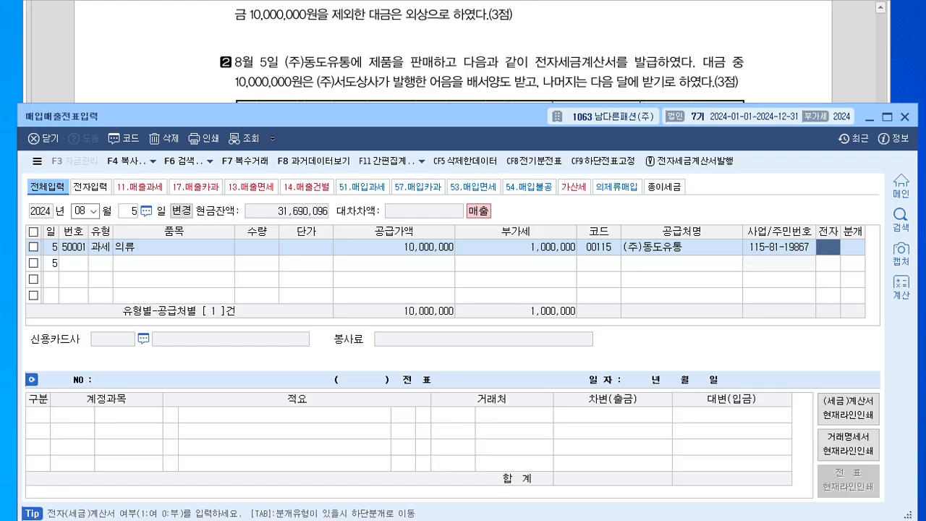
pyautogui.write('1')
pyautogui.press('Return')
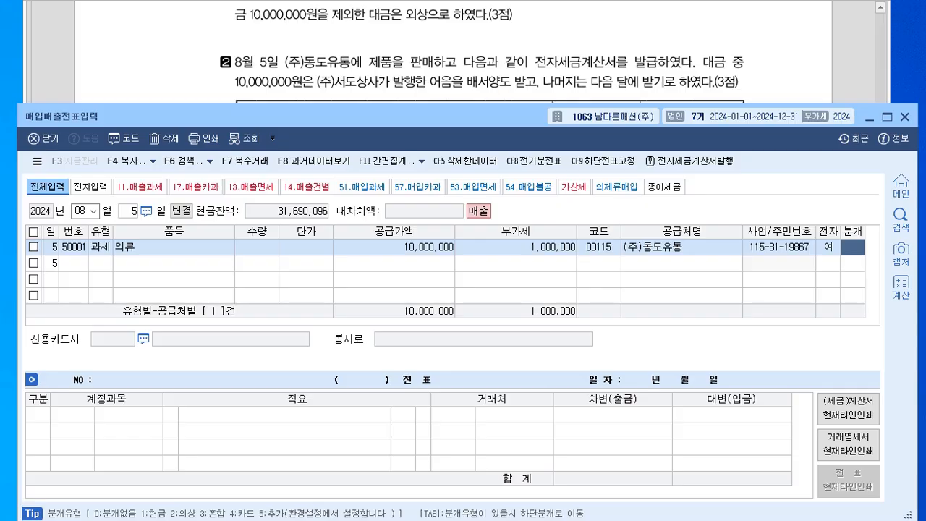
# Step: Set the 의류 sale's 분개 type to 3 혼합 and add a 차변 line for 0110 받을어음
pyautogui.press('3')
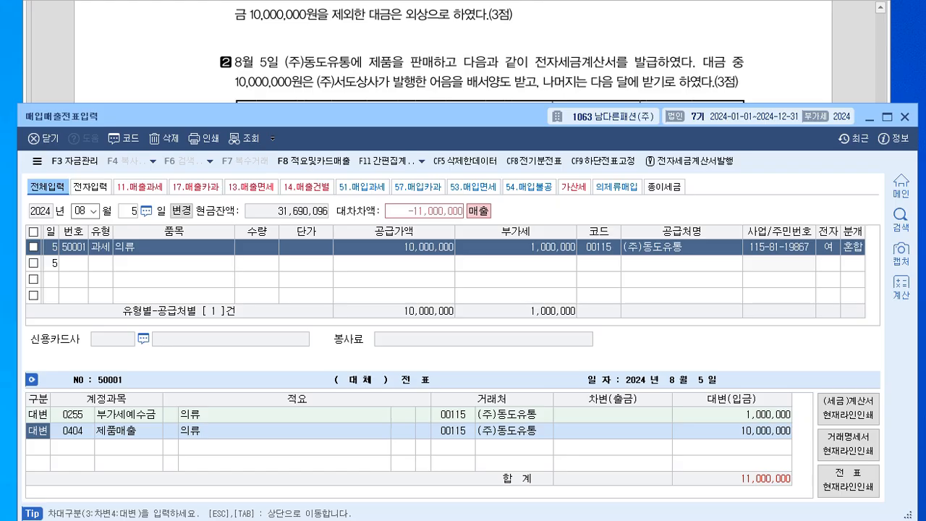
pyautogui.write('3')
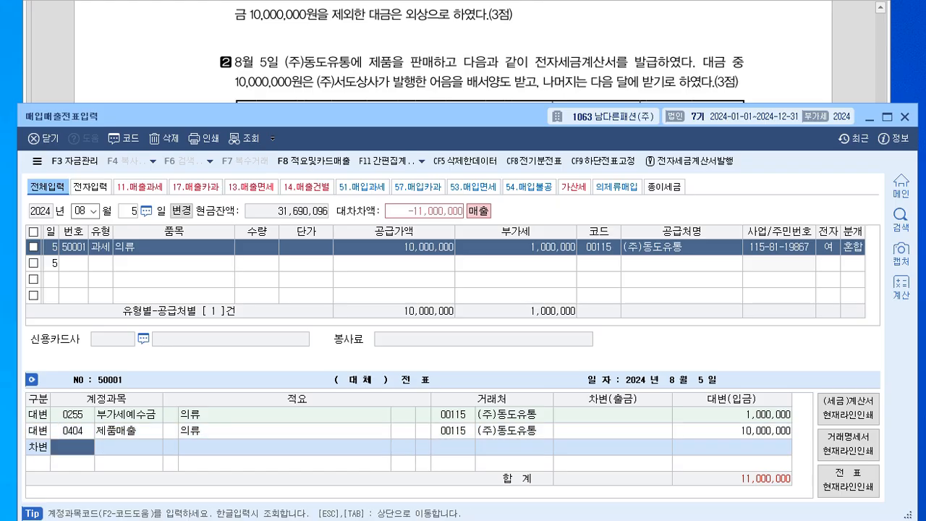
pyautogui.write('10')
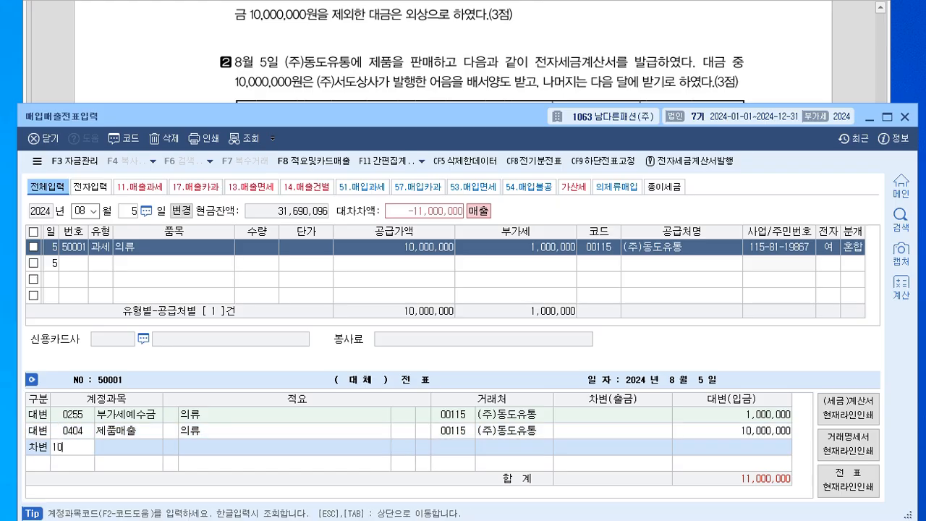
pyautogui.press('Return')
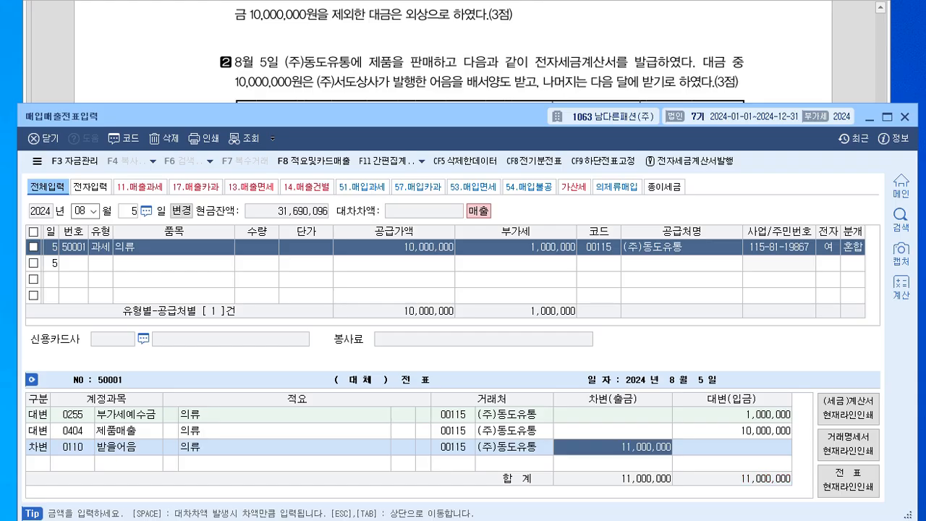
# Step: Change the 받을어음 line's 거래처 to (주)서도상사 and set its 차변 amount to 10,000,000
pyautogui.press('Left')
pyautogui.press('Left')
pyautogui.write('서도')
pyautogui.press('Return')
pyautogui.press('Return')
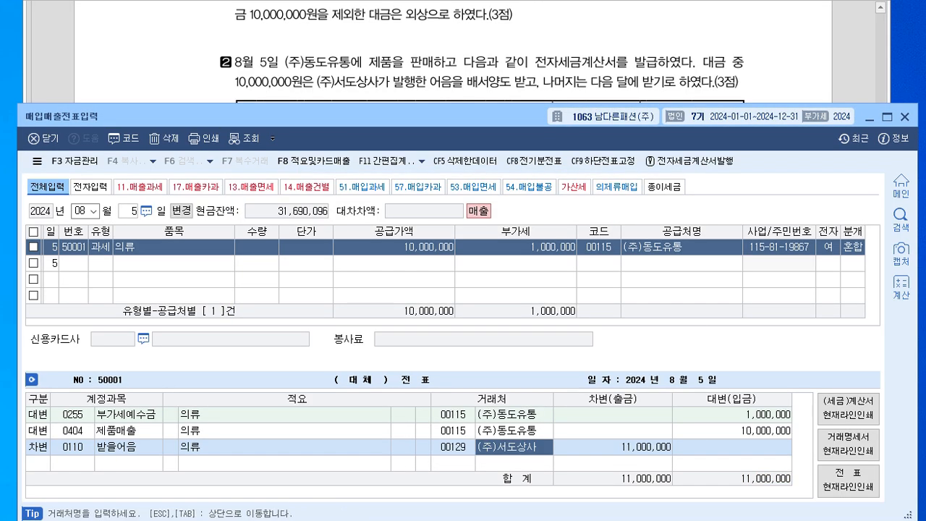
pyautogui.press('Return')
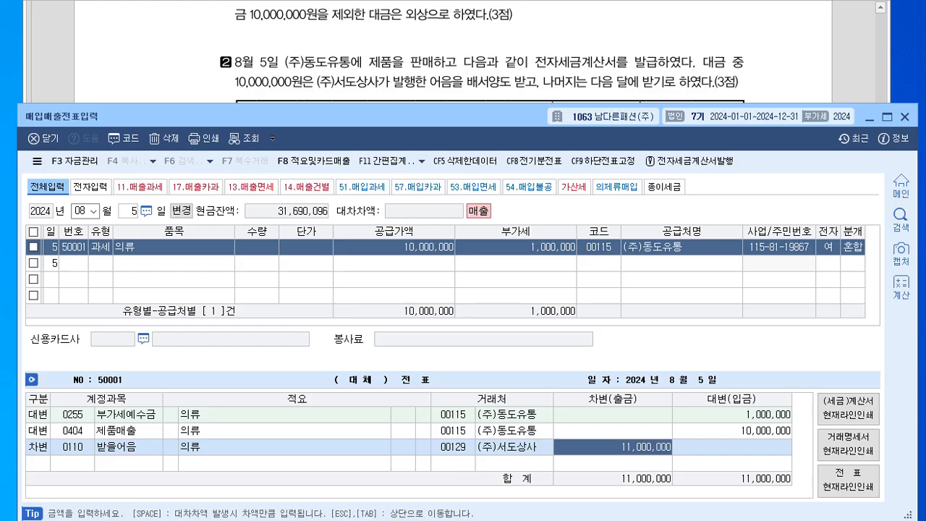
pyautogui.write('10000000')
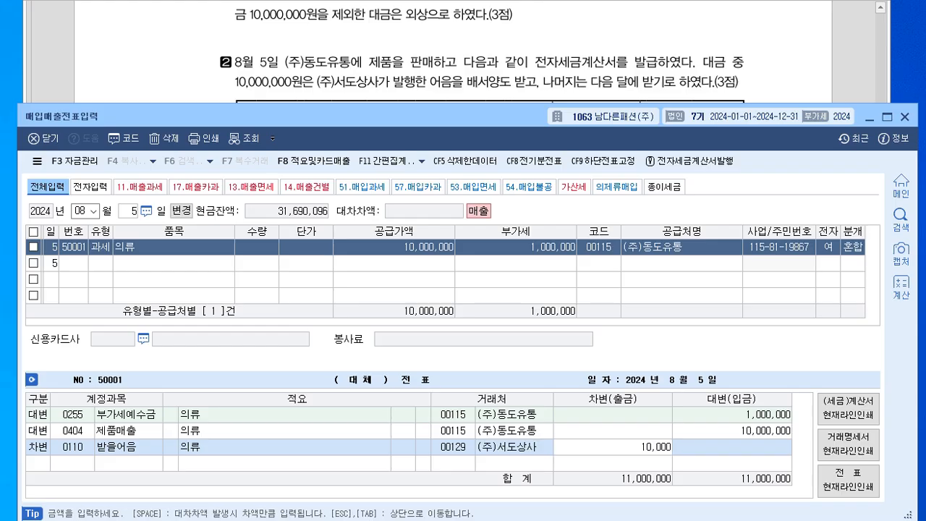
pyautogui.press('Return')
# Step: Add a 차변 line for 0108 외상매출금 with 거래처 (주)동도유통 and 1,000,000
pyautogui.write('3')
pyautogui.press('Return')
pyautogui.write('108')
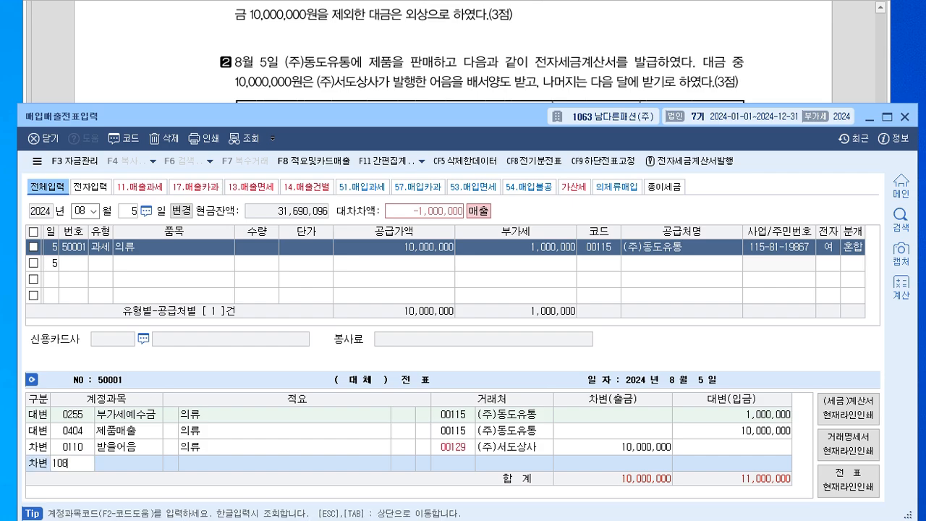
pyautogui.press('Return')
pyautogui.press('Return')
pyautogui.press('Return')
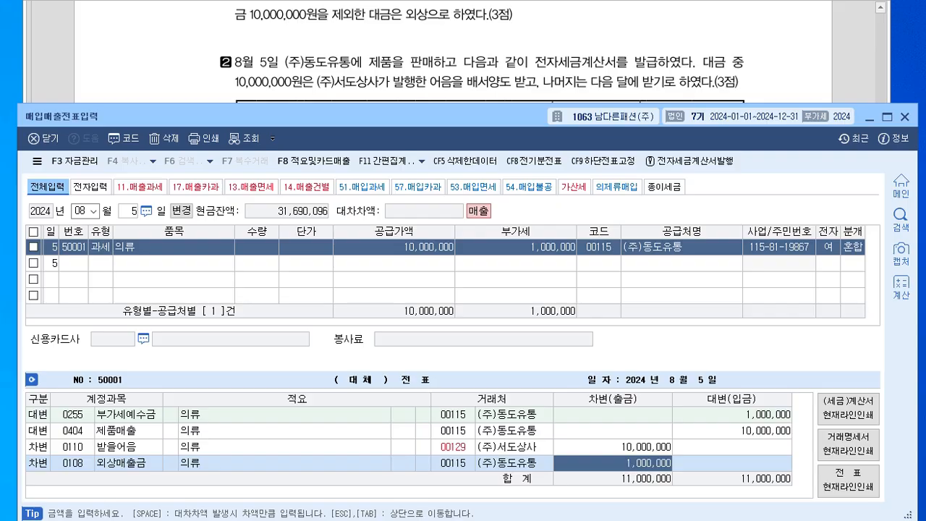
pyautogui.press('Return')
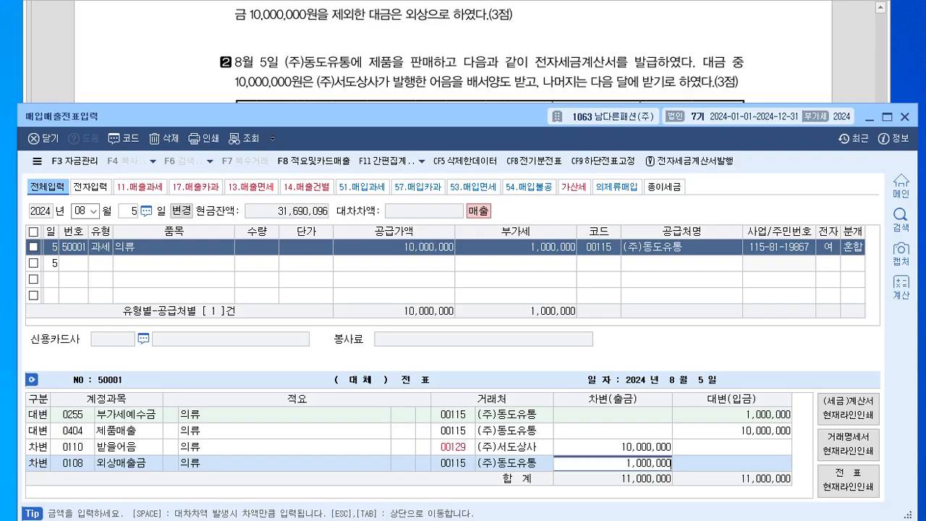
# Step: Set the voucher date to 8월 20일 and review that date's 휴대전화 purchase in the exam document
pyautogui.press('Escape')
pyautogui.write('20')
pyautogui.press('Return')
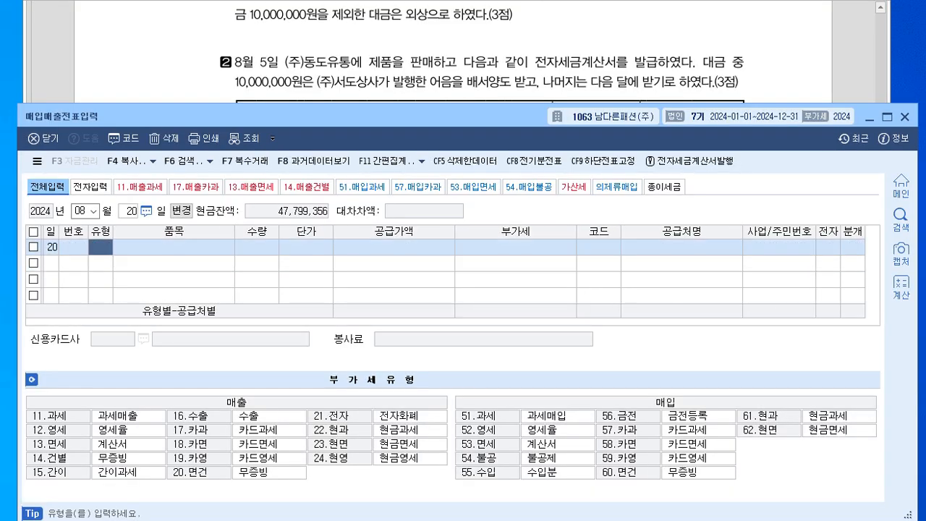
pyautogui.hotkey('alt', 'Tab')
pyautogui.scroll(-3, 454, 261)
pyautogui.scroll(-4, 453, 260)
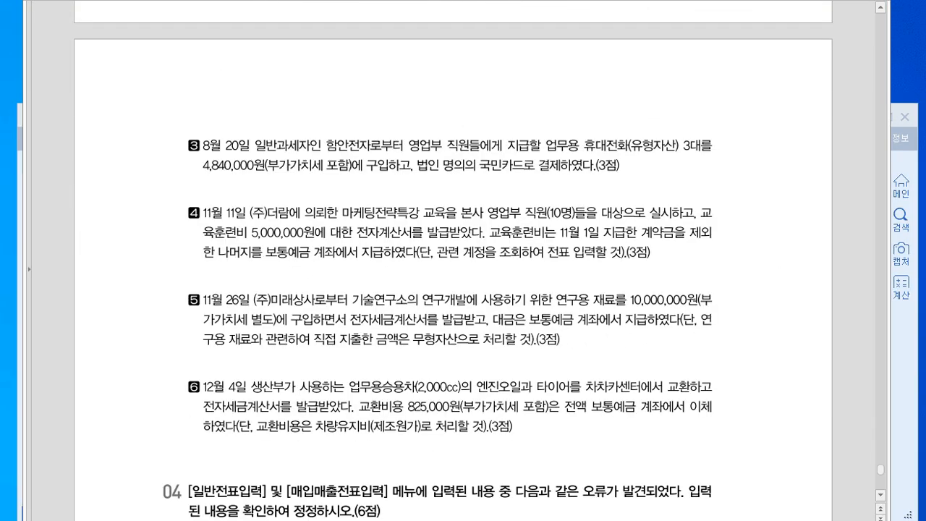
pyautogui.scroll(-1, 453, 260)
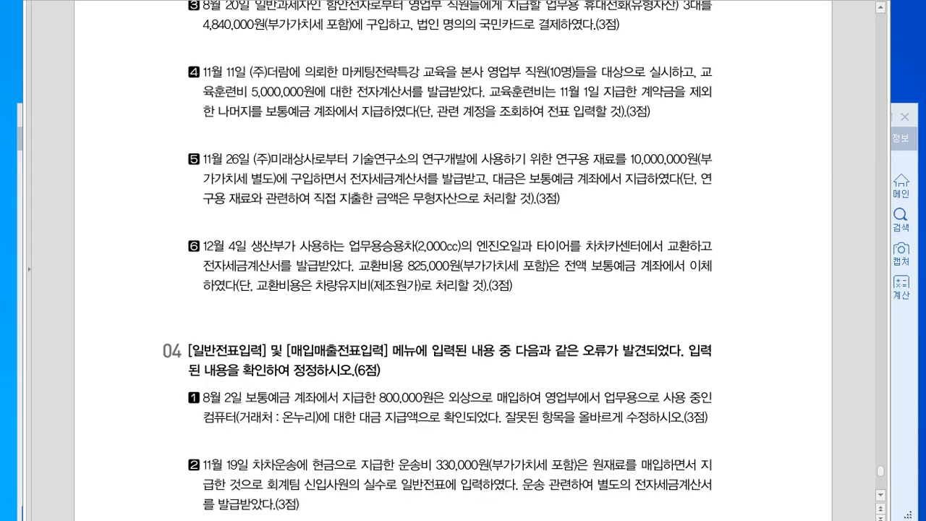
pyautogui.scroll(2, 453, 261)
pyautogui.scroll(-1, 453, 260)
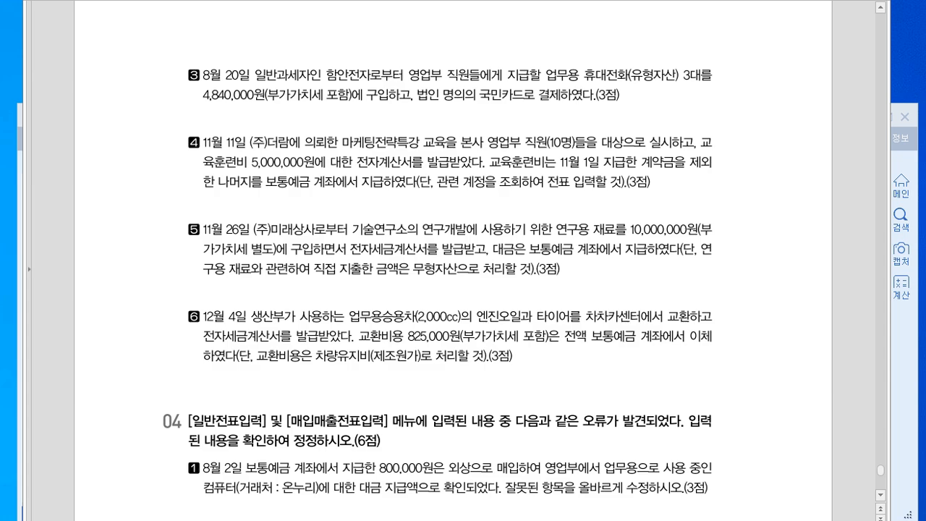
pyautogui.hotkey('alt', 'Tab')
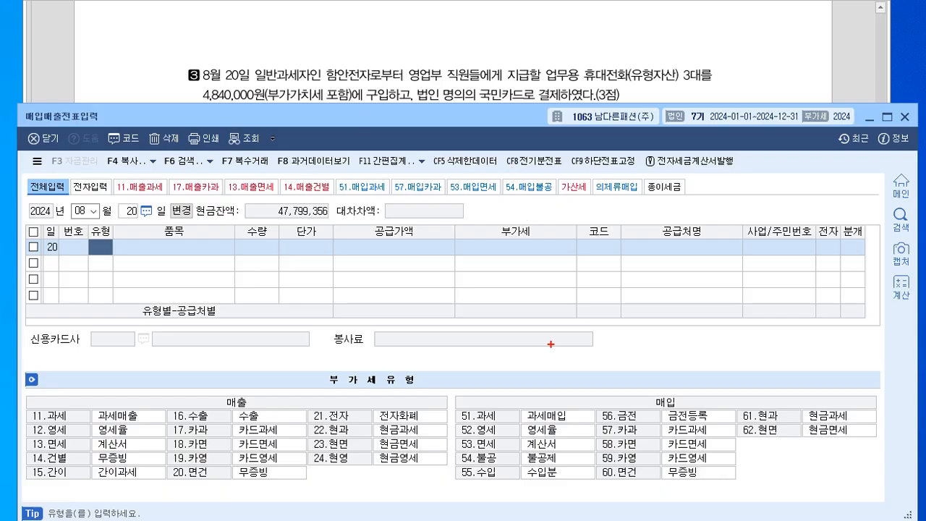
# Step: Enter the 8월 20일 purchase as 유형 57 카과 with 품목 휴대전화 and the VAT-inclusive amount 4,840,000 as 공급가액
pyautogui.moveTo(634, 439)
pyautogui.mouseDown()
pyautogui.moveTo(597, 434)
pyautogui.moveTo(608, 445)
pyautogui.mouseUp()
pyautogui.press('Escape')
pyautogui.write('57')
pyautogui.press('Return')
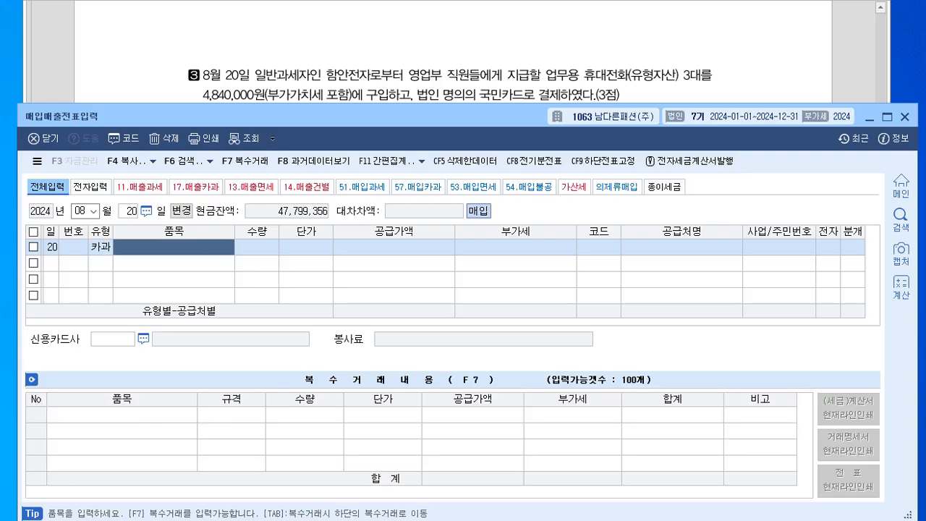
pyautogui.write('휴대')
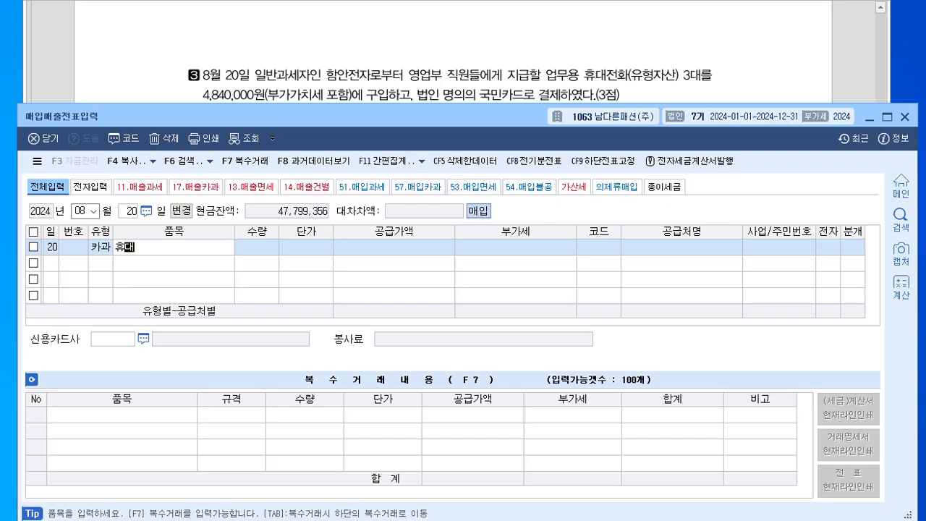
pyautogui.write('전화')
pyautogui.press('Return')
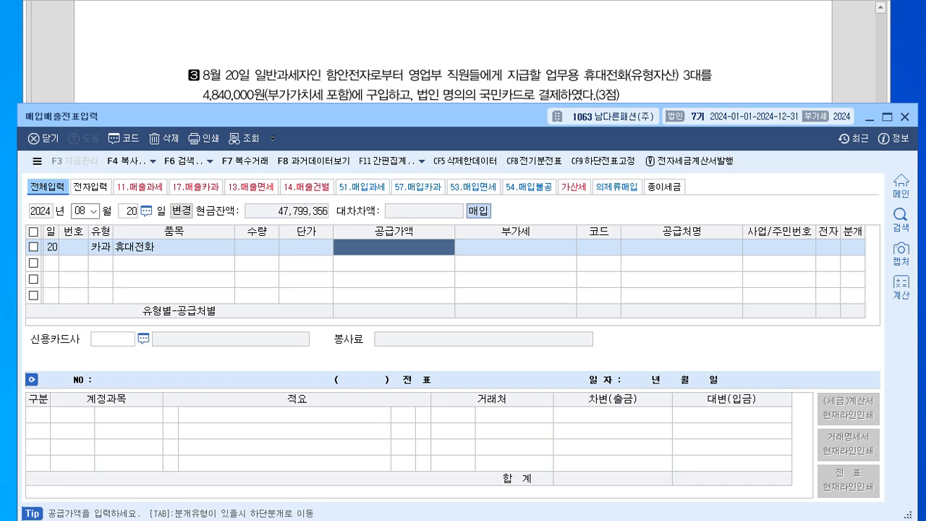
pyautogui.write('4,840,00')
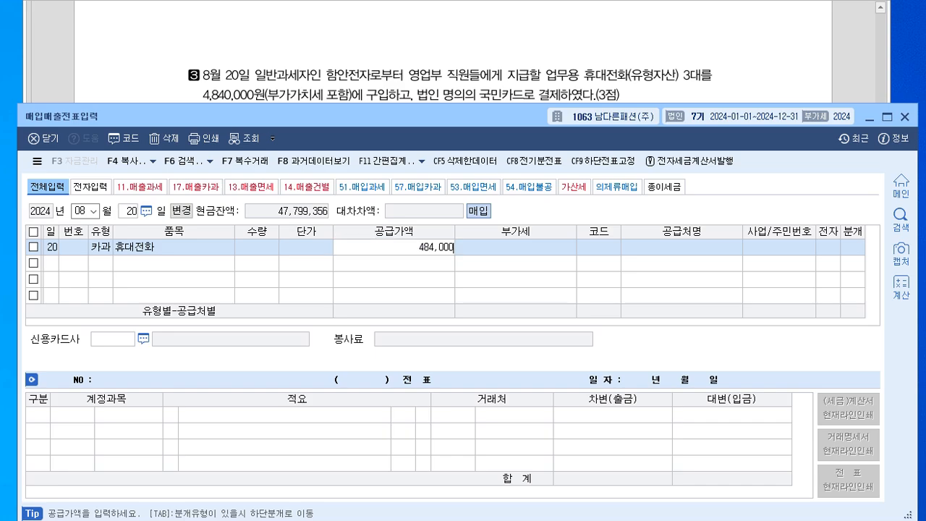
pyautogui.write('0')
pyautogui.press('Return')
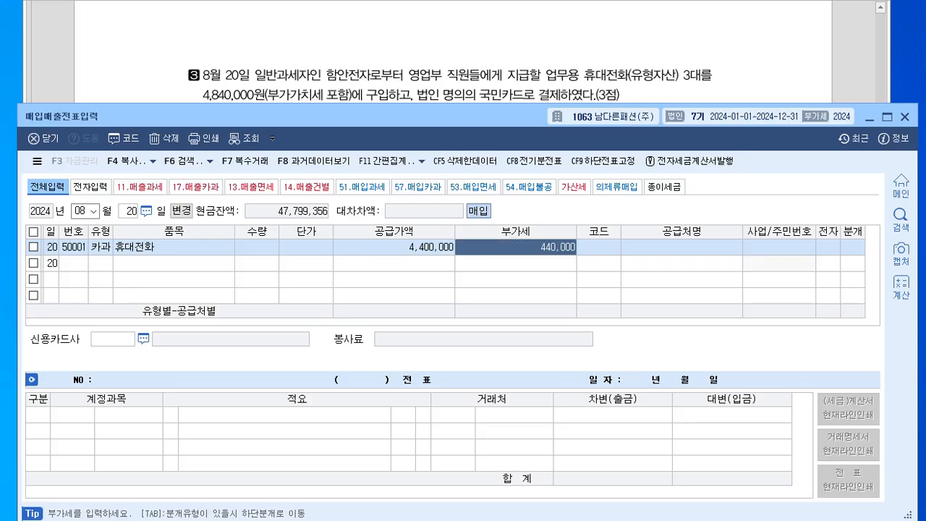
pyautogui.press('Return')
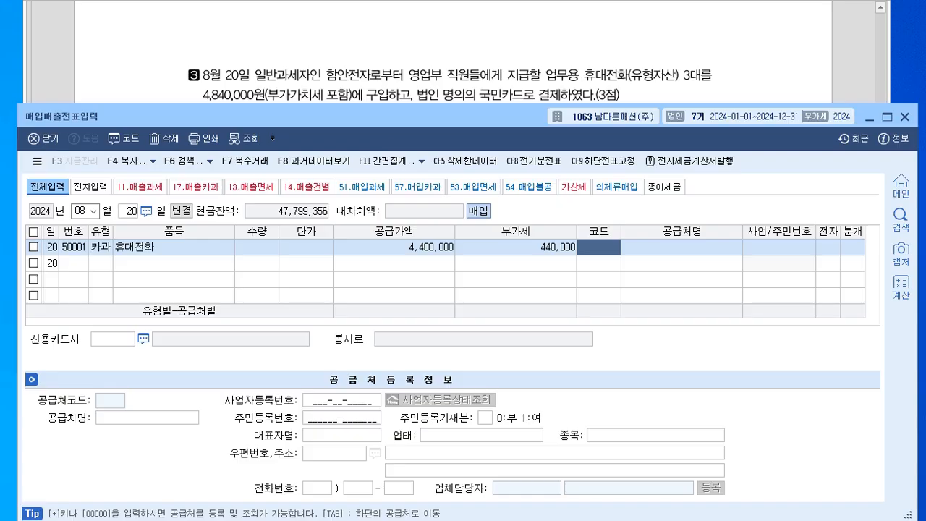
# Step: Assign 함안전자 as the 공급처 of the 휴대전화 purchase and choose 국민카드 as its 신용카드사
pyautogui.write('함안')
pyautogui.press('Return')
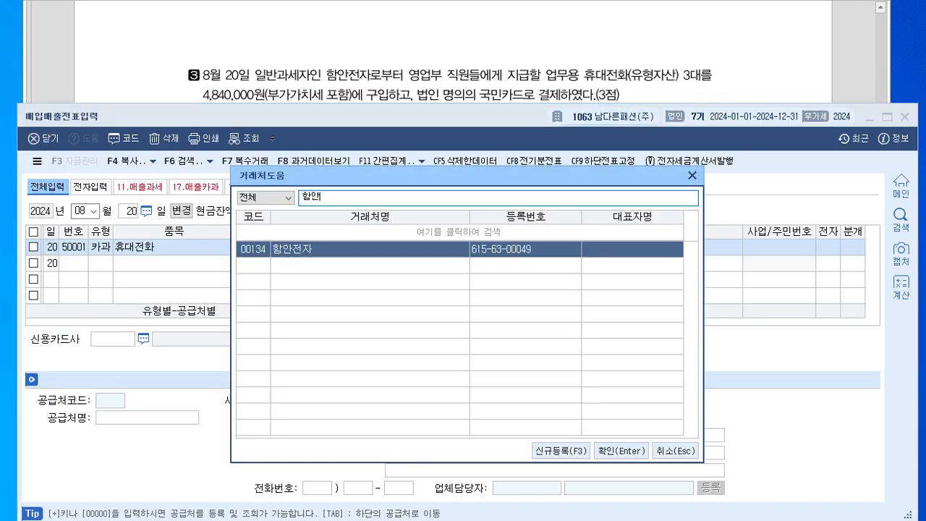
pyautogui.press('Return')
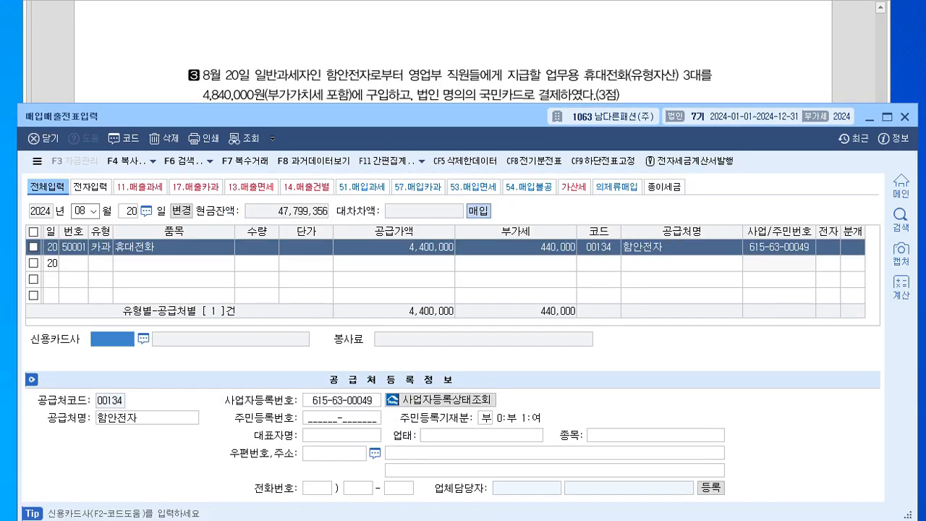
pyautogui.press('F2')
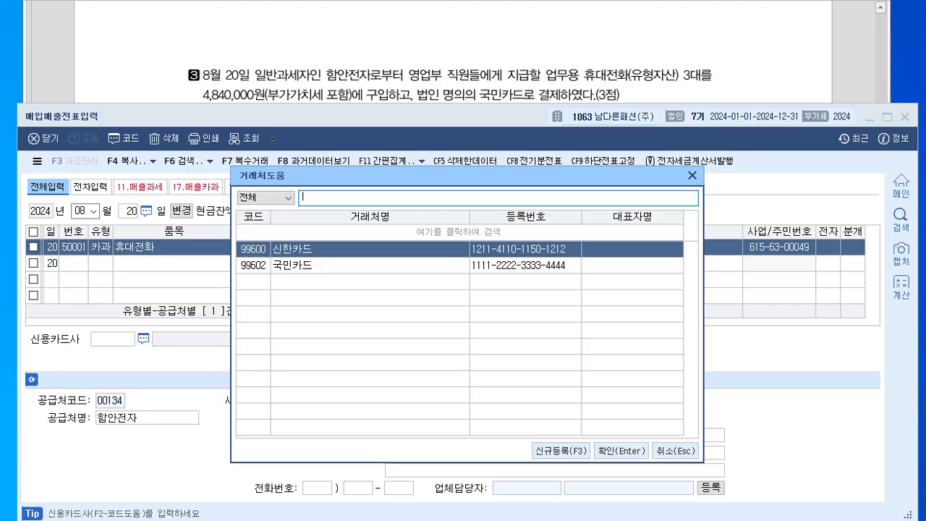
pyautogui.press('Down')
pyautogui.press('Return')
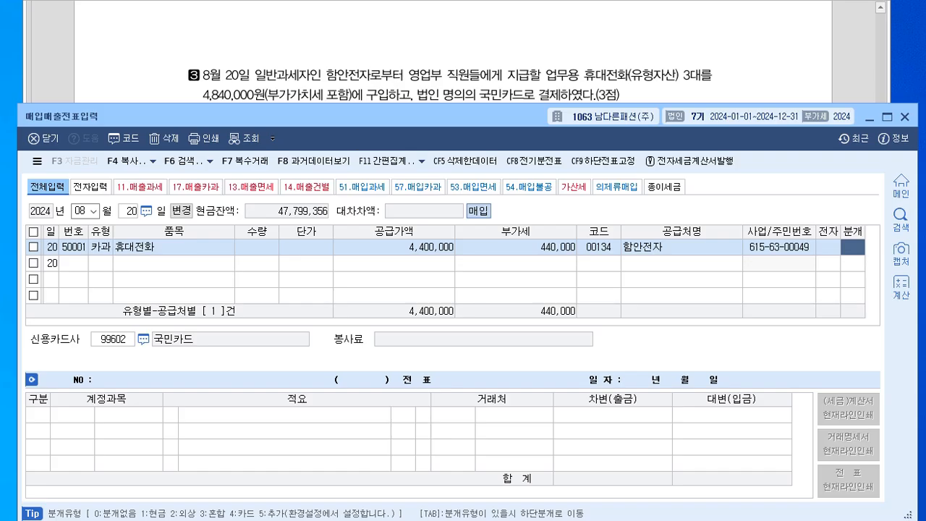
# Step: Set the 휴대전화 purchase's 분개 type to 4 카드 and check the 미지급금 line's 거래처
pyautogui.press('Return')
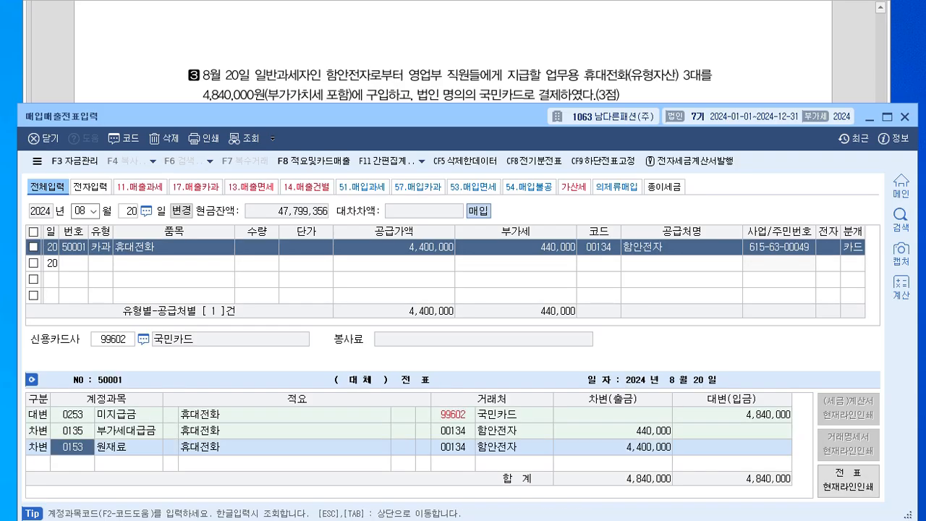
pyautogui.click(171, 414)
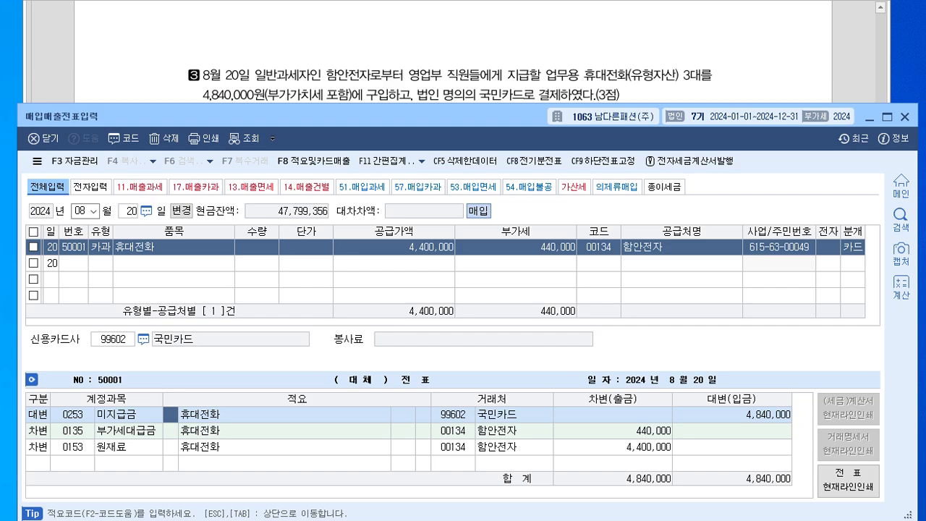
pyautogui.click(515, 415)
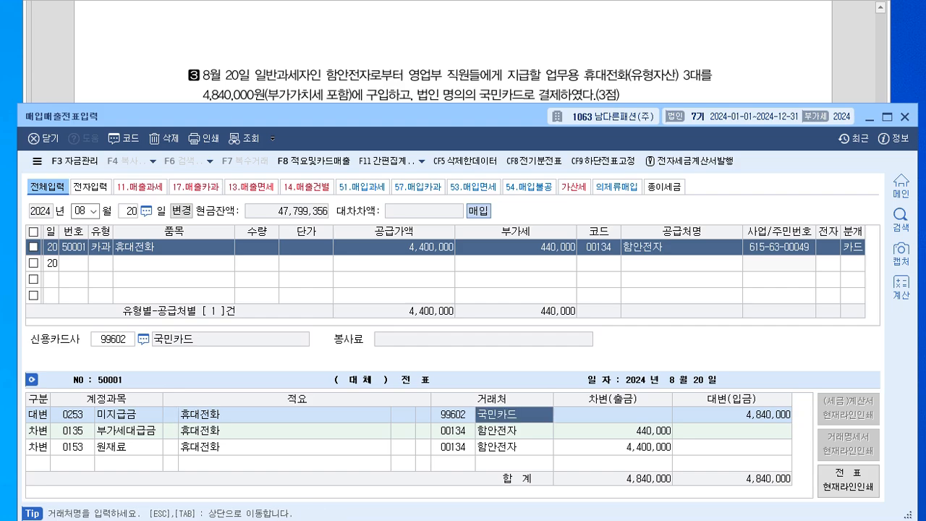
# Step: Change the 휴대전화 purchase's 원재료 차변 line to account 0212 비품
pyautogui.click(73, 447)
pyautogui.write('0212')
pyautogui.press('Return')
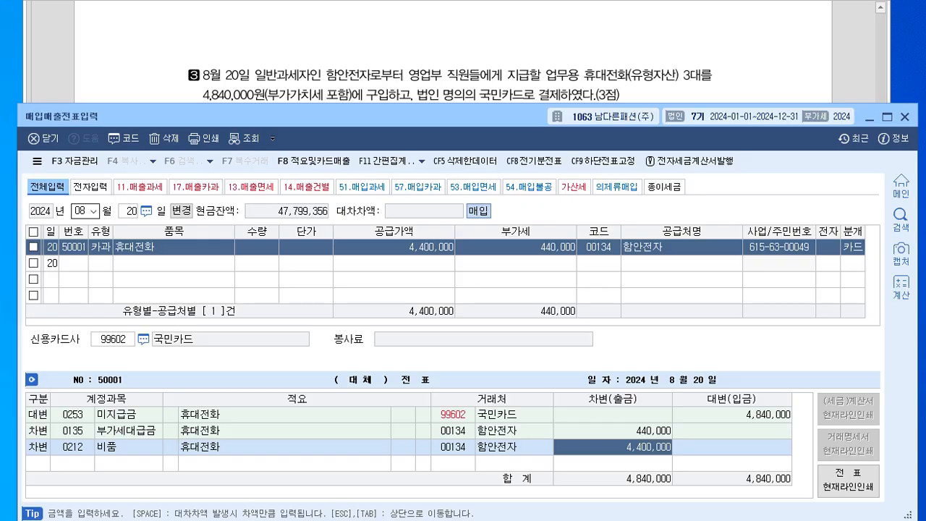
# Step: Set the voucher date to 11월 11일 and review that date's 교육훈련비 transaction in the exam document
pyautogui.click(81, 211)
pyautogui.write('11')
pyautogui.press('Return')
pyautogui.write('11')
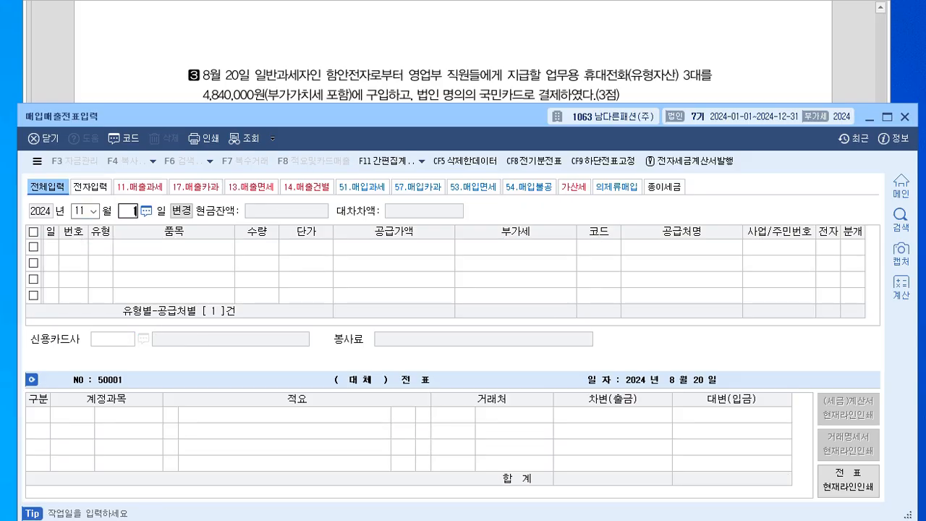
pyautogui.press('Return')
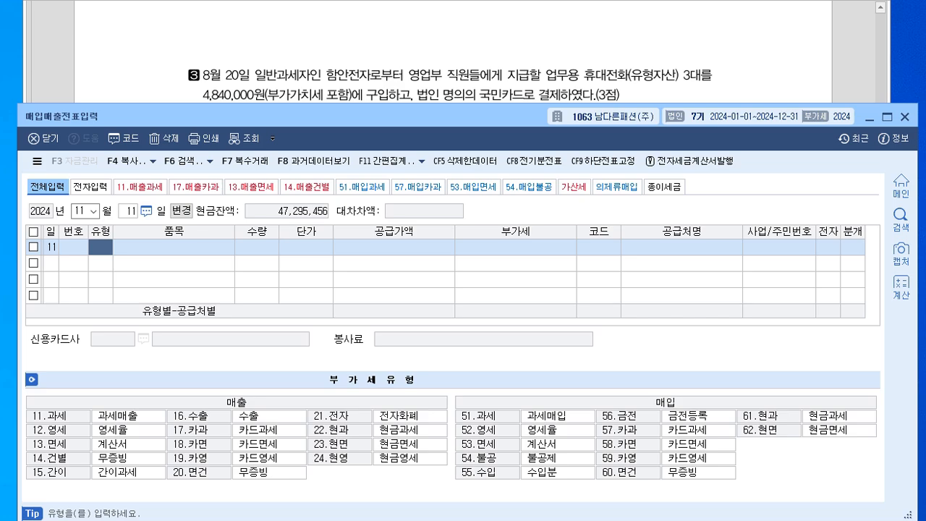
pyautogui.click(217, 54)
pyautogui.scroll(-1, 217, 54)
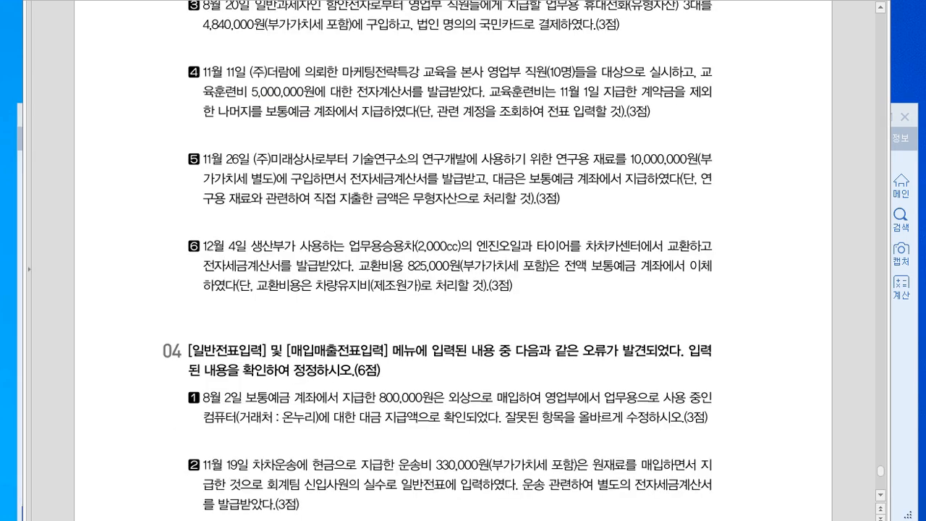
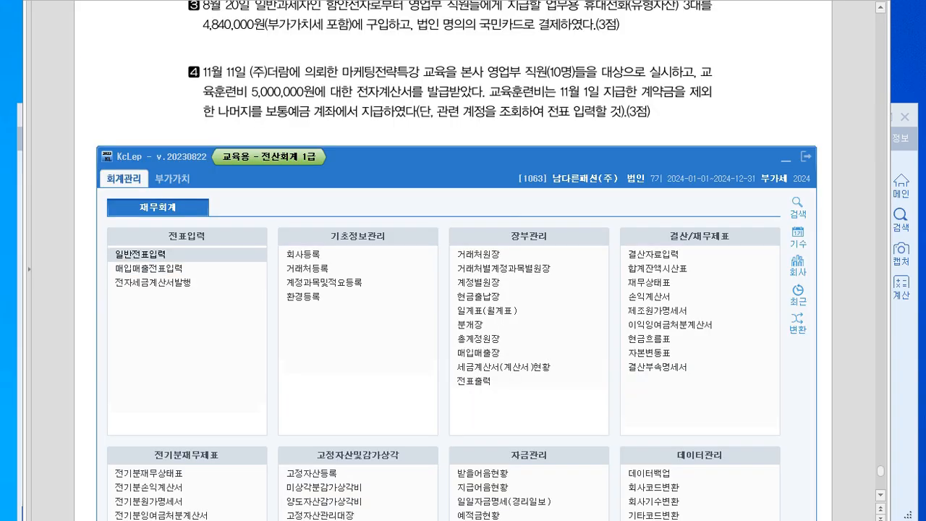
# Step: Look up the 11월 1일 contract deposit paid to (주)더람 in 일반전표입력, checking its account and amount
pyautogui.press('Return')
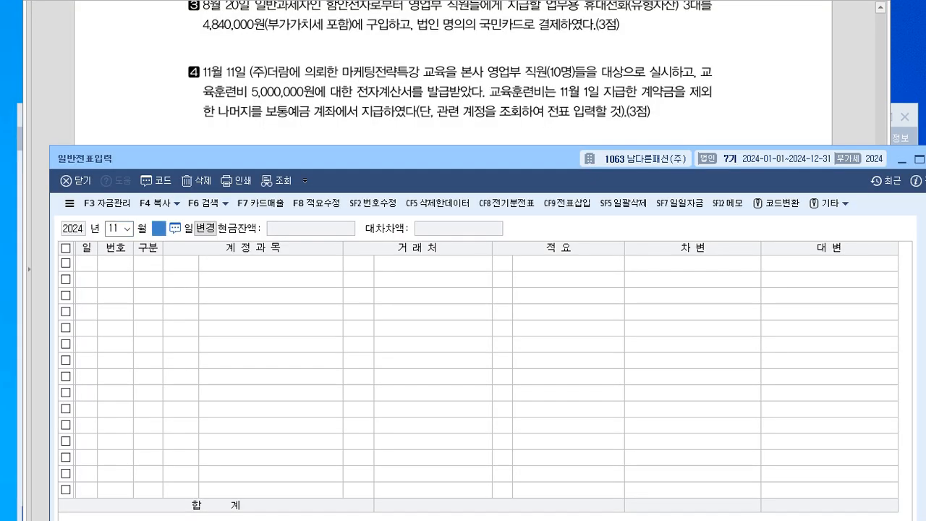
pyautogui.press('Return')
pyautogui.click(433, 263)
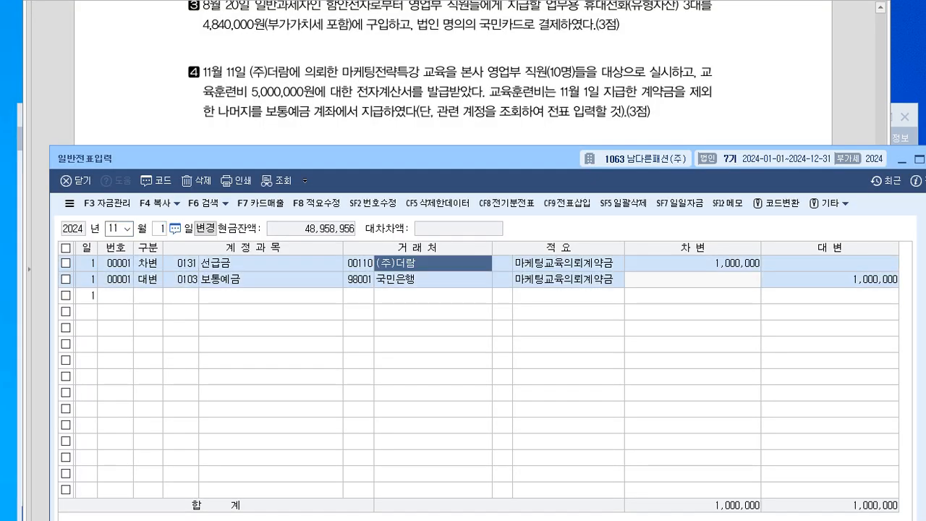
pyautogui.click(693, 263)
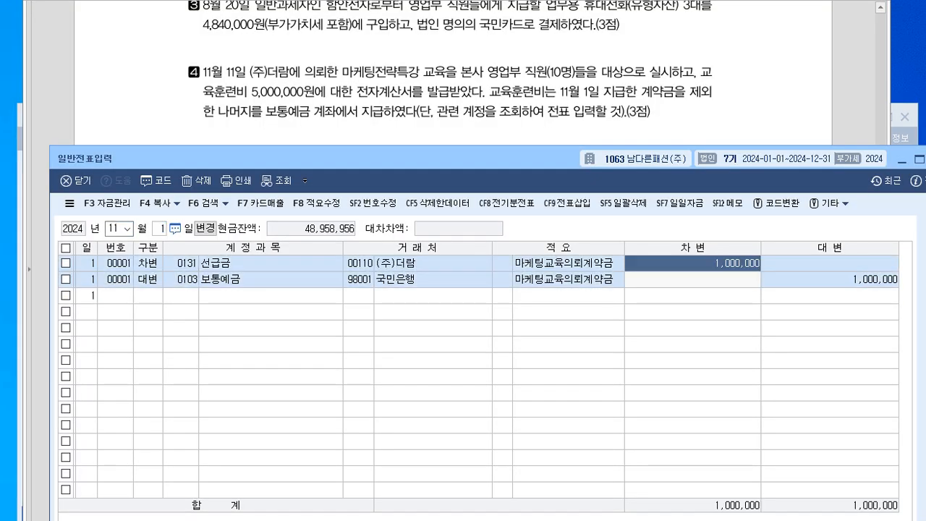
pyautogui.press('Escape')
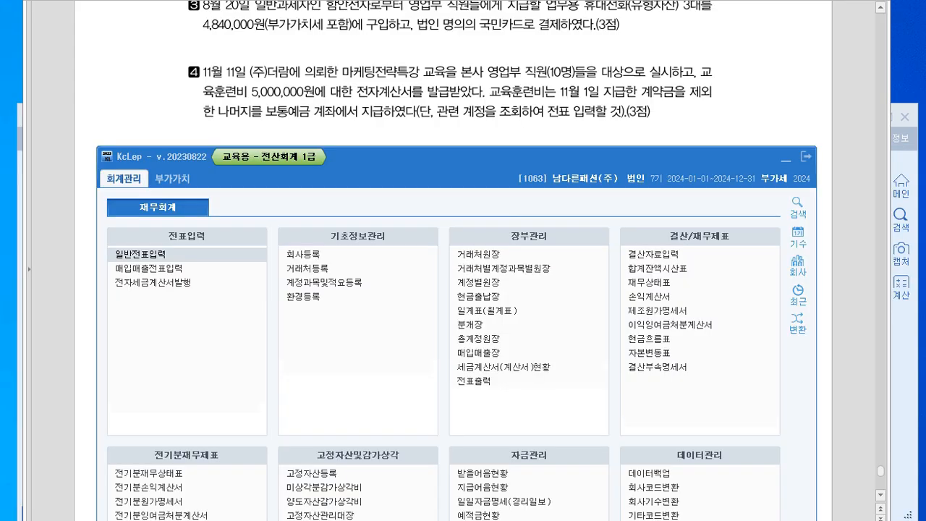
pyautogui.press('Escape')
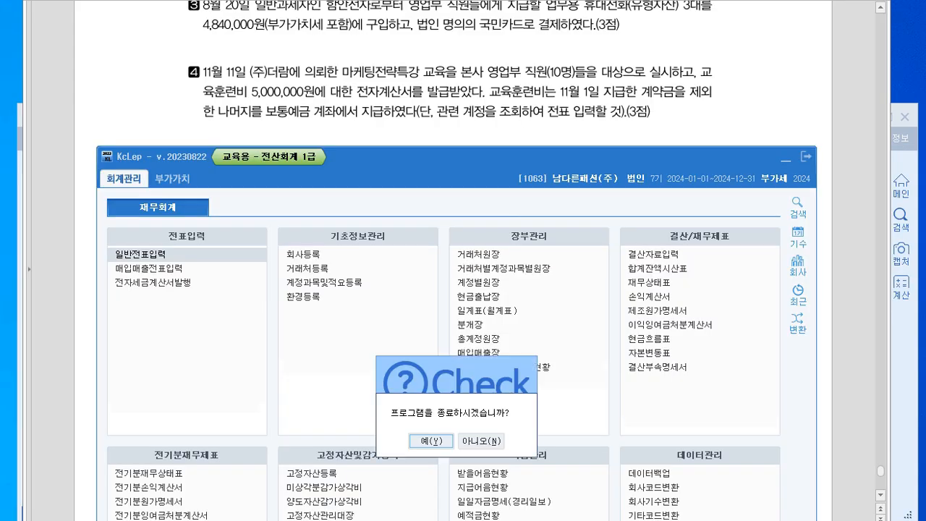
pyautogui.click(481, 441)
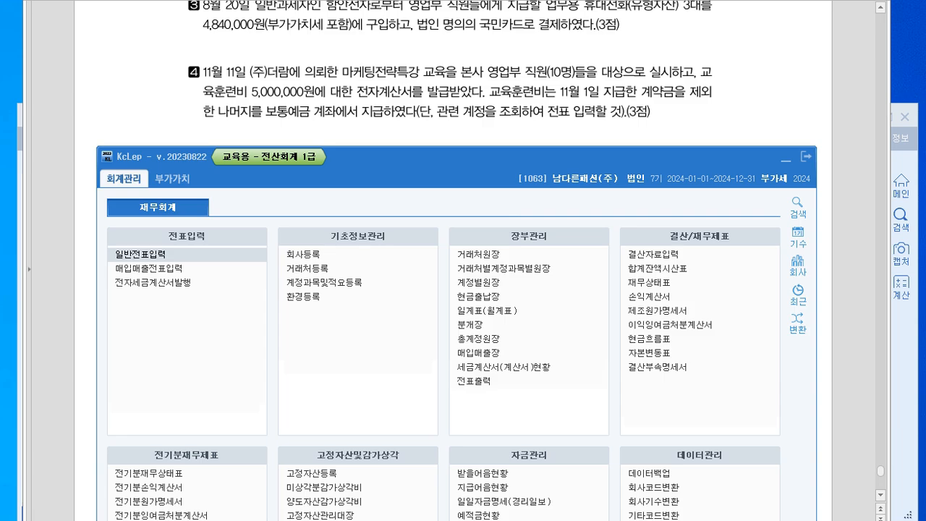
# Step: In 매입매출전표입력, enter the 11월 11일 purchase as 유형 53 면세 with 품목 교육 and 공급가액 5,000,000
pyautogui.hotkey('alt', 'Tab')
pyautogui.moveTo(348, 116); pyautogui.dragTo(347, 49)
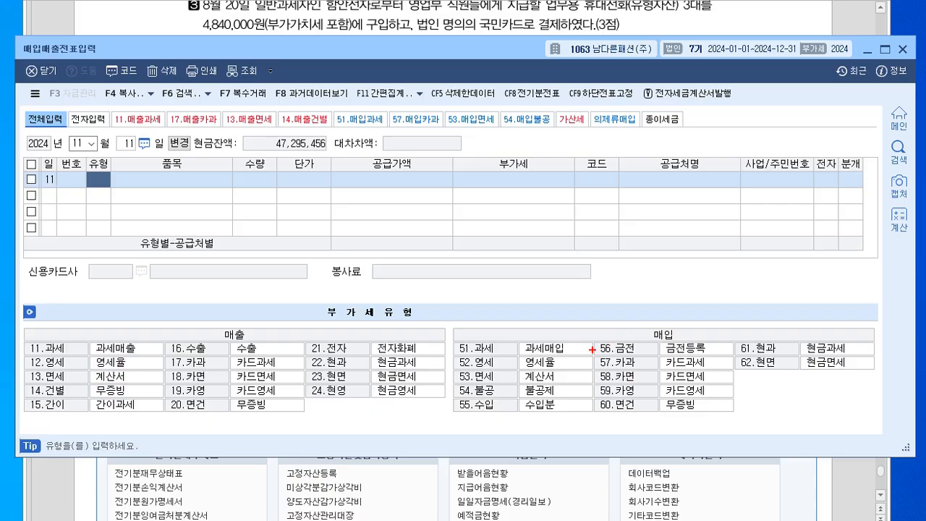
pyautogui.moveTo(447, 385)
pyautogui.mouseDown()
pyautogui.moveTo(493, 392)
pyautogui.moveTo(481, 385)
pyautogui.mouseUp()
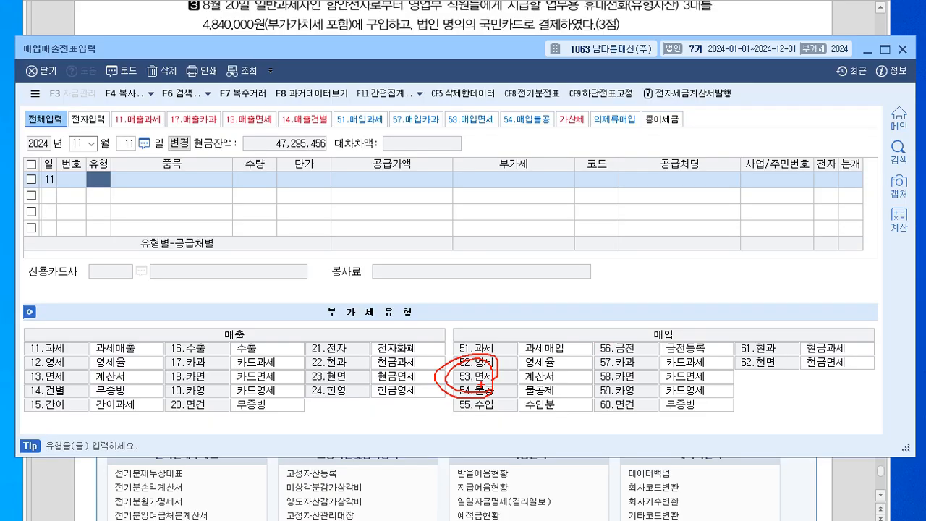
pyautogui.press('Escape')
pyautogui.write('53')
pyautogui.press('Return')
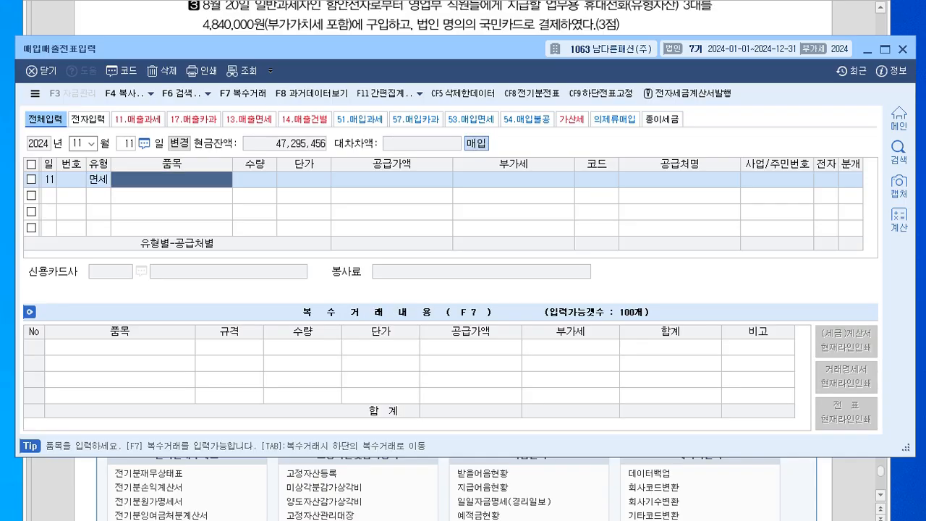
pyautogui.write('교육')
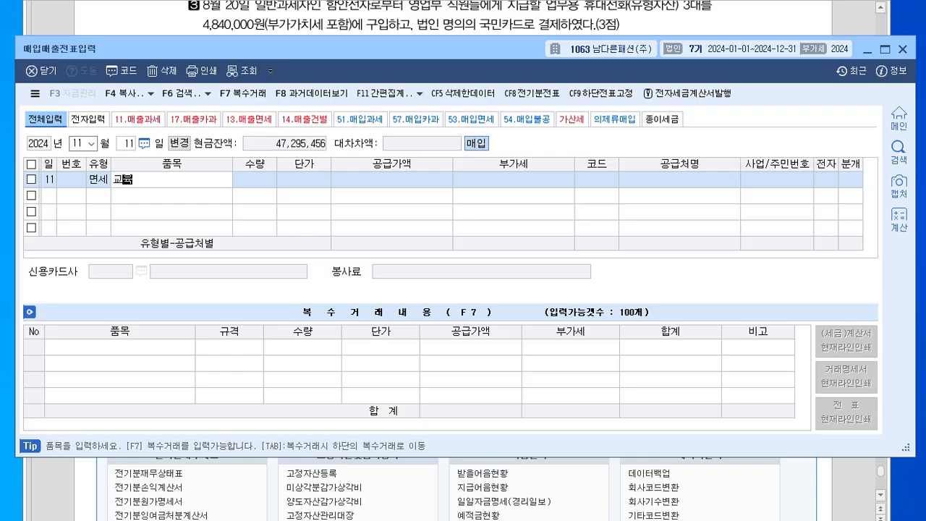
pyautogui.press('Return')
pyautogui.press('Return')
pyautogui.press('Return')
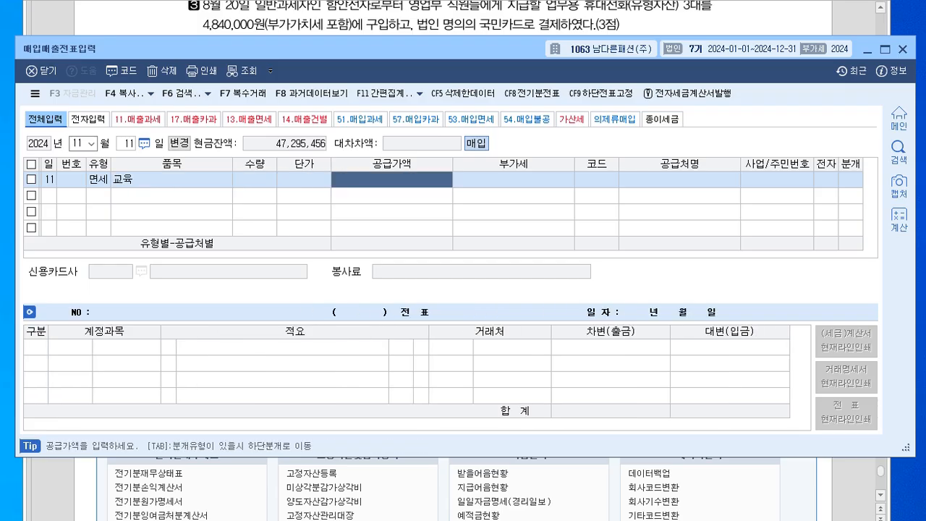
pyautogui.write('5000000')
pyautogui.press('Return')
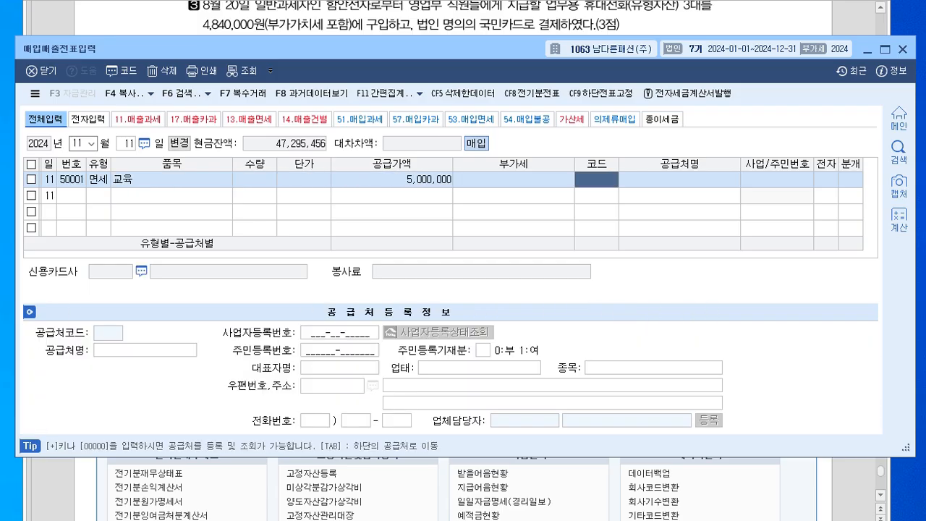
# Step: Assign (주)더람 as the 공급처 of the 교육 purchase and set 전자 to 1 여
pyautogui.write('더람')
pyautogui.press('Return')
pyautogui.press('Return')
pyautogui.press('Return')
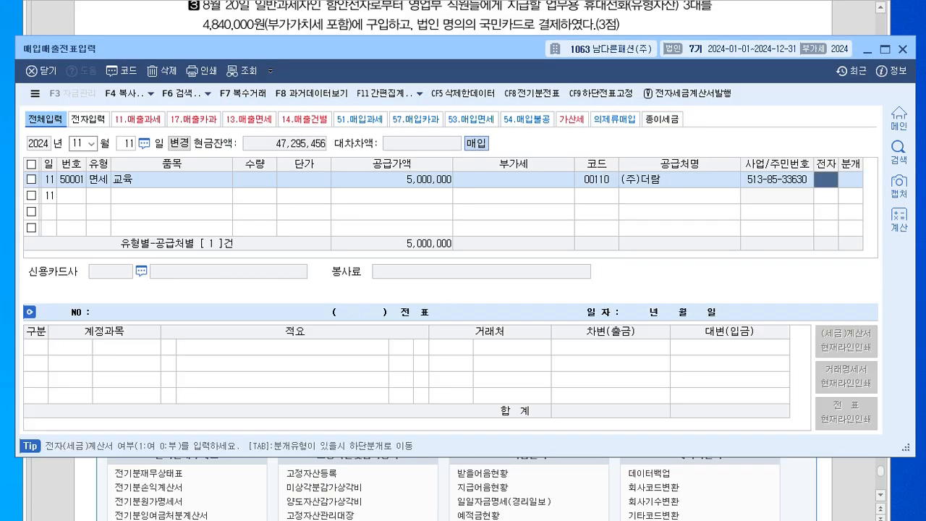
pyautogui.write('1')
pyautogui.press('Return')
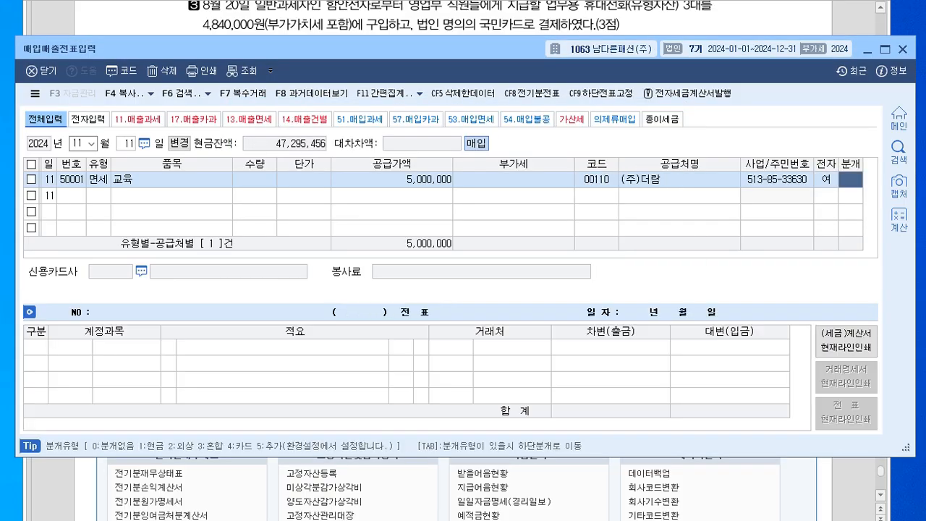
# Step: Set the 교육 purchase's 분개 type to 3 혼합 and change its 차변 account to 0825 교육훈련비
pyautogui.moveTo(326, 50); pyautogui.dragTo(316, 145)
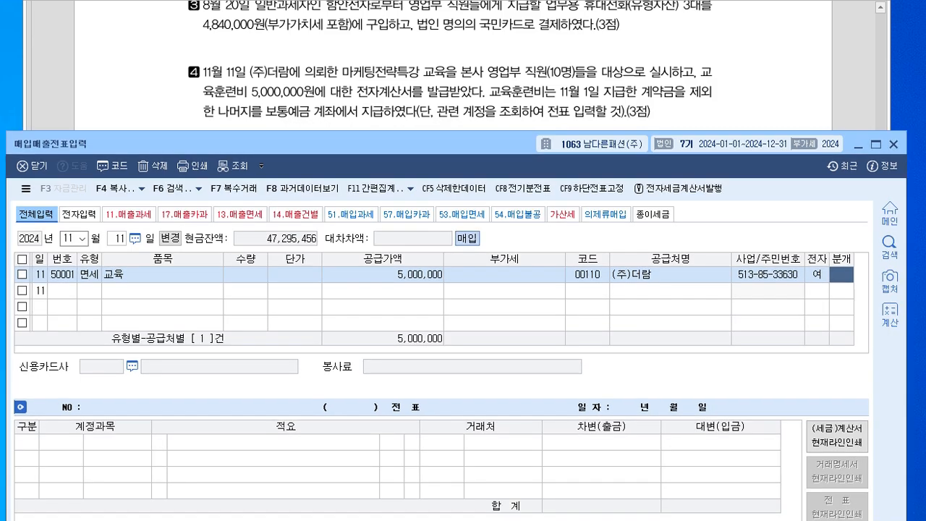
pyautogui.write('3')
pyautogui.press('Return')
pyautogui.press('Return')
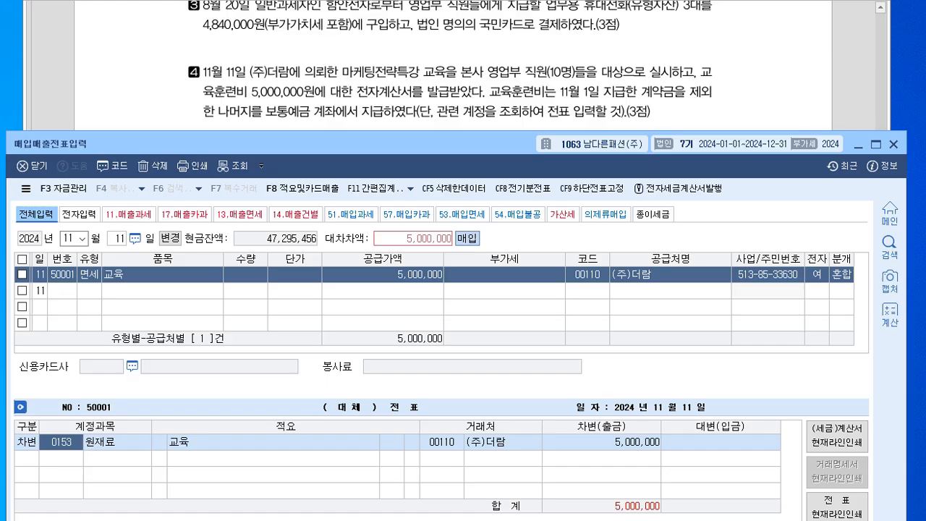
pyautogui.write('0825')
pyautogui.press('Return')
pyautogui.press('Return')
# Step: Add a 대변 line for 0131 선급금 with the amount 1,000,000
pyautogui.write('4')
pyautogui.press('Return')
pyautogui.write('0131')
pyautogui.press('Return')
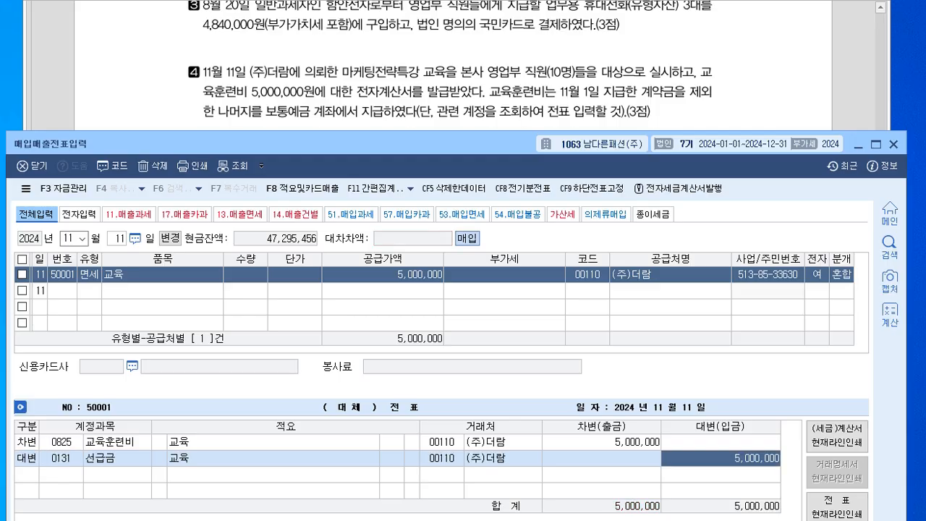
pyautogui.write('1')
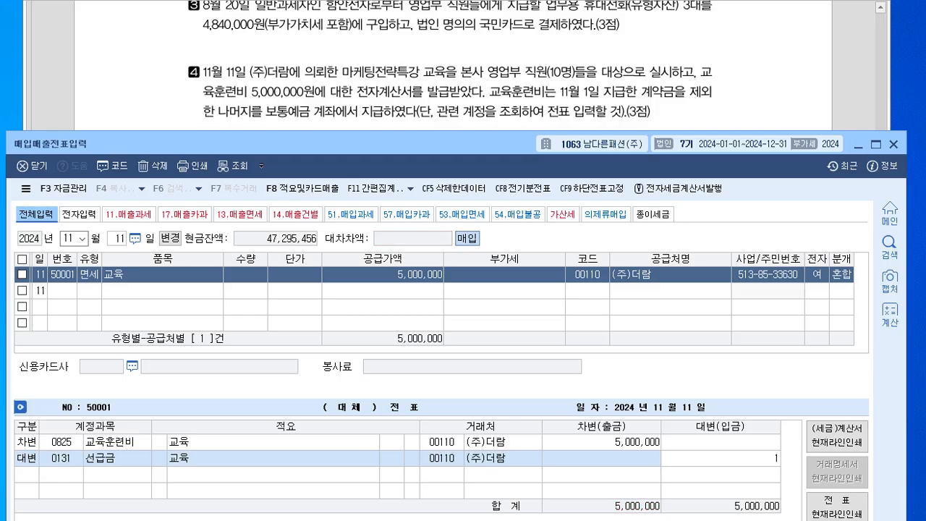
pyautogui.write(',000,000')
pyautogui.press('Return')
# Step: Add a 대변 line for 0103 보통예금 covering the remaining 4,000,000
pyautogui.write('4')
pyautogui.press('Return')
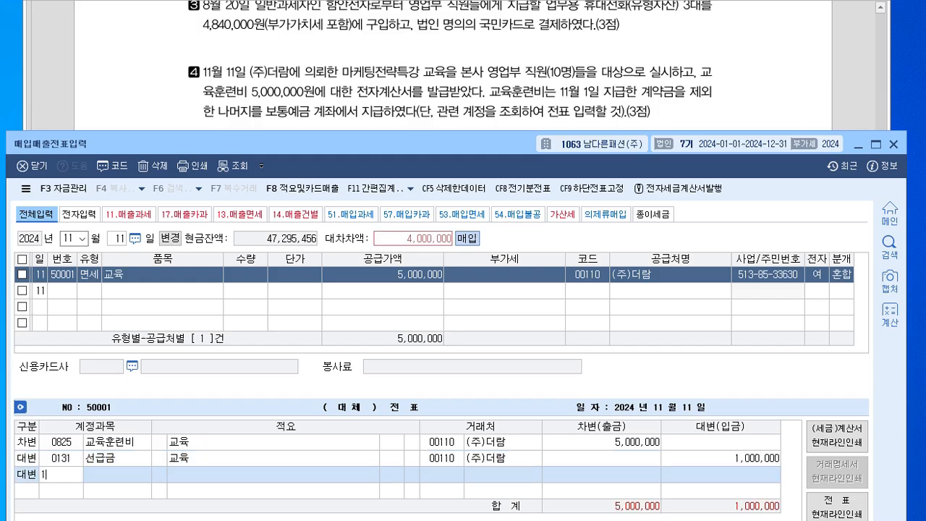
pyautogui.write('0103')
pyautogui.press('Return')
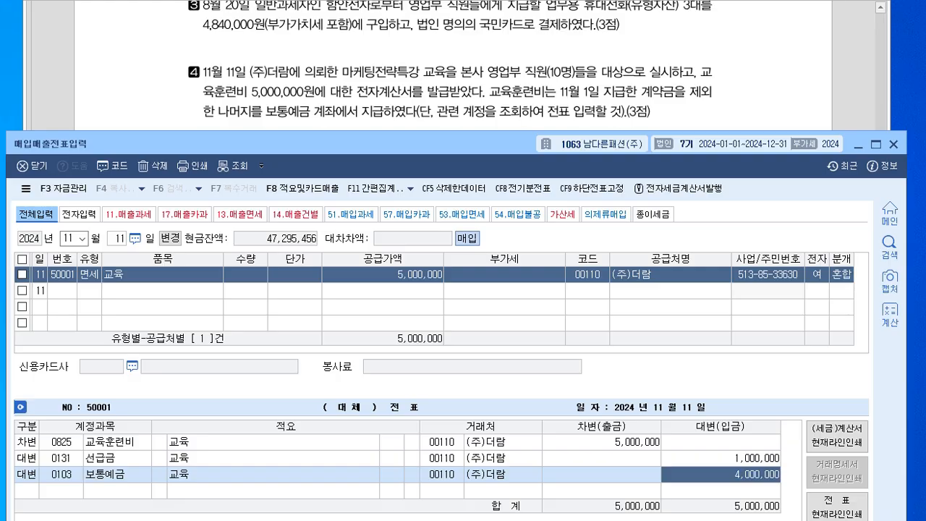
# Step: Find the next transaction in the exam document and set the voucher date to 11월 26일
pyautogui.hotkey('alt', 'Tab')
pyautogui.scroll(-3, 453, 261)
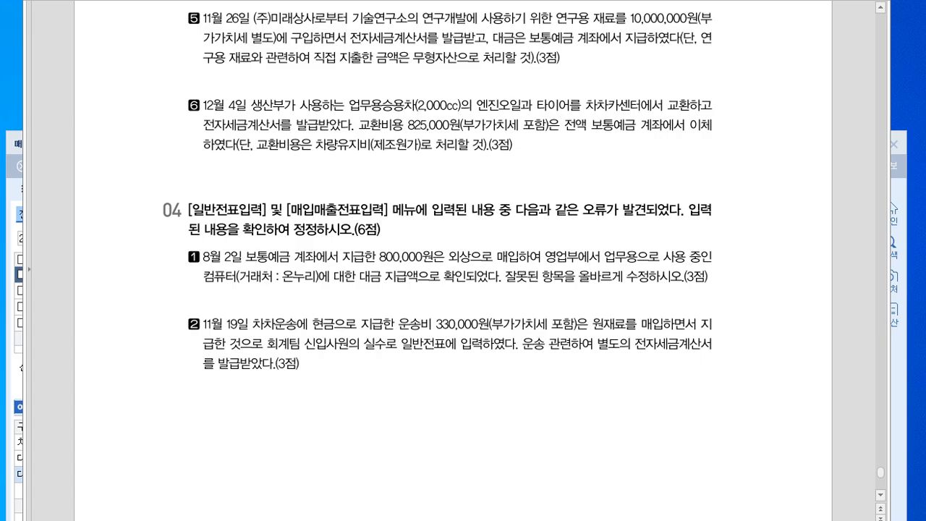
pyautogui.hotkey('alt', 'Tab')
pyautogui.press('Escape')
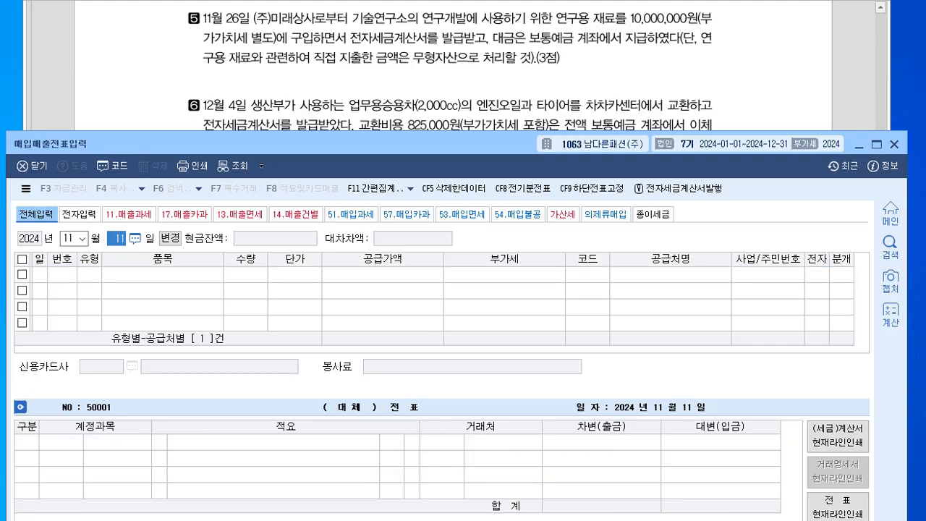
pyautogui.write('26')
pyautogui.press('Return')
pyautogui.press('Return')
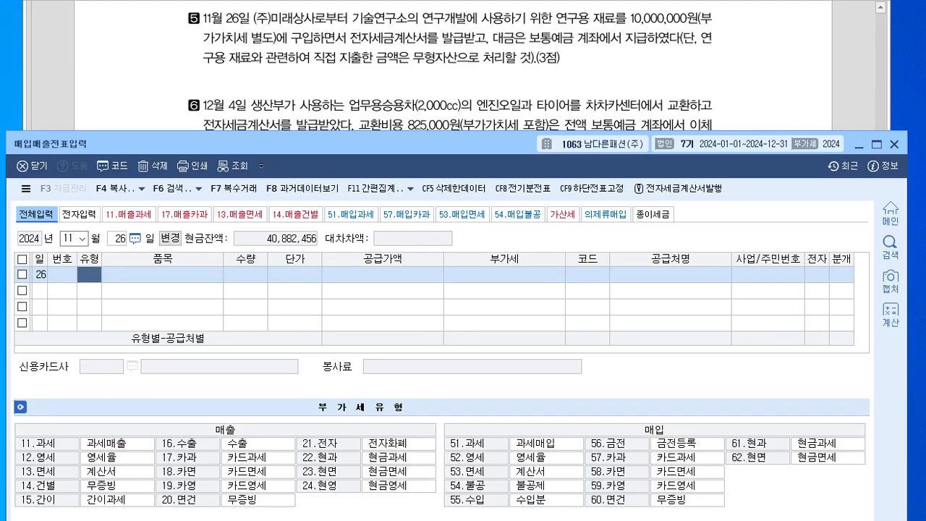
# Step: Review the 11월 26일 연구용 재료 purchase in the exam document for its invoice type, asset treatment and payment method
pyautogui.hotkey('alt', 'Tab')
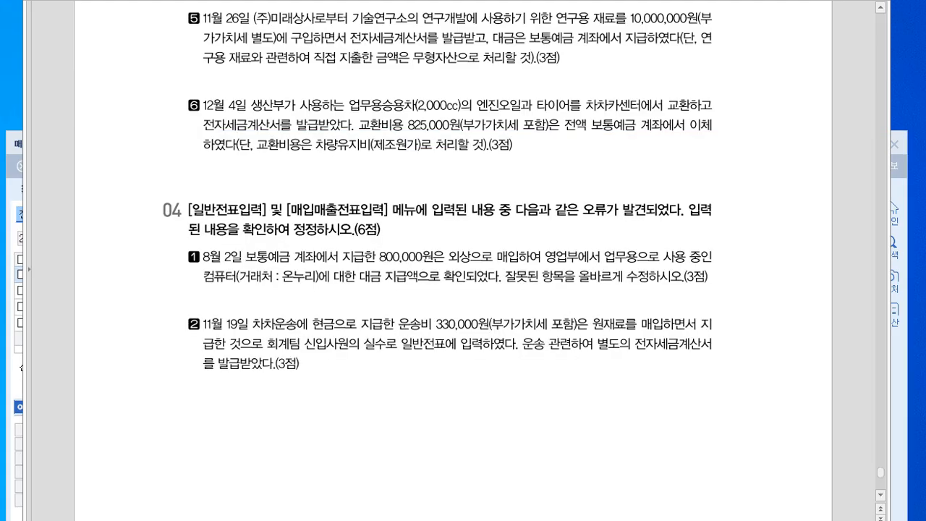
pyautogui.scroll(1, 524, 196)
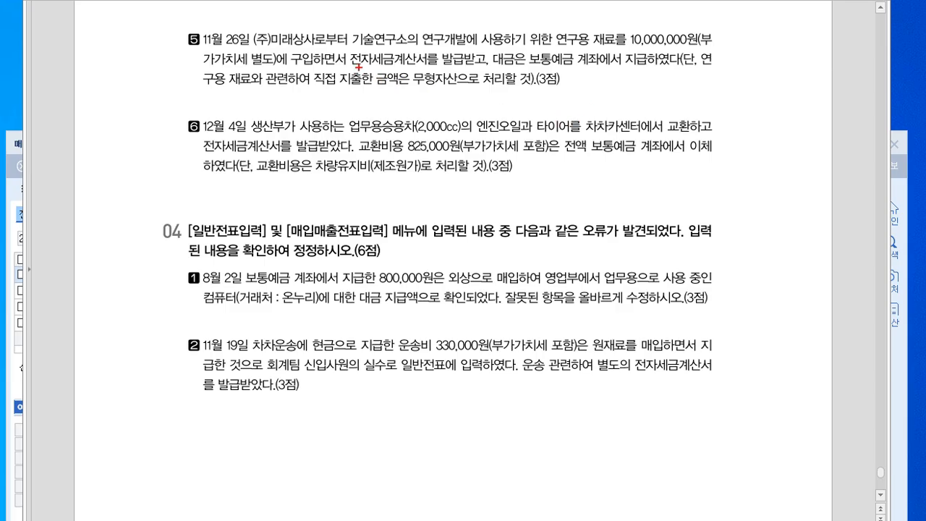
pyautogui.moveTo(353, 66)
pyautogui.mouseDown()
pyautogui.moveTo(470, 70)
pyautogui.moveTo(427, 99)
pyautogui.moveTo(437, 113)
pyautogui.moveTo(468, 118)
pyautogui.mouseUp()
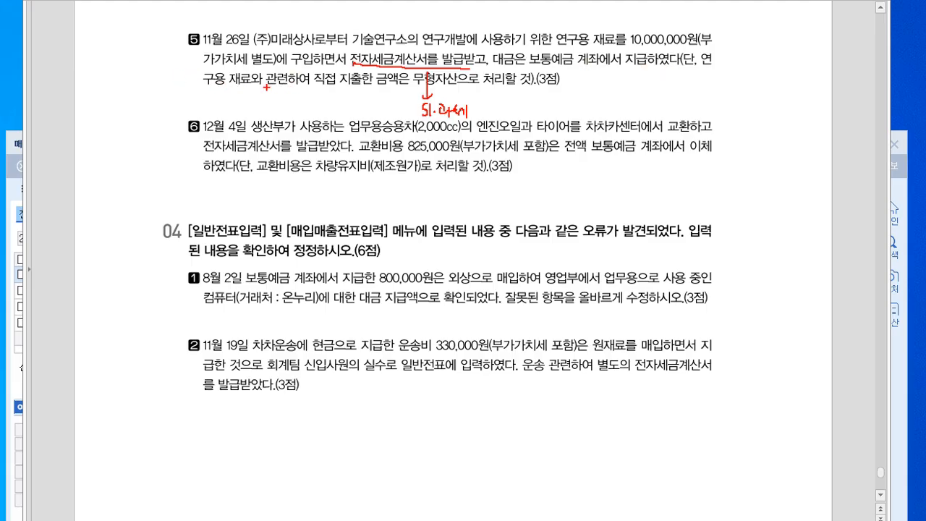
pyautogui.moveTo(418, 88)
pyautogui.mouseDown()
pyautogui.moveTo(471, 87)
pyautogui.moveTo(488, 100)
pyautogui.moveTo(515, 100)
pyautogui.moveTo(522, 85)
pyautogui.moveTo(522, 106)
pyautogui.moveTo(507, 95)
pyautogui.mouseUp()
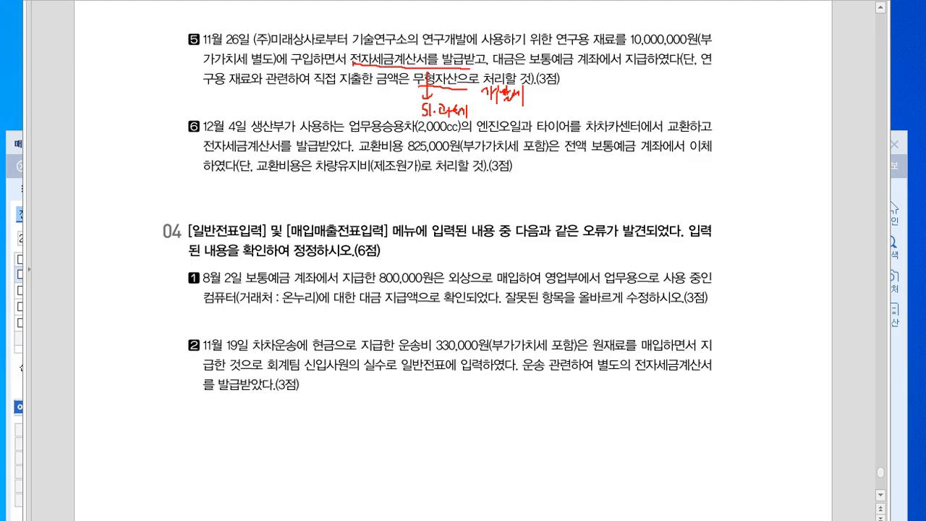
pyautogui.moveTo(554, 67)
pyautogui.mouseDown()
pyautogui.moveTo(578, 68)
pyautogui.moveTo(597, 88)
pyautogui.moveTo(615, 75)
pyautogui.moveTo(638, 84)
pyautogui.mouseUp()
pyautogui.press('Escape')
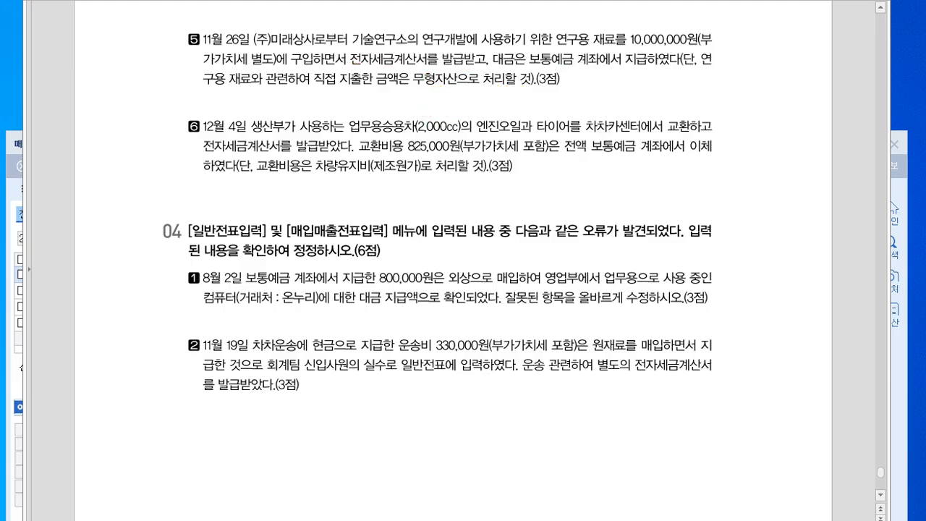
# Step: Start the 11월 26일 entry as type 51.과세 with item 연구용 재료 and a supply value of 10,000,000
pyautogui.hotkey('alt', 'Tab')
pyautogui.moveTo(275, 144); pyautogui.dragTo(283, 102)
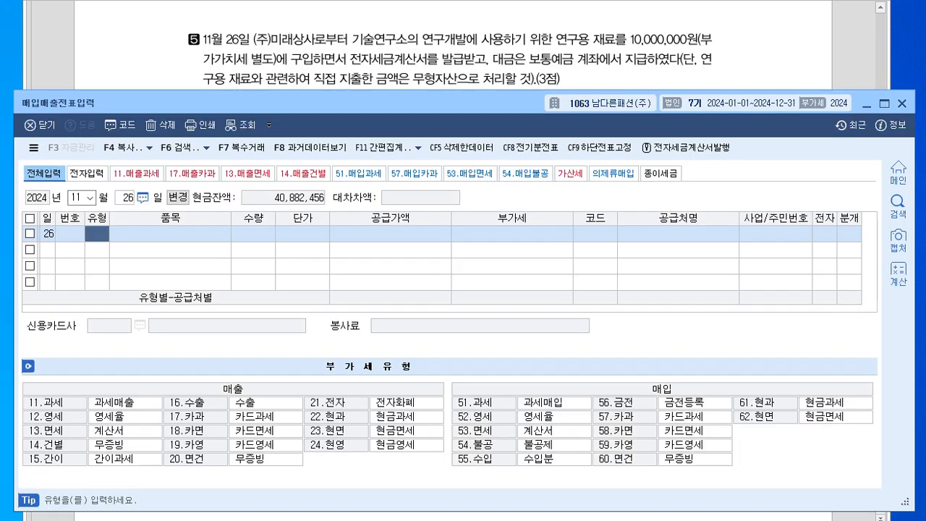
pyautogui.write('51')
pyautogui.press('Return')
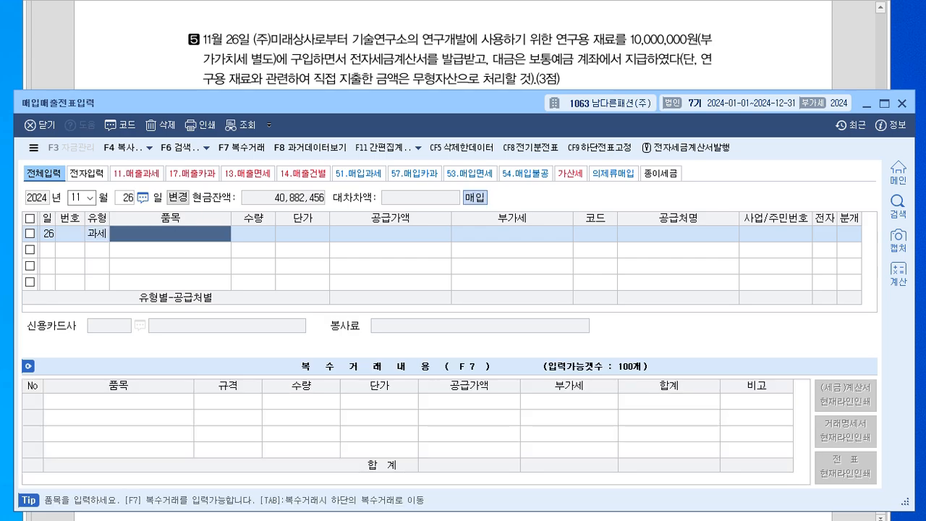
pyautogui.write('연구용 재료')
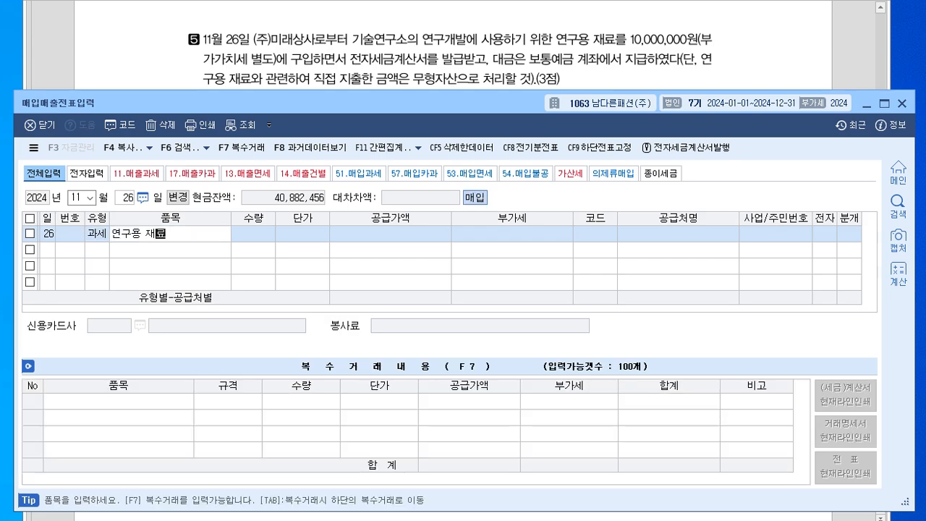
pyautogui.press('Return')
pyautogui.write('10000000')
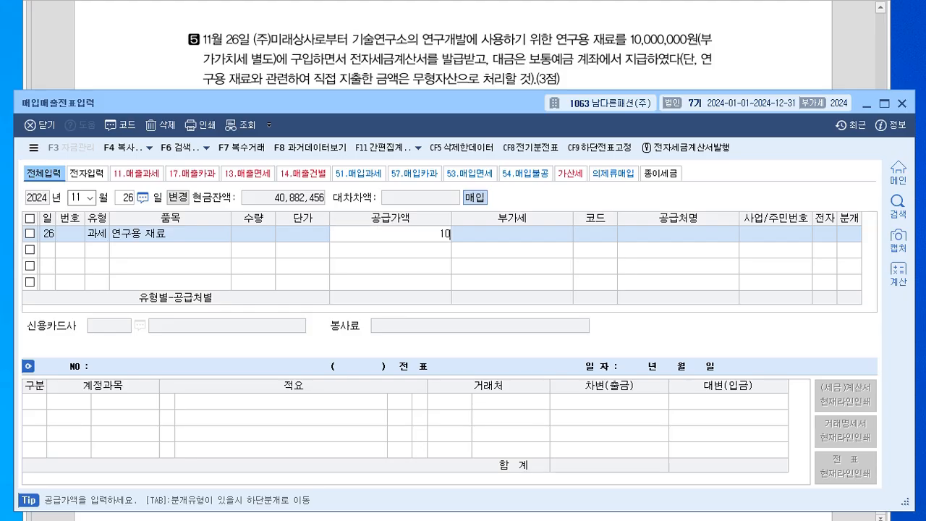
pyautogui.press('Return')
pyautogui.press('Return')
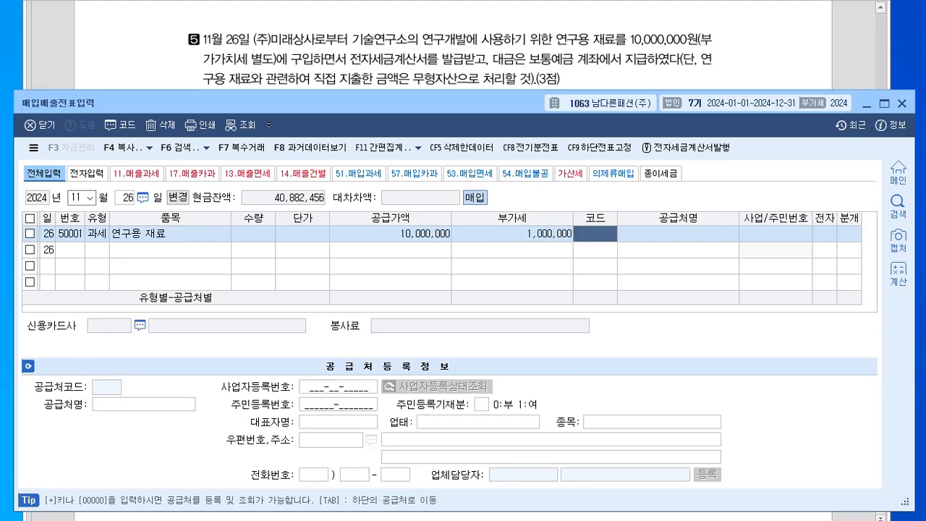
# Step: Set the supplier to (주)미래상사 and mark the purchase as an electronic tax invoice (전자: 여)
pyautogui.write('미래')
pyautogui.press('Return')
pyautogui.press('Return')
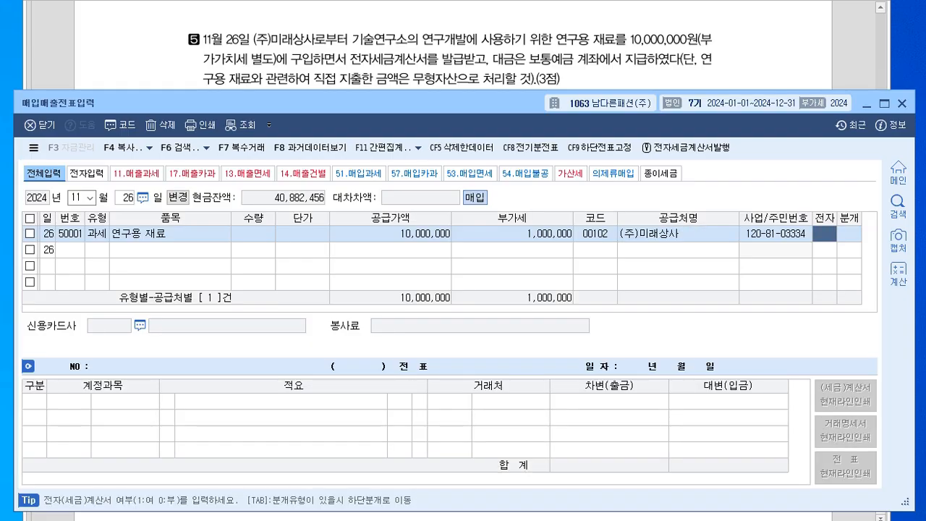
pyautogui.write('1')
pyautogui.press('Return')
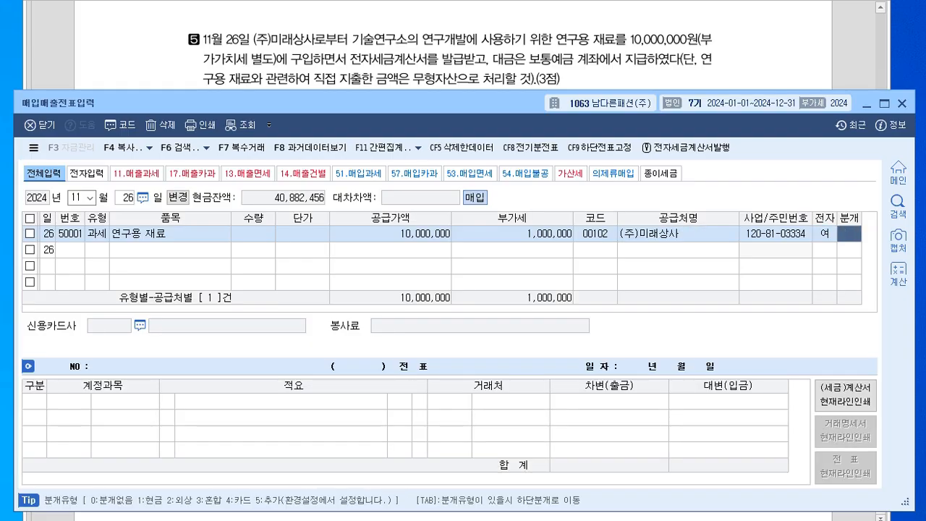
# Step: Set the journal type to 혼합 and the purchase's 차변 account to 0226 개발비
pyautogui.write('3')
pyautogui.press('Return')
pyautogui.write('226')
pyautogui.press('Return')
pyautogui.press('Return')
# Step: Add a 대변 line for 0103 보통예금 covering the full 11,000,000
pyautogui.write('4')
pyautogui.press('Return')
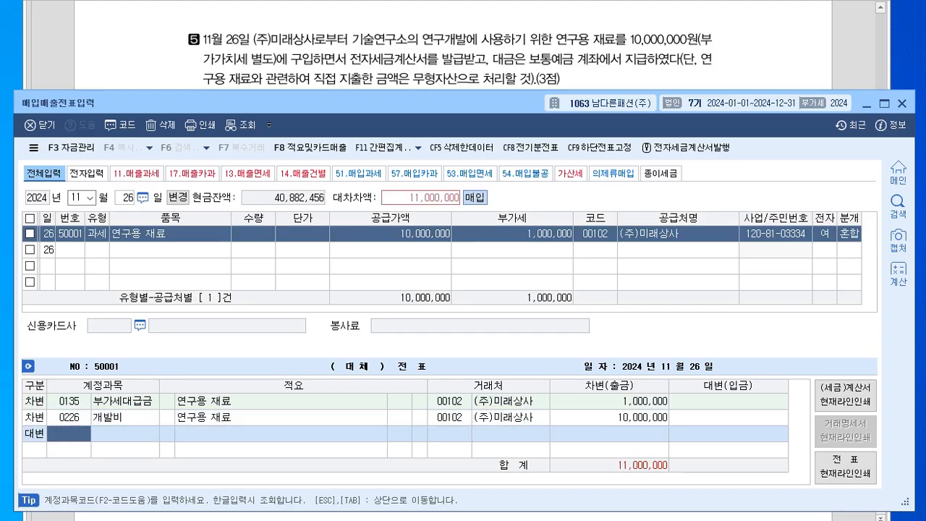
pyautogui.hotkey('alt', 'Tab')
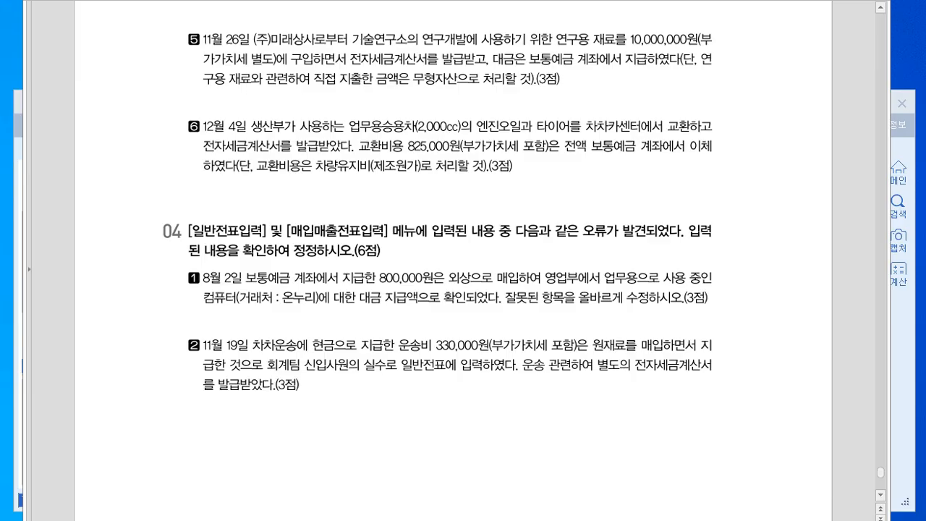
pyautogui.hotkey('alt', 'Tab')
pyautogui.write('1')
pyautogui.press('Return')
pyautogui.press('Escape')
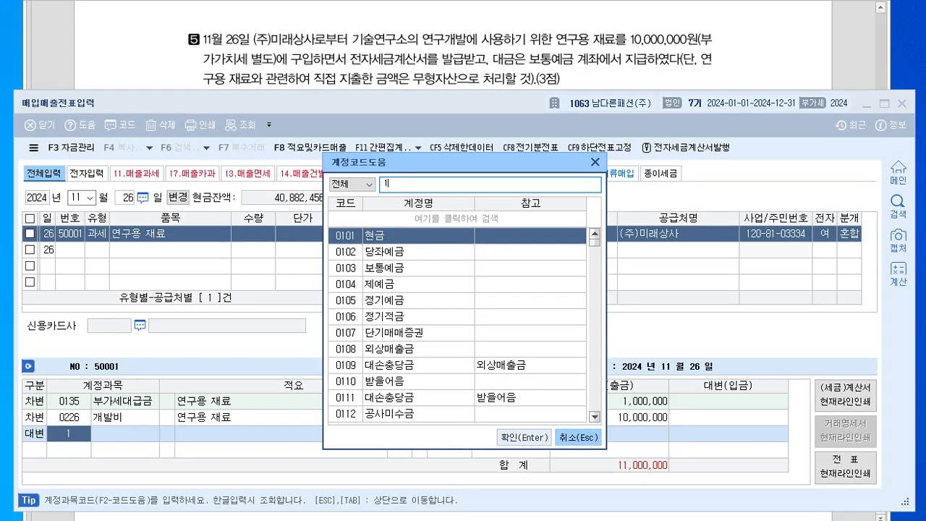
pyautogui.write('103')
pyautogui.press('Return')
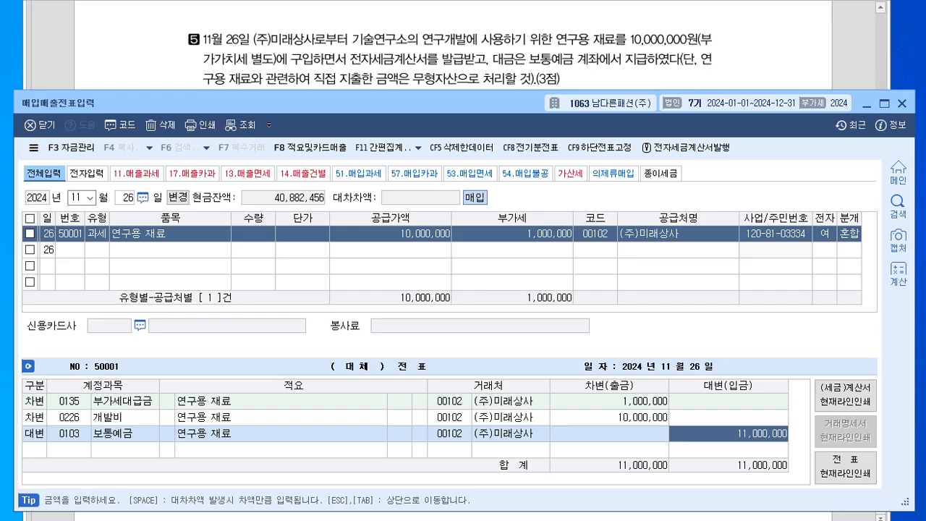
# Step: Finish the 연구용 재료 voucher and set the voucher date to 12월 4일
pyautogui.press('Escape')
pyautogui.press('Return')
pyautogui.press('Escape')
pyautogui.press('Escape')
pyautogui.write('12')
pyautogui.press('Return')
pyautogui.write('4')
pyautogui.press('Return')
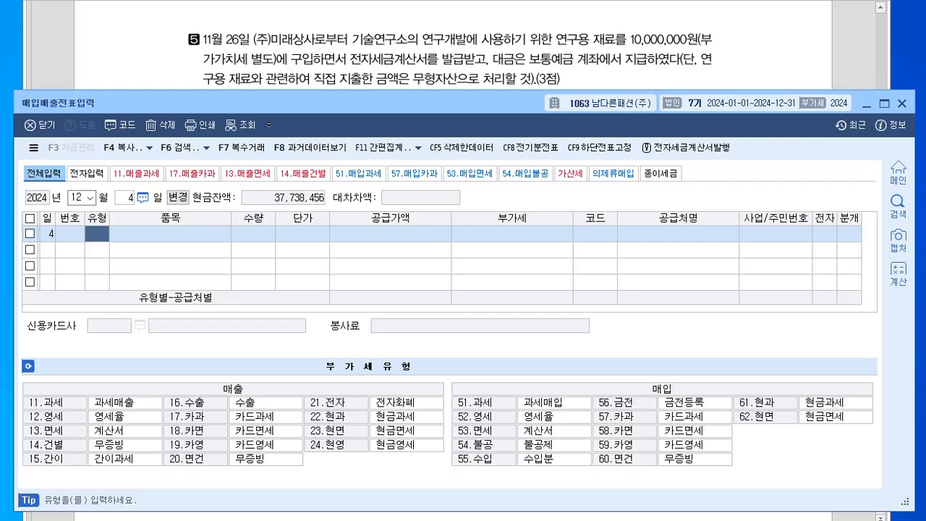
# Step: Check the 12월 4일 vehicle maintenance transaction in the exam document and set its entry type to 54.불공
pyautogui.hotkey('alt', 'Tab')
pyautogui.scroll(-2, 453, 261)
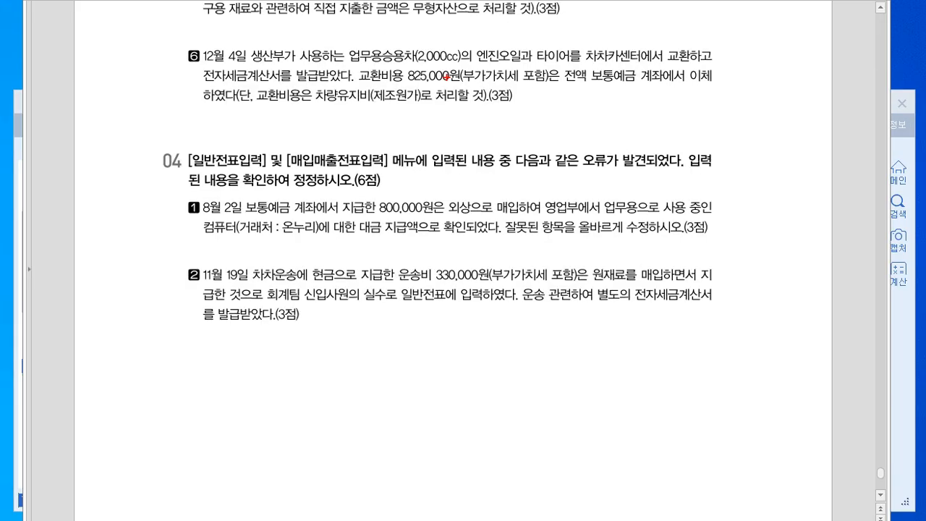
pyautogui.moveTo(201, 79)
pyautogui.mouseDown()
pyautogui.moveTo(280, 80)
pyautogui.moveTo(275, 97)
pyautogui.moveTo(290, 88)
pyautogui.moveTo(289, 103)
pyautogui.moveTo(298, 87)
pyautogui.moveTo(319, 94)
pyautogui.moveTo(329, 129)
pyautogui.moveTo(297, 136)
pyautogui.mouseUp()
pyautogui.press('Escape')
pyautogui.hotkey('alt', 'Tab')
pyautogui.moveTo(371, 103); pyautogui.dragTo(379, 131)
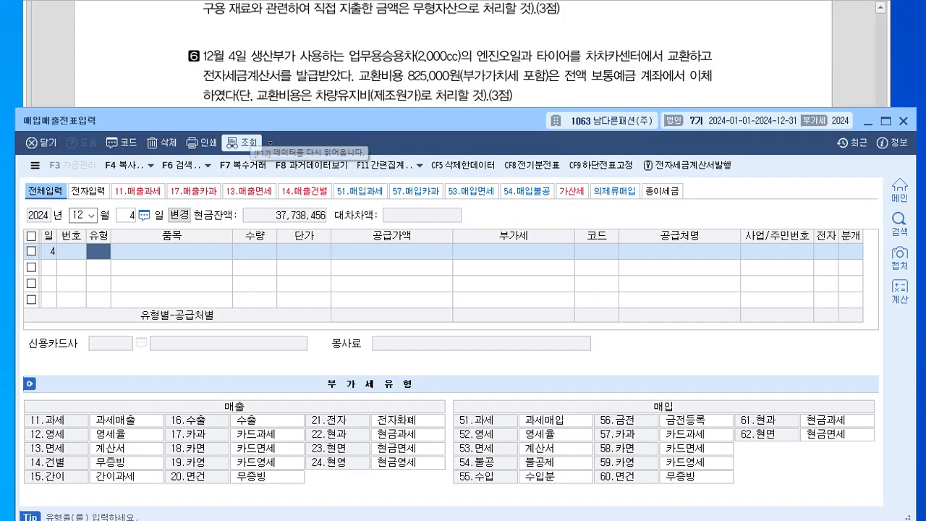
pyautogui.write('54')
pyautogui.press('Return')
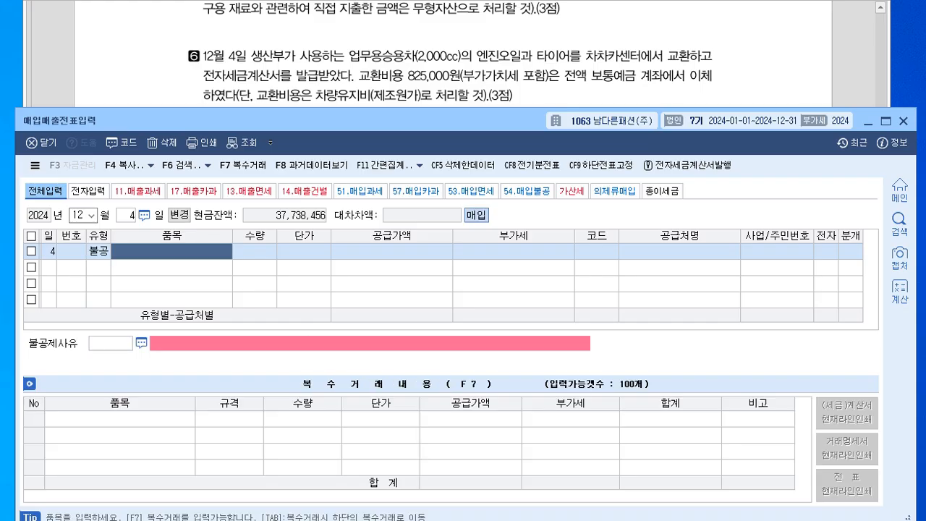
# Step: Enter 타이어교환비 as the item name of the 12월 4일 entry, leaving quantity and unit price blank
pyautogui.write('타이어교환')
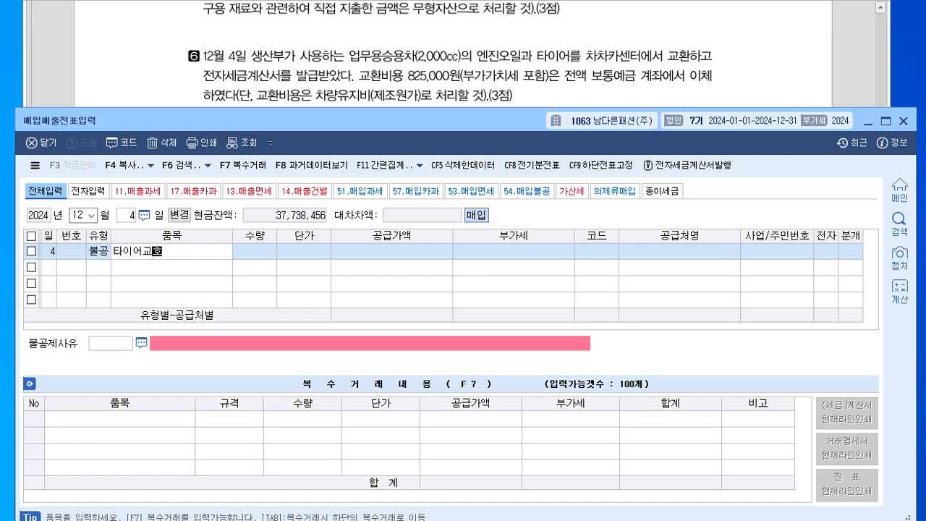
pyautogui.press('BackSpace')
pyautogui.press('BackSpace')
pyautogui.press('BackSpace')
pyautogui.write('교환')
pyautogui.press('Home')
pyautogui.press('End')
pyautogui.write('ㅂㅣ')
pyautogui.press('Return')
pyautogui.press('Left')
pyautogui.press('Left')
pyautogui.press('Right')
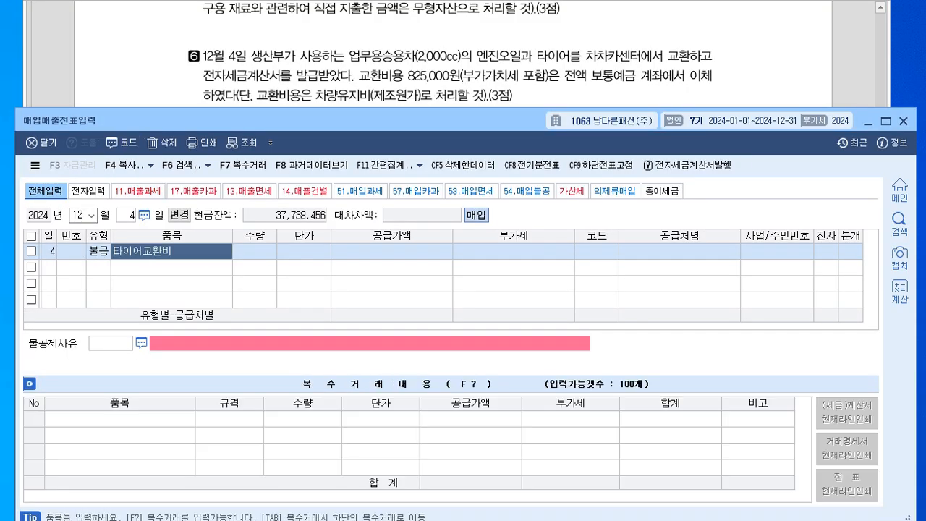
pyautogui.press('Return')
pyautogui.press('Return')
pyautogui.press('Return')
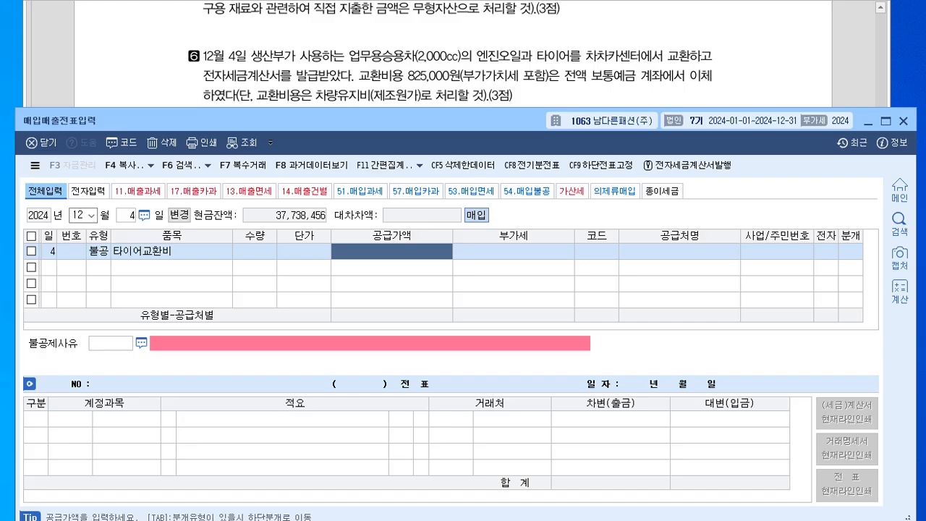
# Step: Enter a supply value of 750,000 with supplier 차차카센터 and mark the invoice as electronic (전자: 여)
pyautogui.write('7500000')
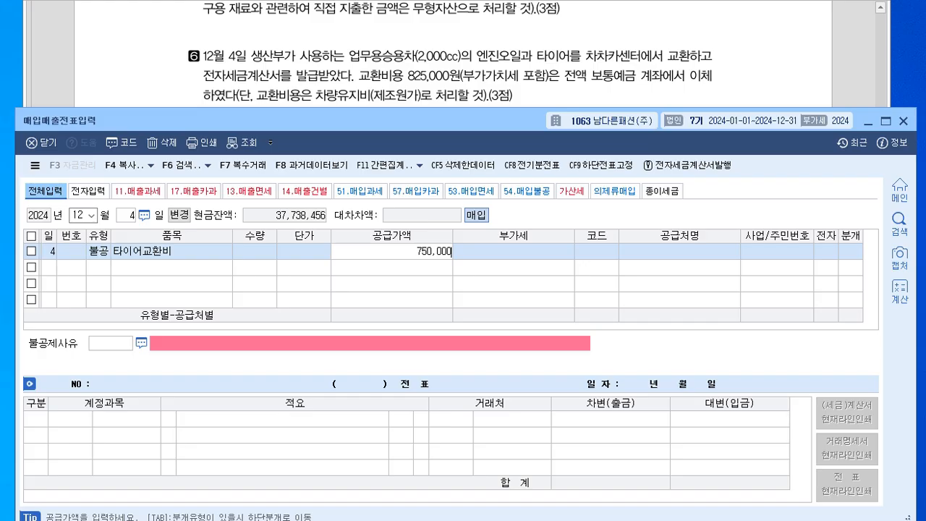
pyautogui.press('Return')
pyautogui.press('Return')
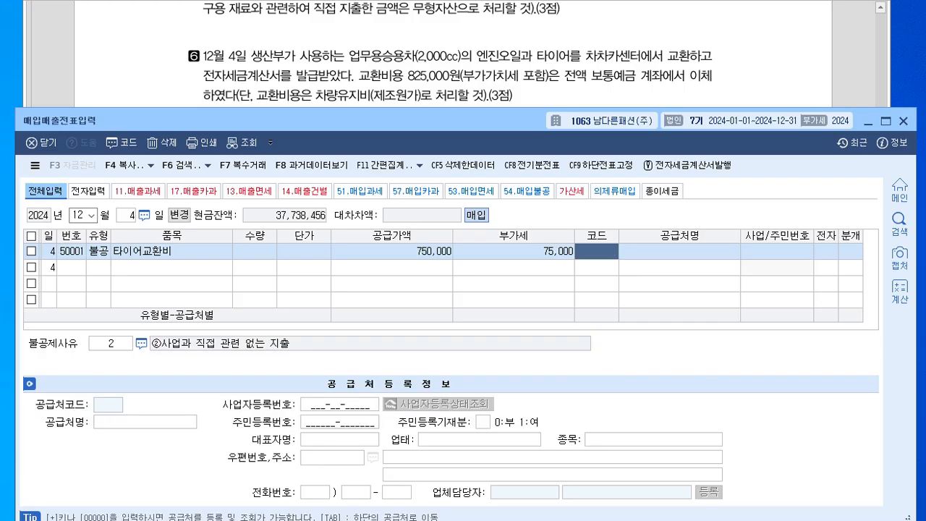
pyautogui.write('차차')
pyautogui.press('Return')
pyautogui.press('Return')
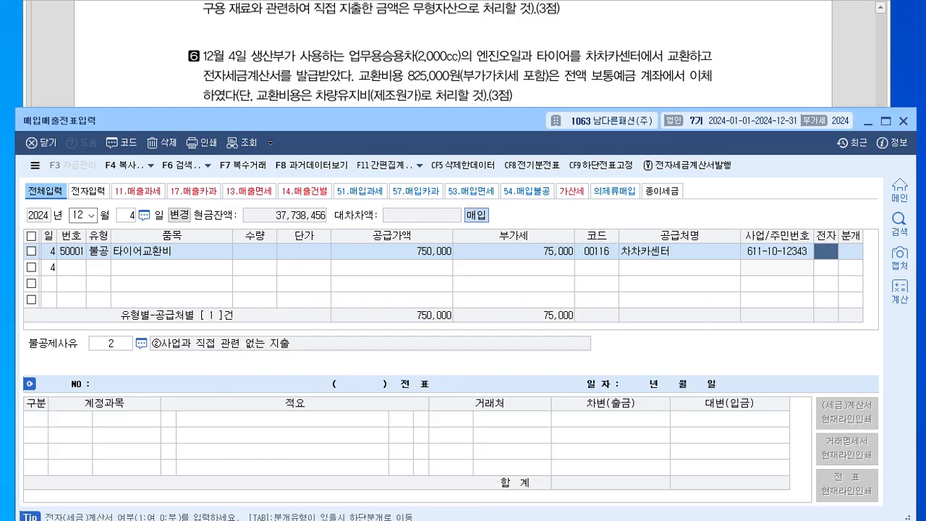
pyautogui.write('1')
pyautogui.press('Return')
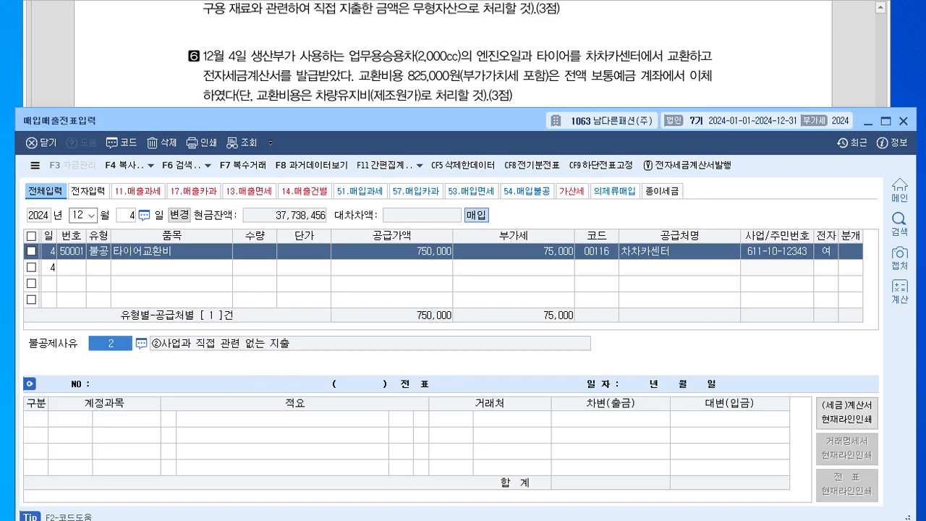
# Step: Set 불공제사유 to ③비영업용 소형승용자동차 구입·유지 및 임차 and the journal type to 혼합
pyautogui.press('F2')
pyautogui.press('Down')
pyautogui.press('Down')
pyautogui.press('Return')
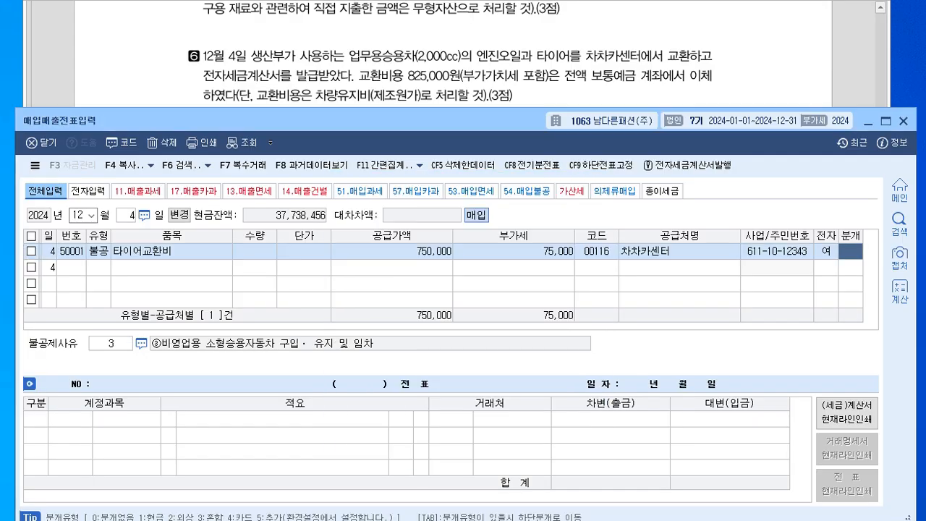
pyautogui.write('3')
pyautogui.press('Return')
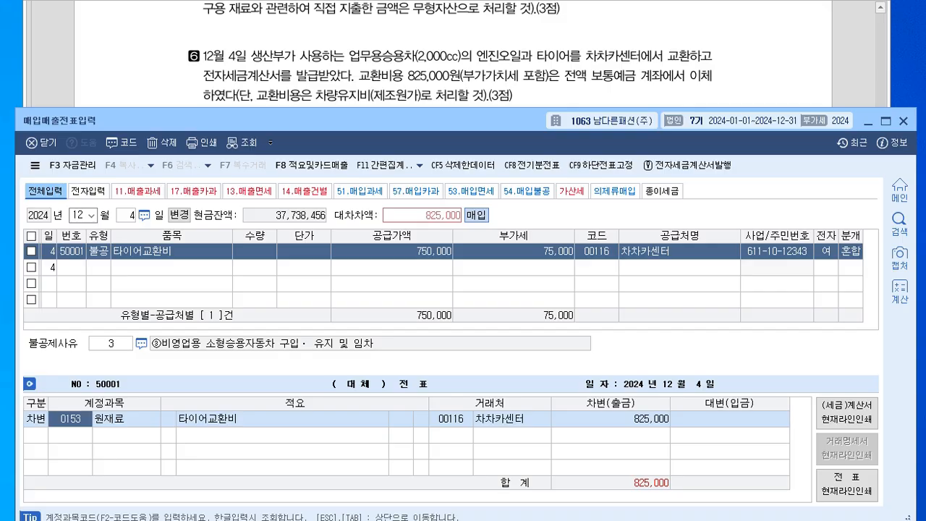
# Step: Set the 차변 account to 0522 차량유지비 and add a 대변 line for 0103 보통예금 of 825,000
pyautogui.write('0522')
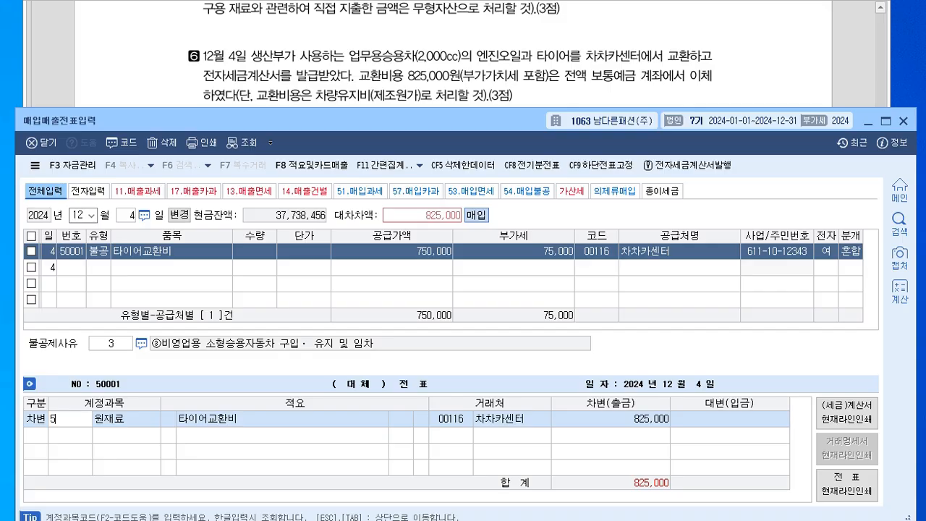
pyautogui.press('Return')
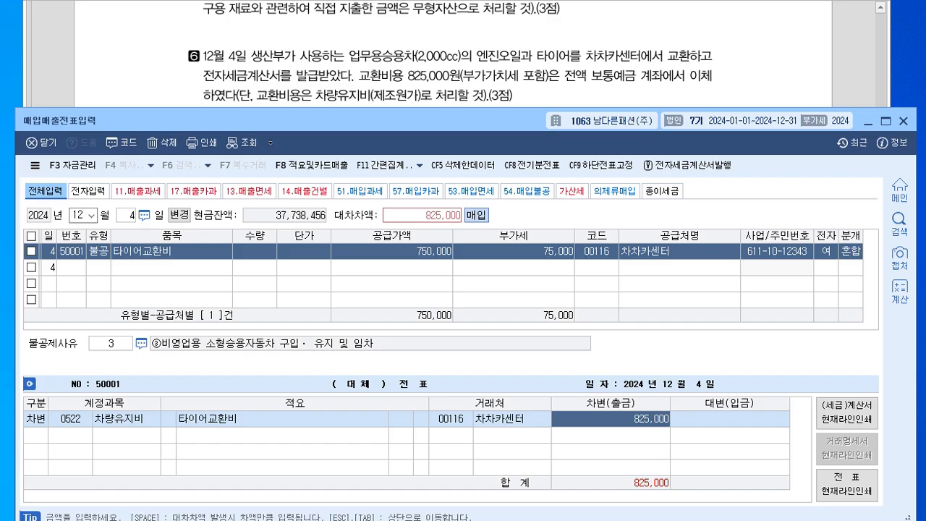
pyautogui.press('Return')
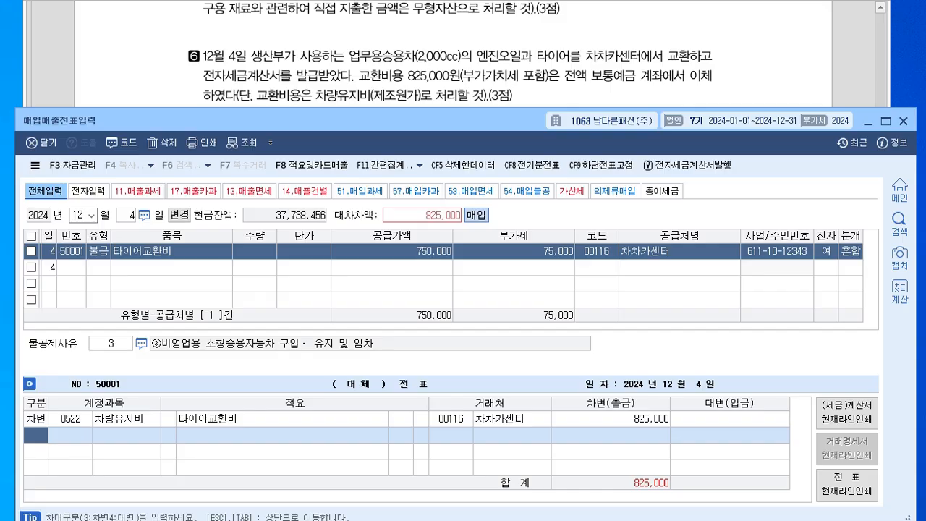
pyautogui.write('4103')
pyautogui.press('Return')
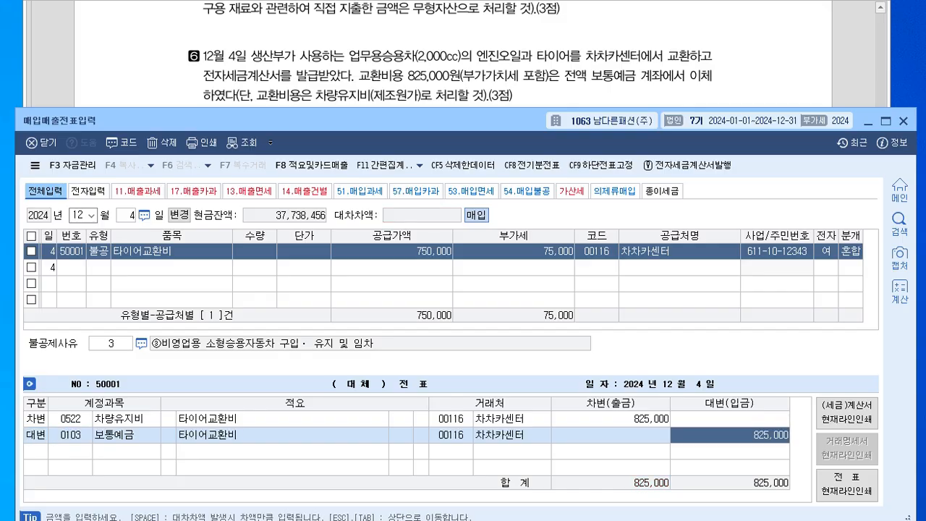
# Step: Find question 04's first correction in the exam document and bring up the 8월 2일 voucher in 일반전표입력
pyautogui.click(608, 76)
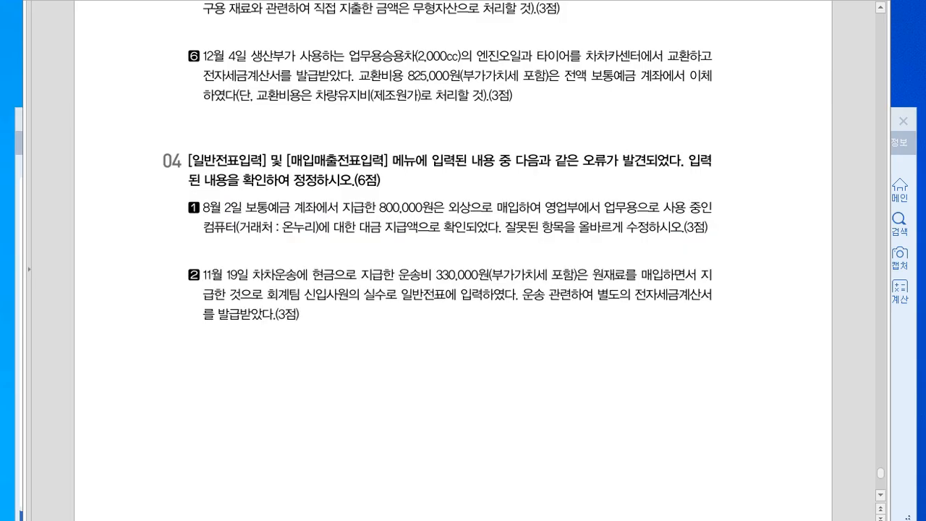
pyautogui.scroll(-2, 463, 261)
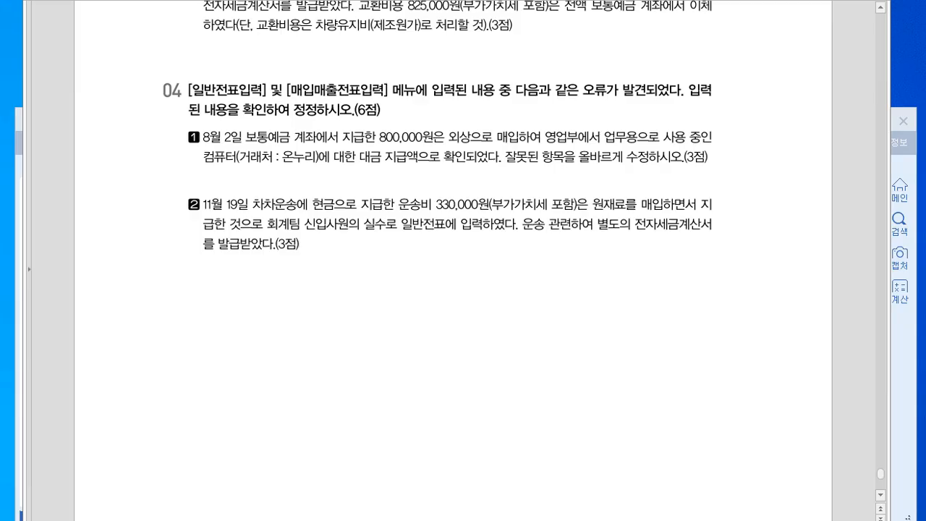
pyautogui.hotkey('alt', 'Tab')
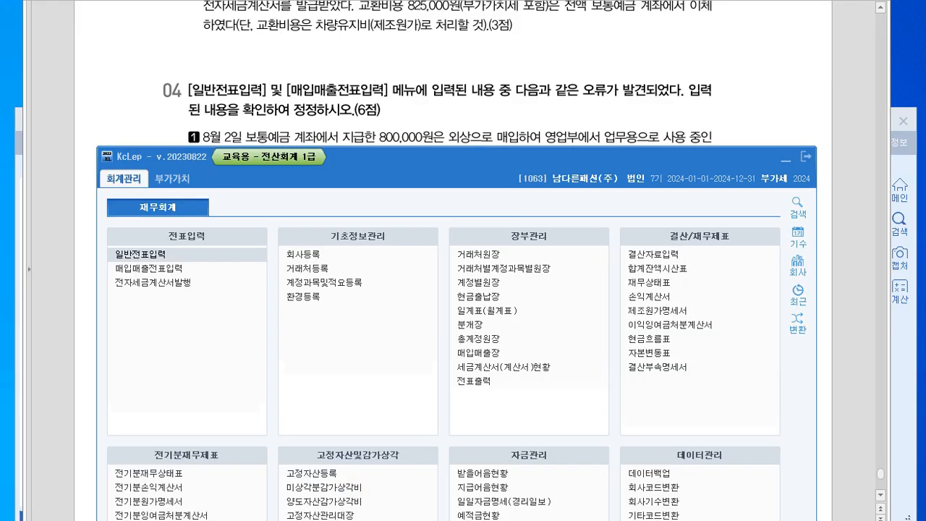
pyautogui.moveTo(434, 157); pyautogui.dragTo(434, 223)
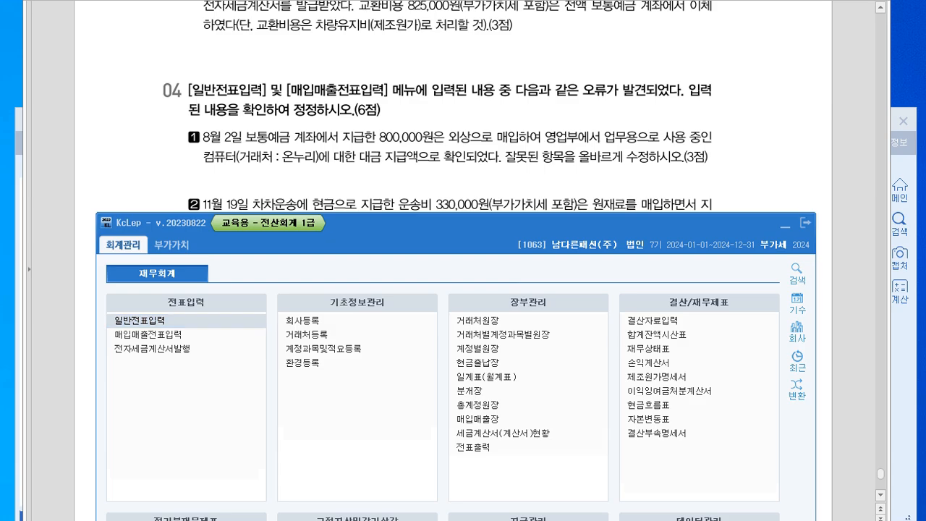
pyautogui.click(139, 321)
pyautogui.write('08')
pyautogui.press('Return')
pyautogui.write('2')
pyautogui.press('Return')
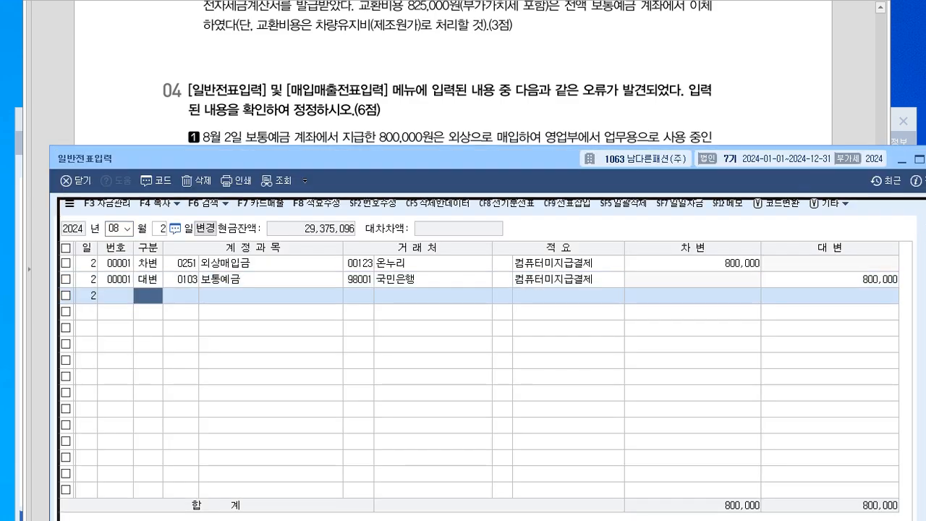
pyautogui.moveTo(434, 158); pyautogui.dragTo(437, 194)
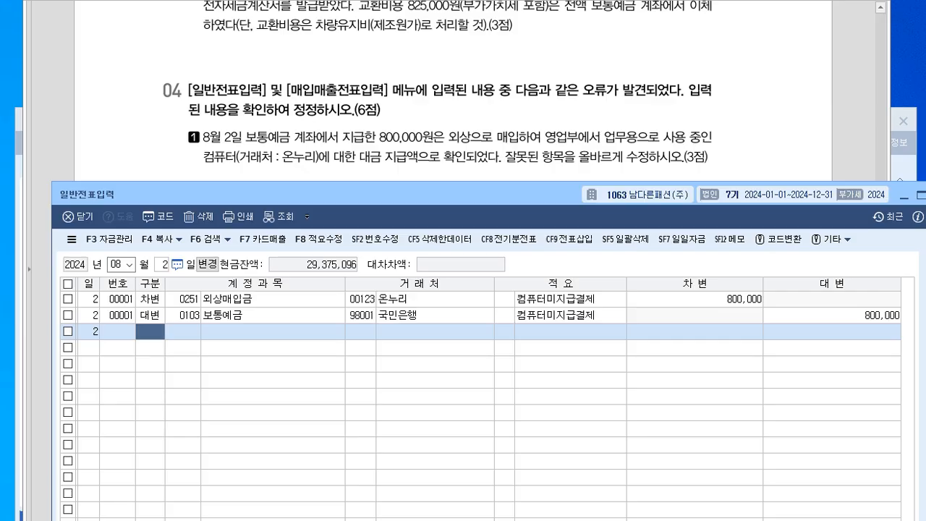
pyautogui.moveTo(217, 194); pyautogui.dragTo(219, 184)
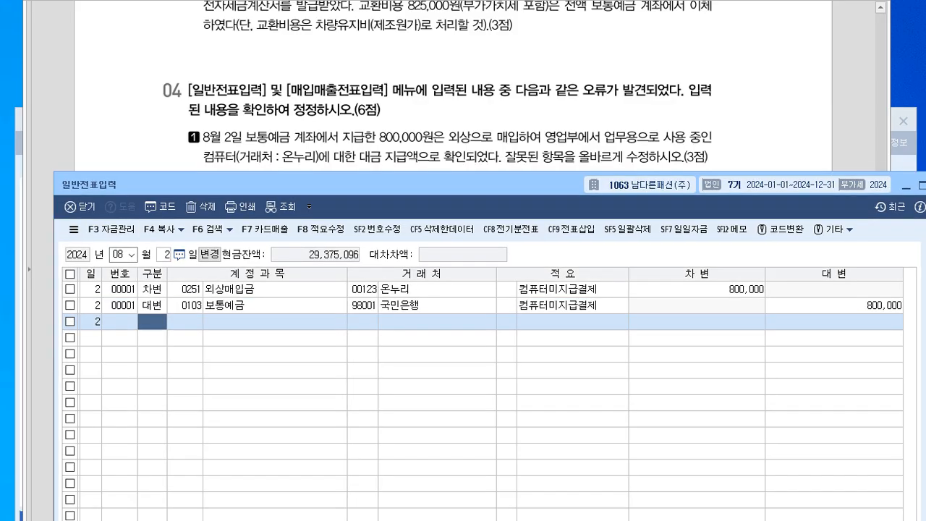
# Step: Change the 차변 account of the 8월 2일 voucher to 0253 미지급금
pyautogui.click(190, 290)
pyautogui.write('253')
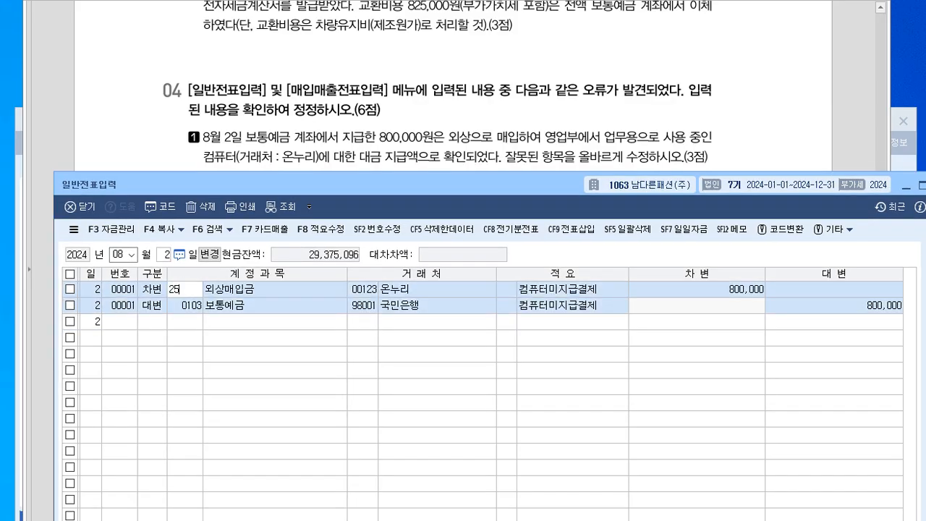
pyautogui.press('Return')
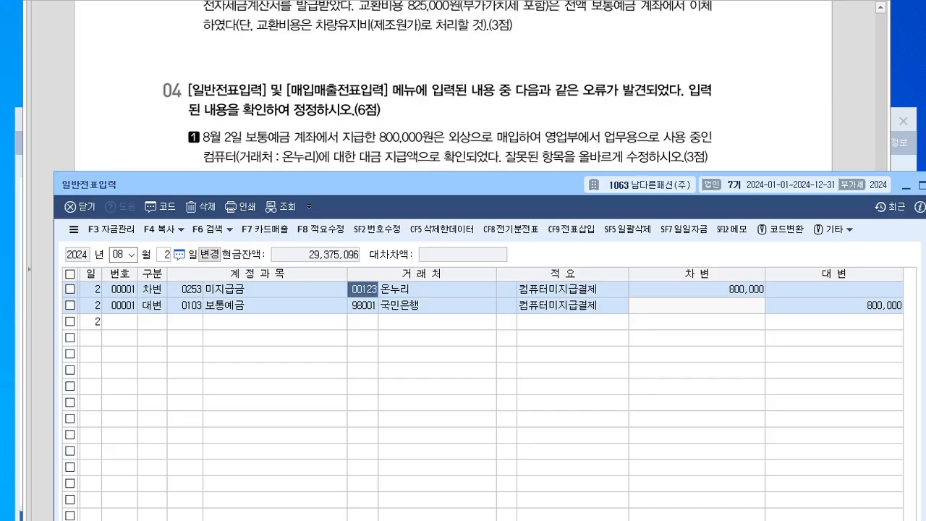
pyautogui.press('Down')
pyautogui.press('Down')
pyautogui.press('Up')
pyautogui.press('Down')
pyautogui.press('Up')
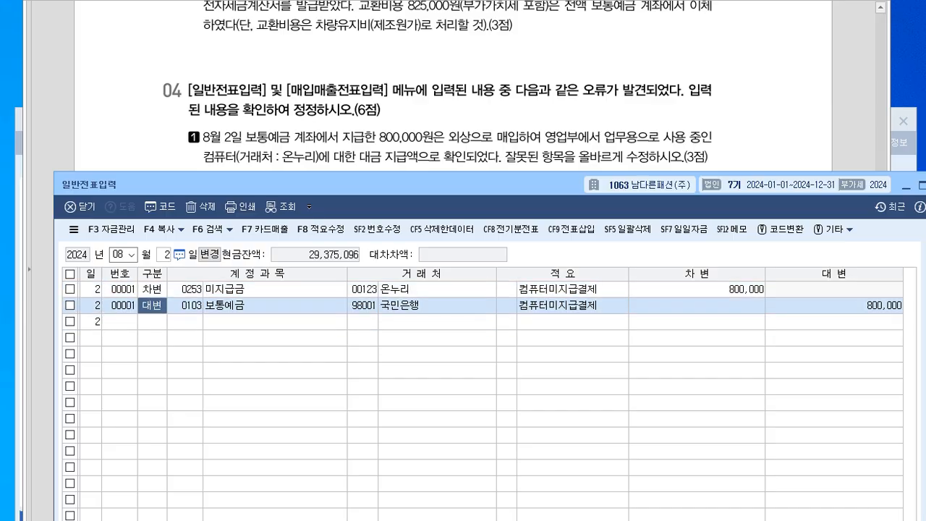
pyautogui.press('Right')
pyautogui.press('Up')
pyautogui.press('Down')
pyautogui.press('Down')
pyautogui.press('Up')
pyautogui.press('Up')
pyautogui.press('Right')
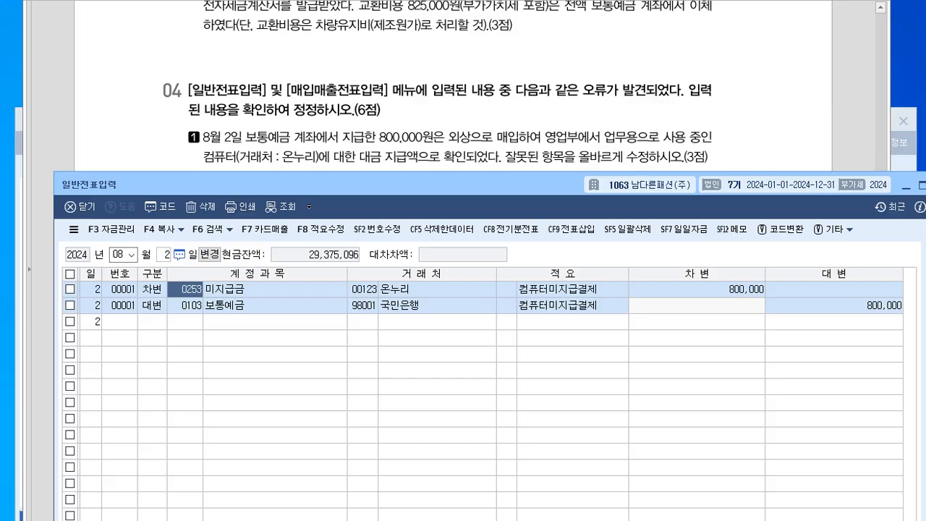
# Step: Bring up the 11월 19일 voucher in 일반전표입력 and delete both of its lines for the 차차운송 freight payment
pyautogui.press('Escape')
pyautogui.scroll(-2, 449, 108)
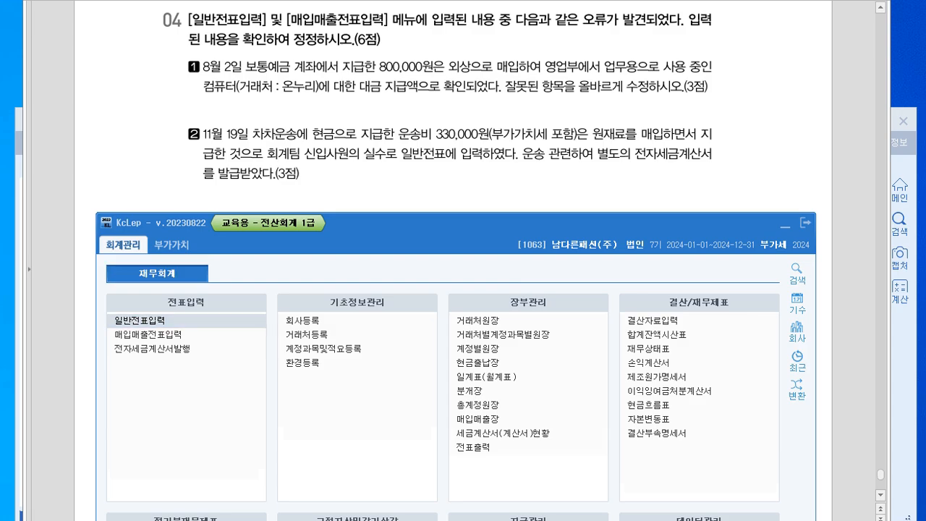
pyautogui.write('1119')
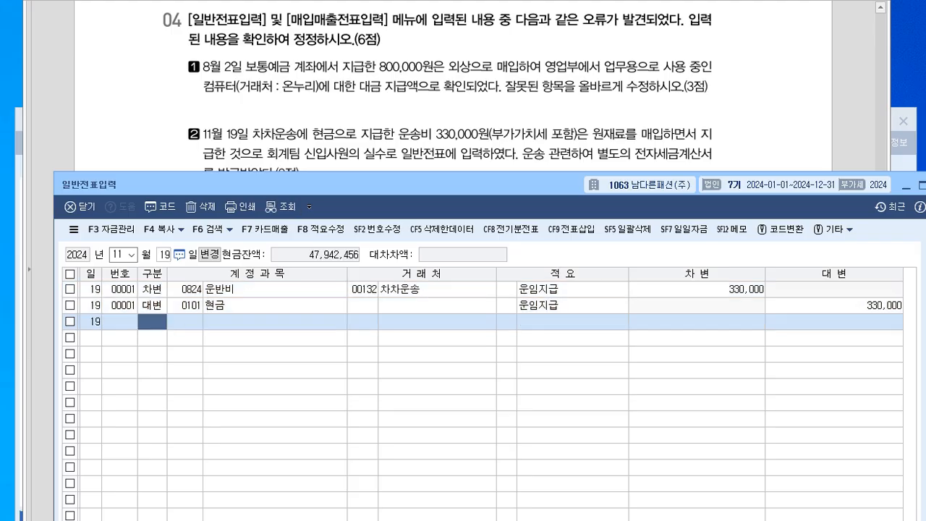
pyautogui.click(71, 290)
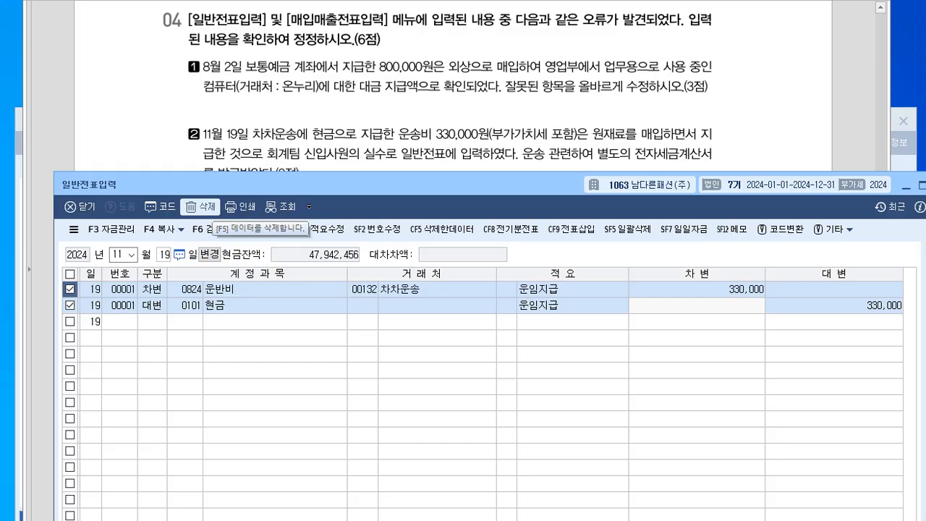
pyautogui.moveTo(318, 185); pyautogui.dragTo(313, 207)
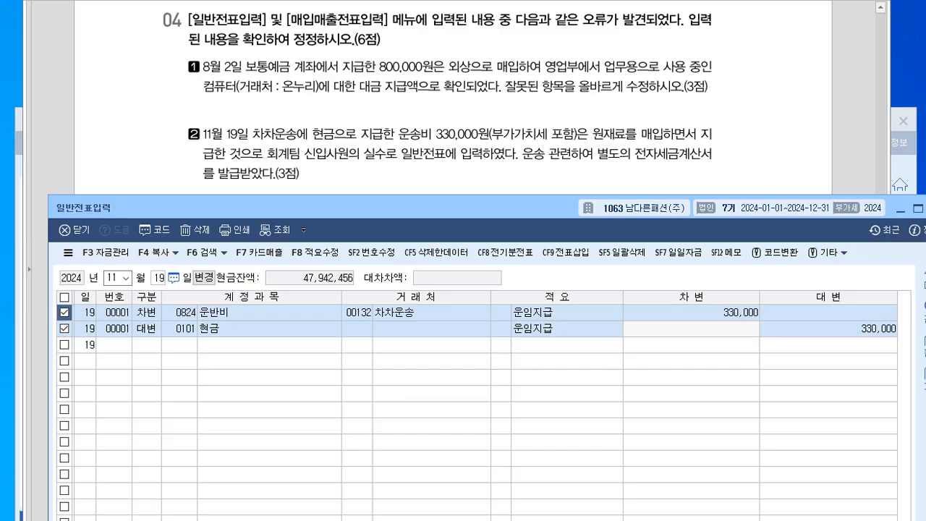
pyautogui.moveTo(354, 209); pyautogui.dragTo(362, 204)
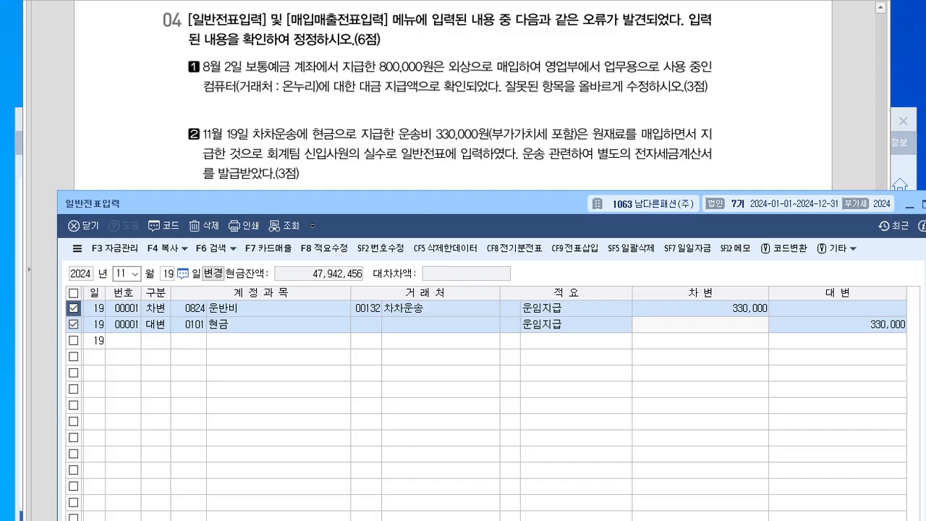
pyautogui.click(206, 226)
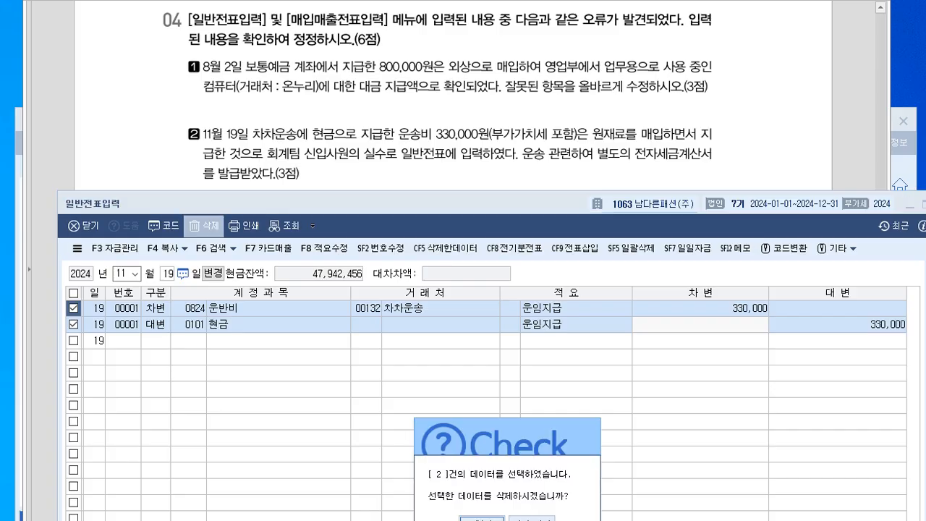
pyautogui.click(482, 518)
pyautogui.press('Escape')
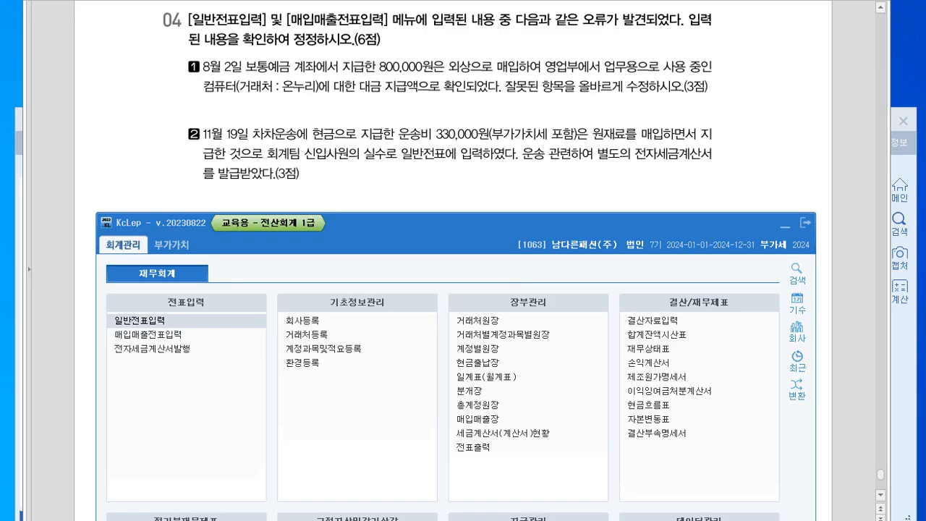
# Step: Start an 11월 19일 entry in 매입매출전표입력 with type 51.과세 and item 운송비
pyautogui.hotkey('alt', 'Tab')
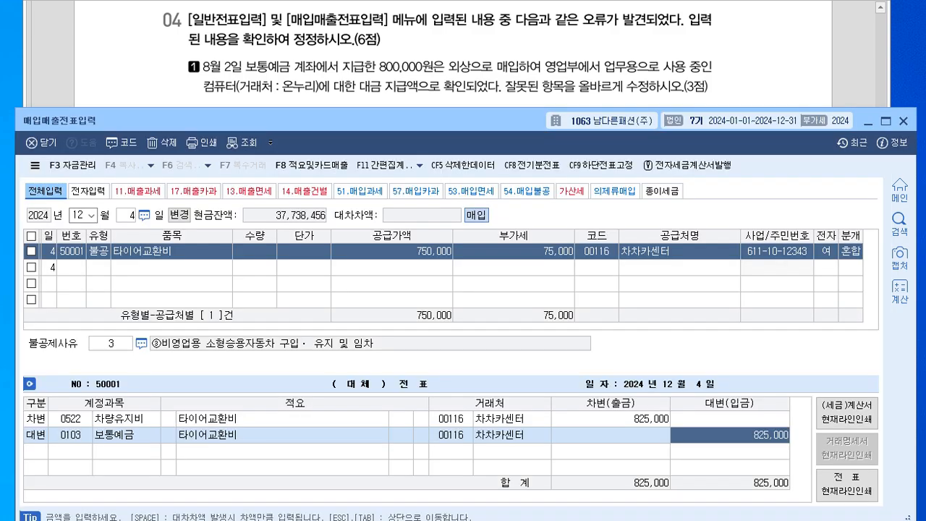
pyautogui.moveTo(203, 121); pyautogui.dragTo(237, 202)
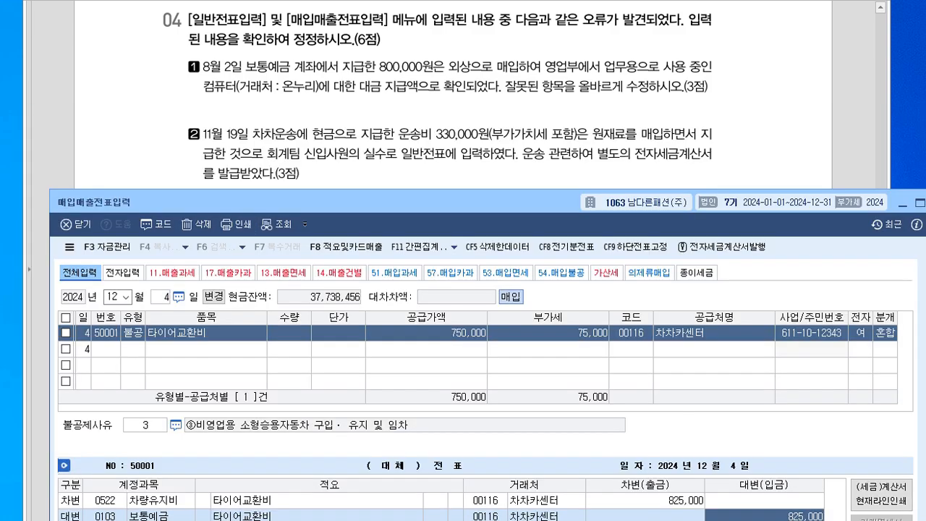
pyautogui.click(113, 297)
pyautogui.write('1119')
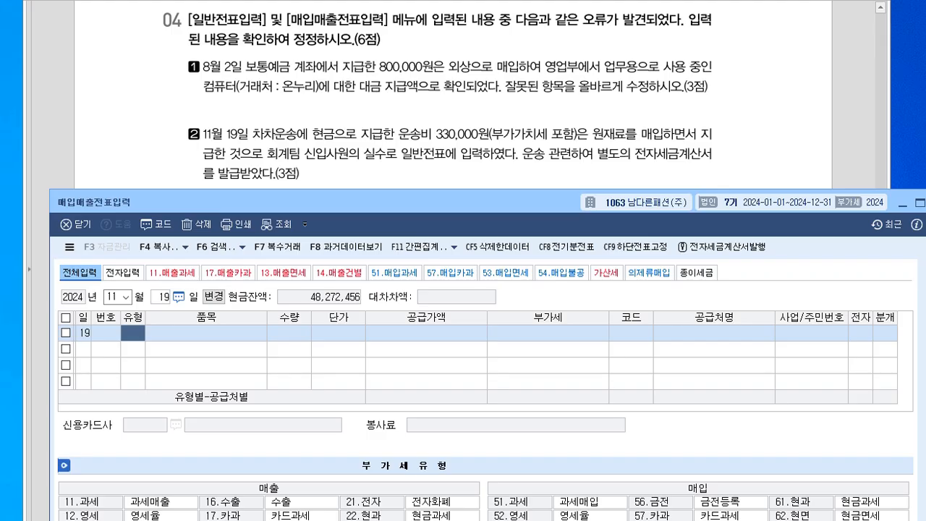
pyautogui.write('51')
pyautogui.press('Return')
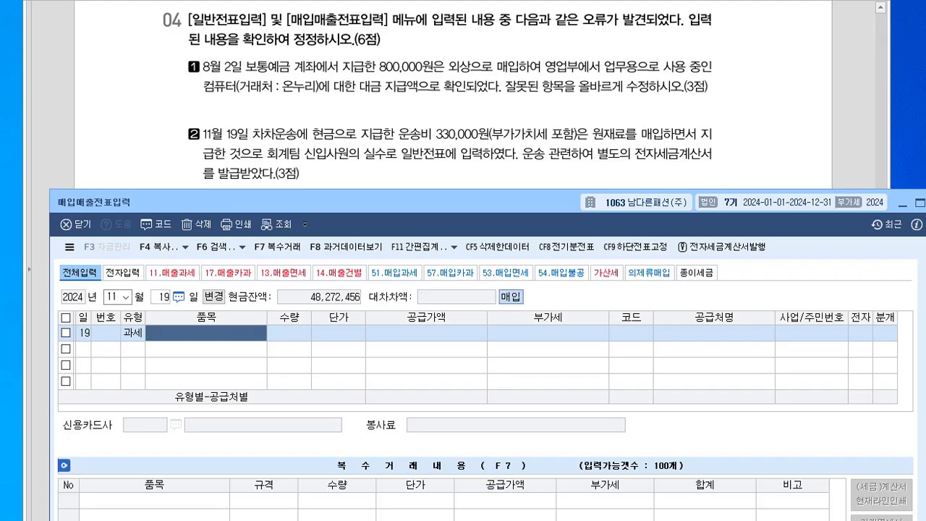
pyautogui.write('운송비')
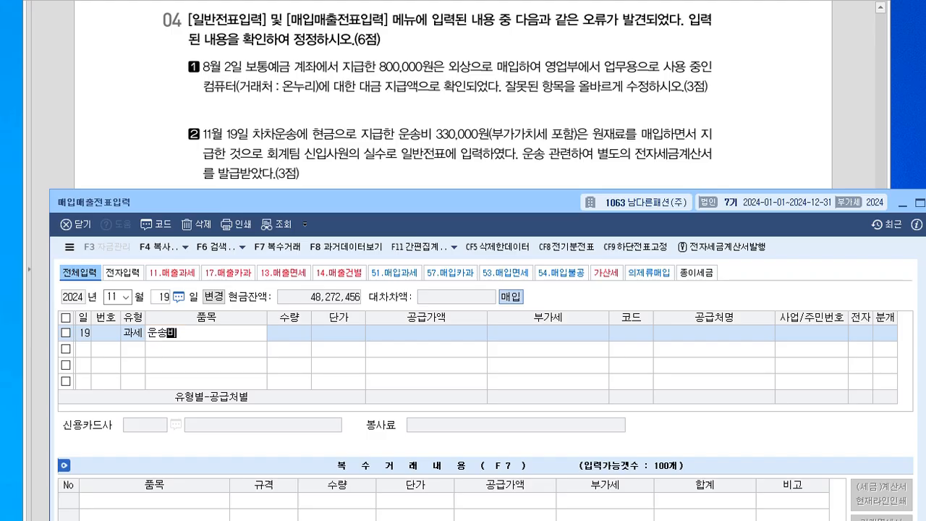
pyautogui.press('Return')
pyautogui.press('Return')
pyautogui.press('Return')
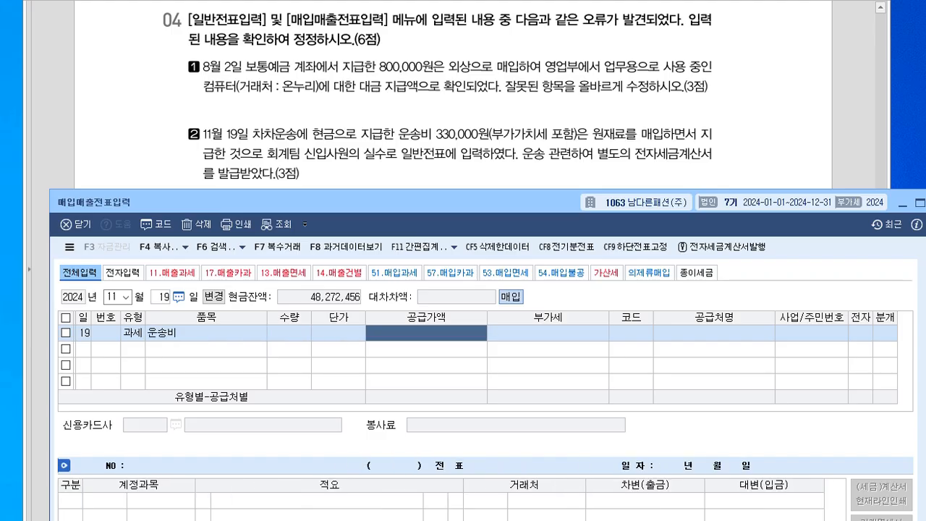
# Step: Enter a supply value of 300,000 for the 운송비 entry and set the supplier to 차차운송
pyautogui.write('300000')
pyautogui.press('Return')
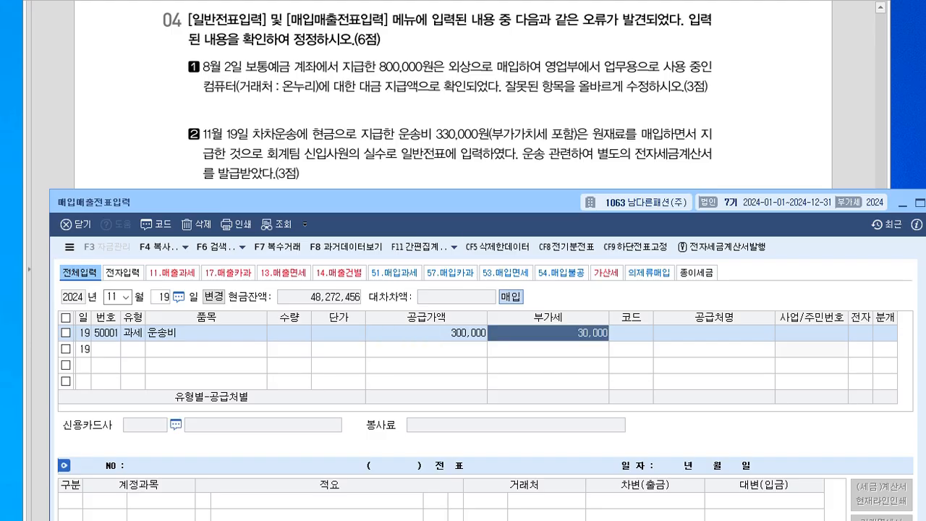
pyautogui.press('Return')
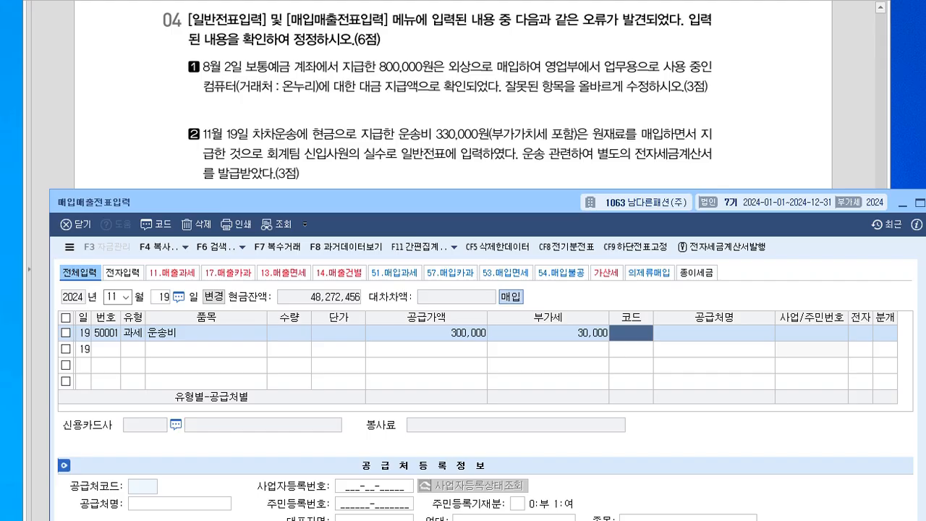
pyautogui.write('차채')
pyautogui.press('Return')
pyautogui.press('Down')
pyautogui.press('Return')
pyautogui.press('Return')
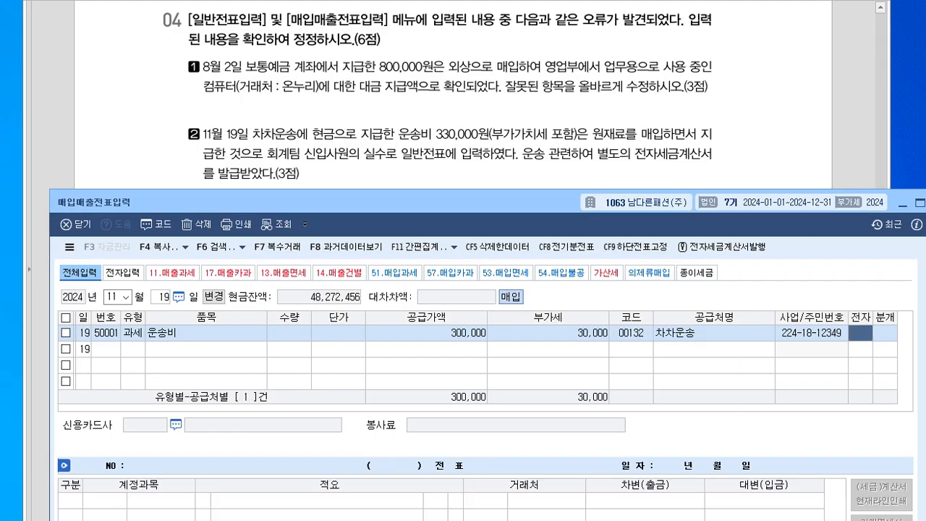
# Step: Mark the 운송비 invoice as electronic (전자: 여) and set its journal type to 현금, keeping account 0153 원재료
pyautogui.write('1')
pyautogui.press('Return')
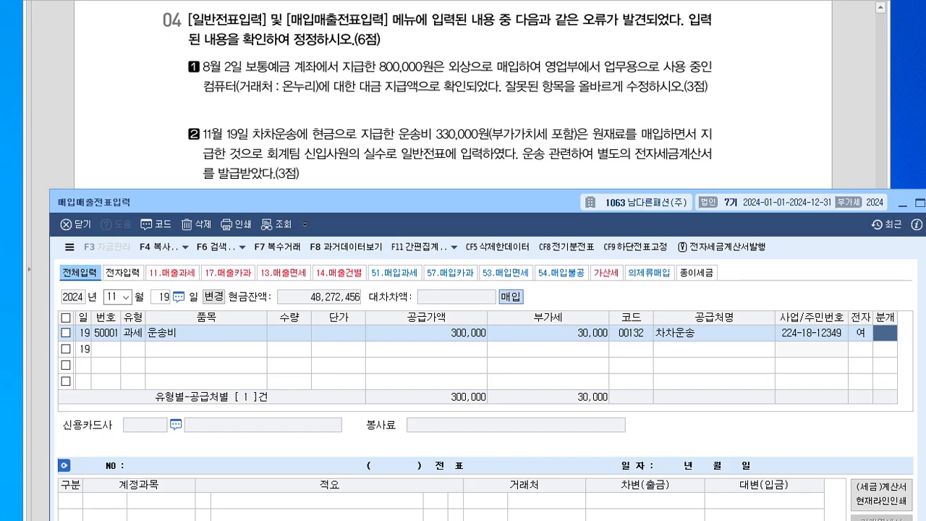
pyautogui.write('1')
pyautogui.press('Return')
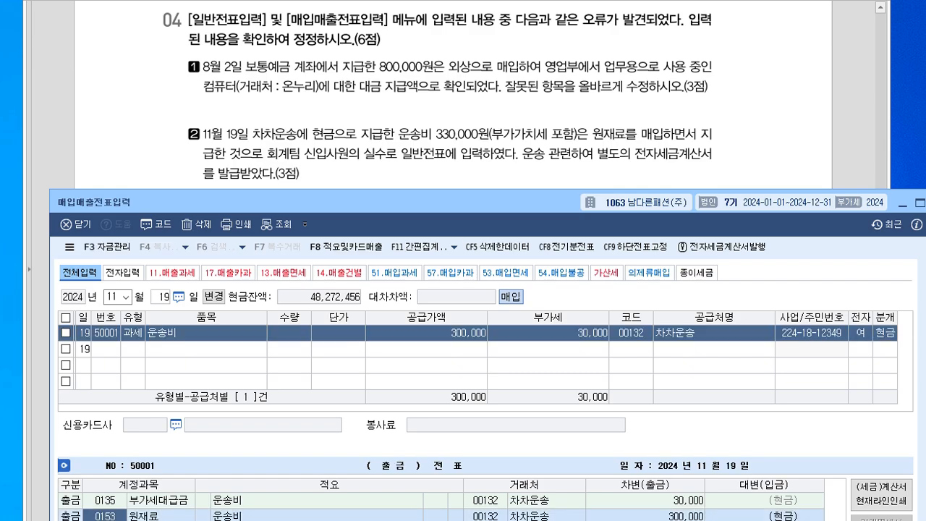
pyautogui.moveTo(325, 202); pyautogui.dragTo(304, 32)
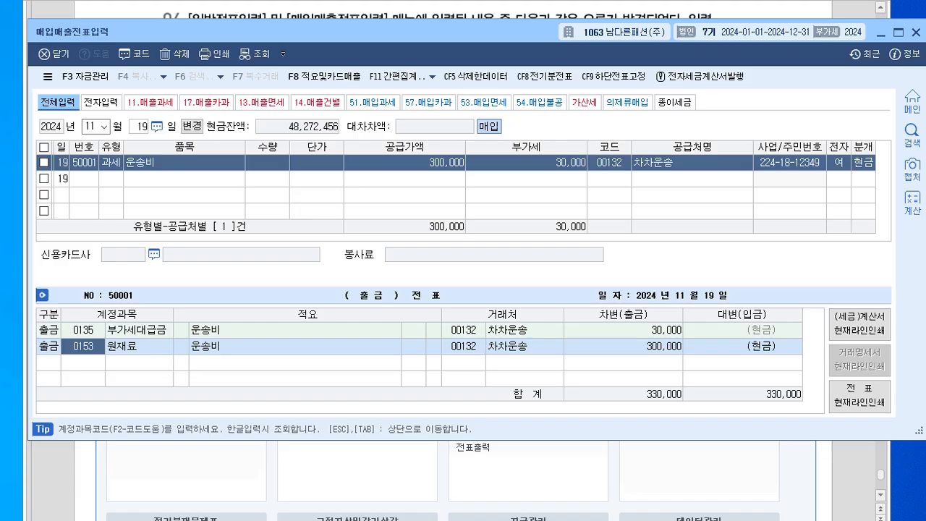
pyautogui.press('Return')
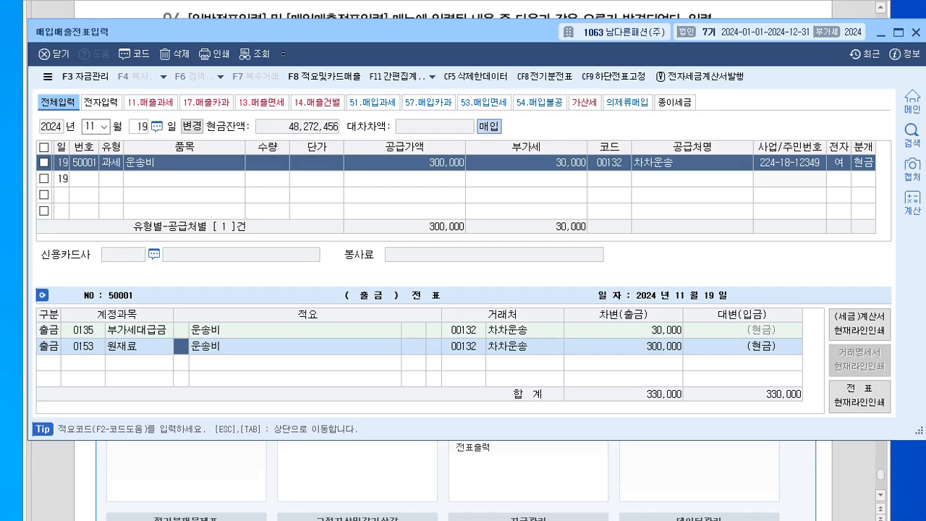
# Step: Close 매입매출전표입력 and find question 05's closing adjustments in the exam document
pyautogui.click(916, 32)
pyautogui.click(786, 225)
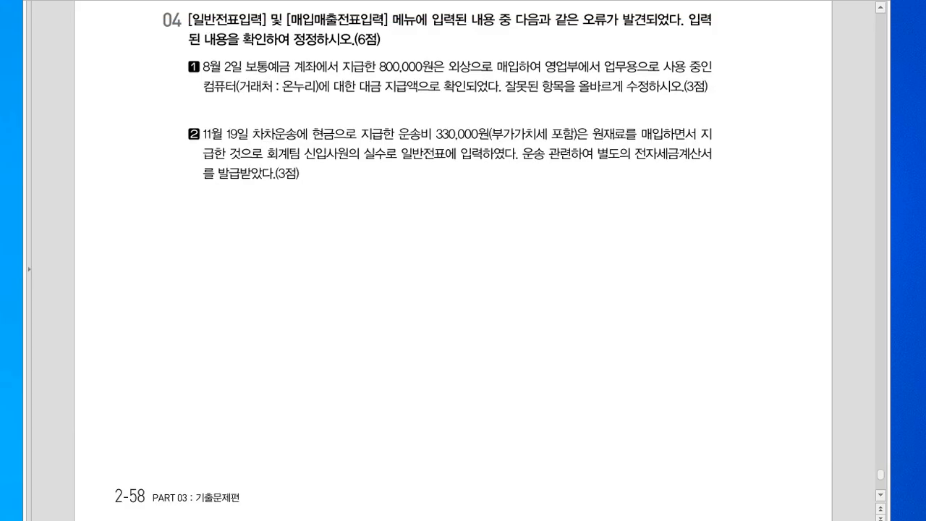
pyautogui.scroll(-7, 453, 260)
pyautogui.scroll(-4, 453, 261)
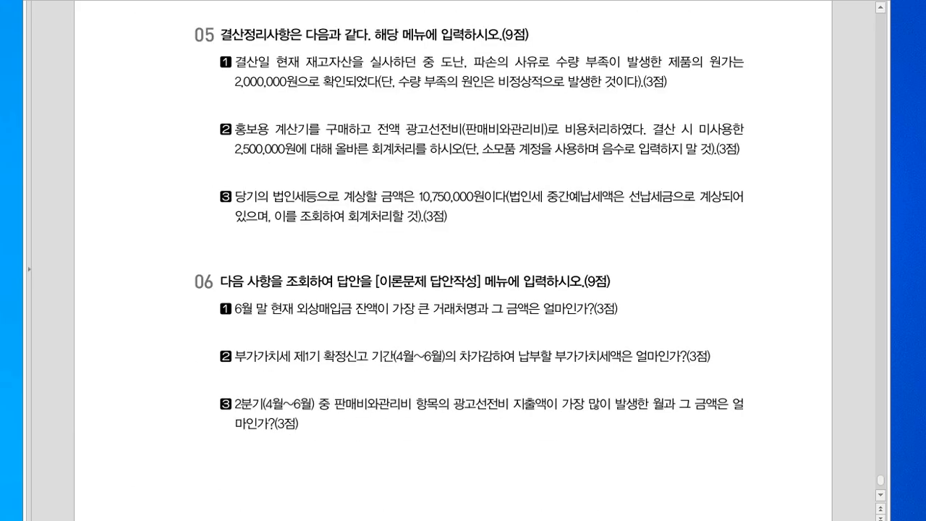
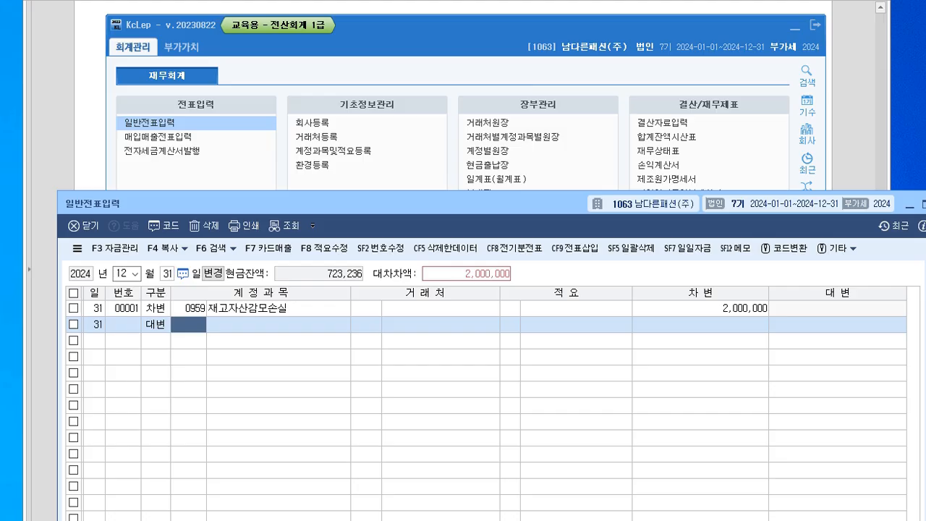
# Step: Add a 대변 line for 0150 제품 of 2,000,000 to the 12월 31일 voucher with 적요 8 (타계정으로 대체액)
pyautogui.write('150')
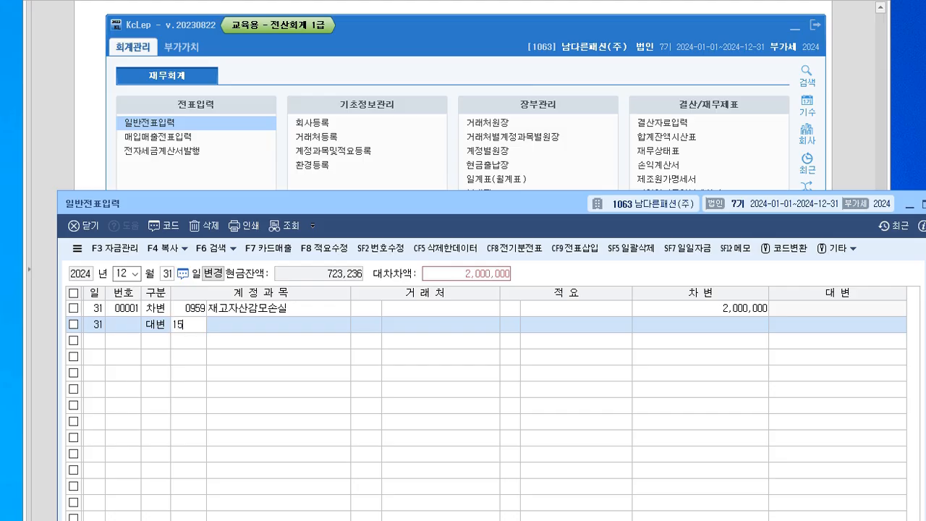
pyautogui.press('Return')
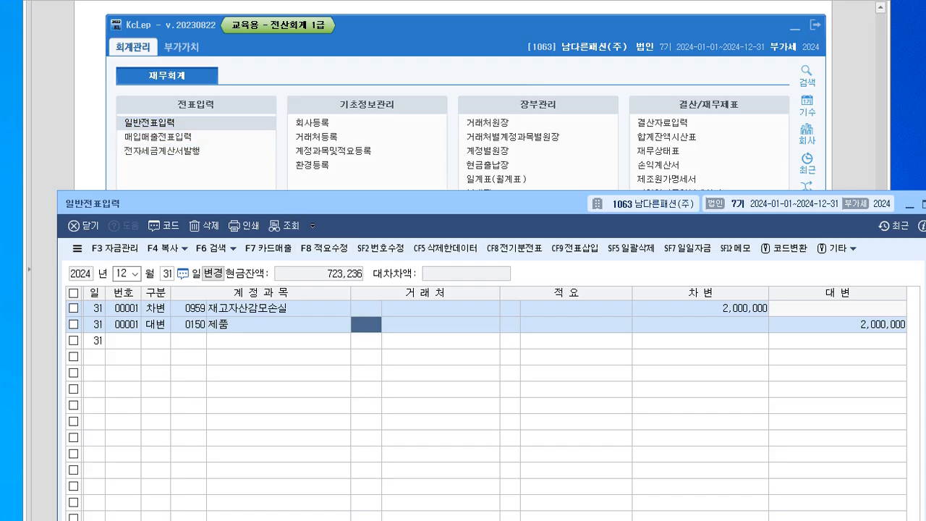
pyautogui.press('Return')
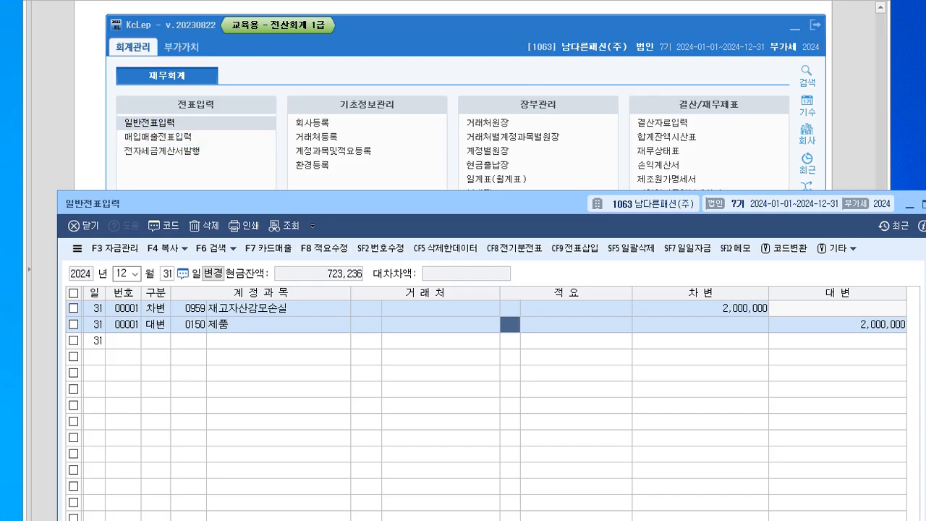
pyautogui.write('8')
pyautogui.press('Return')
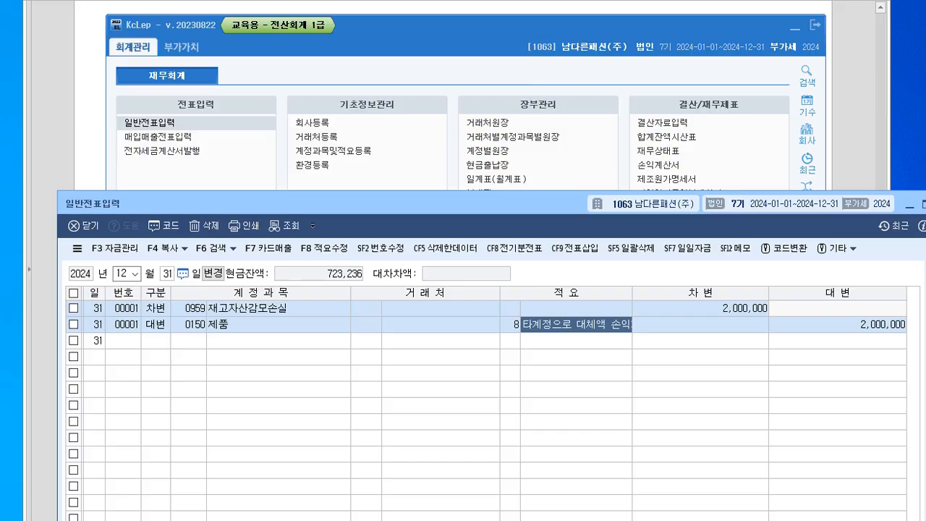
pyautogui.press('Return')
pyautogui.press('Return')
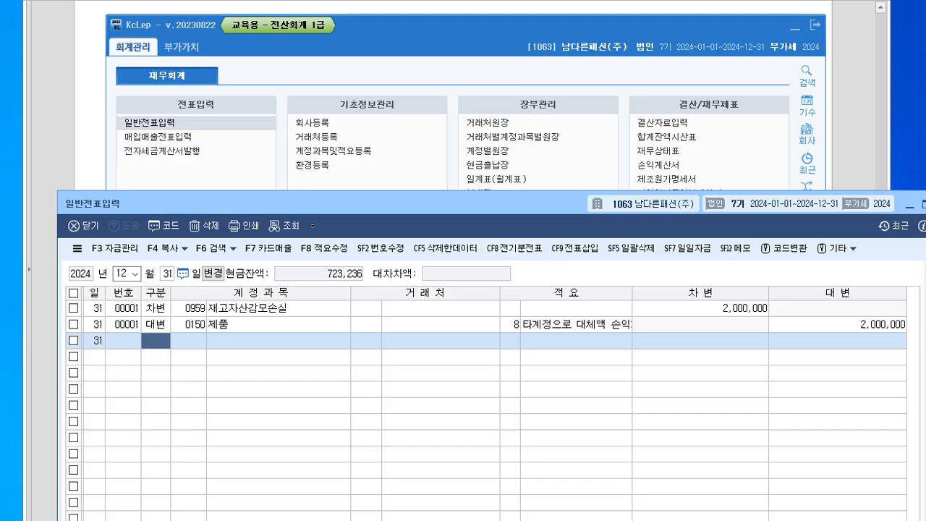
# Step: Read closing adjustment 2 in the exam document and add a 12월 31일 차변 line for 0173 소모품 of 2,500,000
pyautogui.hotkey('alt', 'Tab')
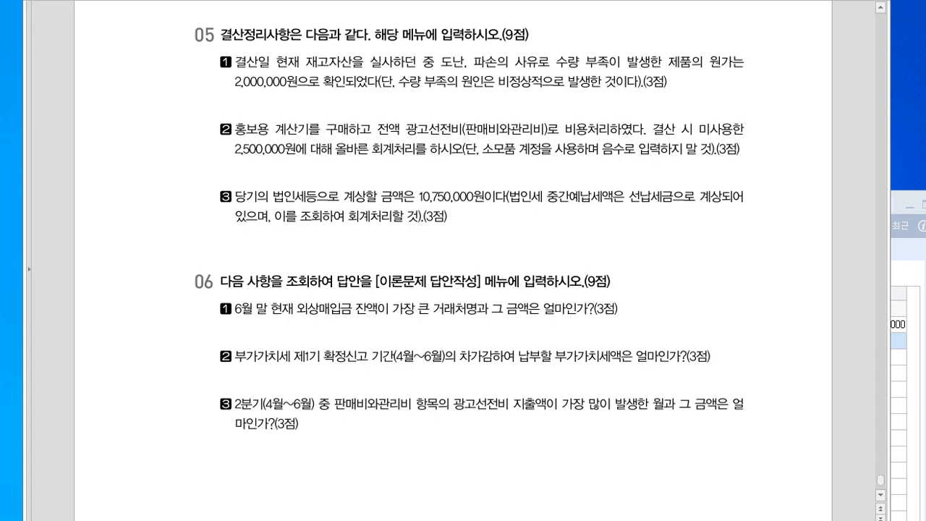
pyautogui.hotkey('alt', 'Tab')
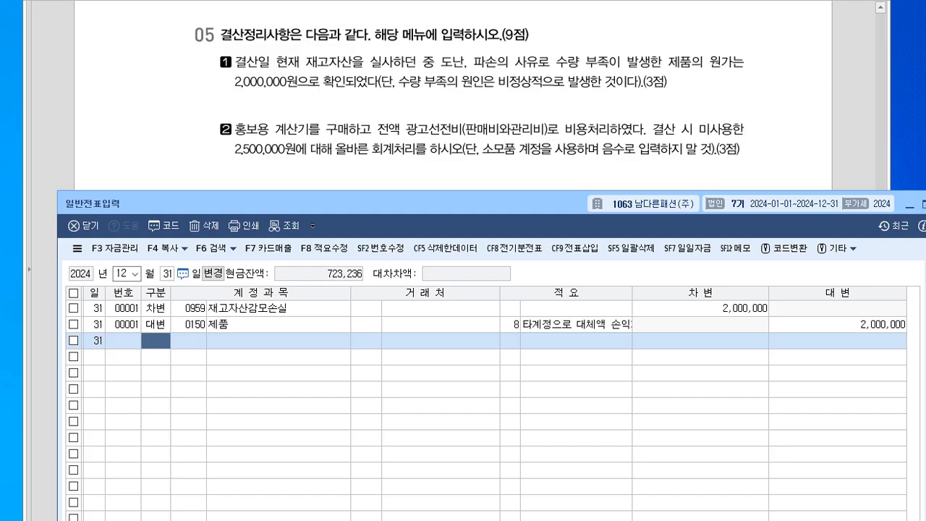
pyautogui.write('3')
pyautogui.press('Return')
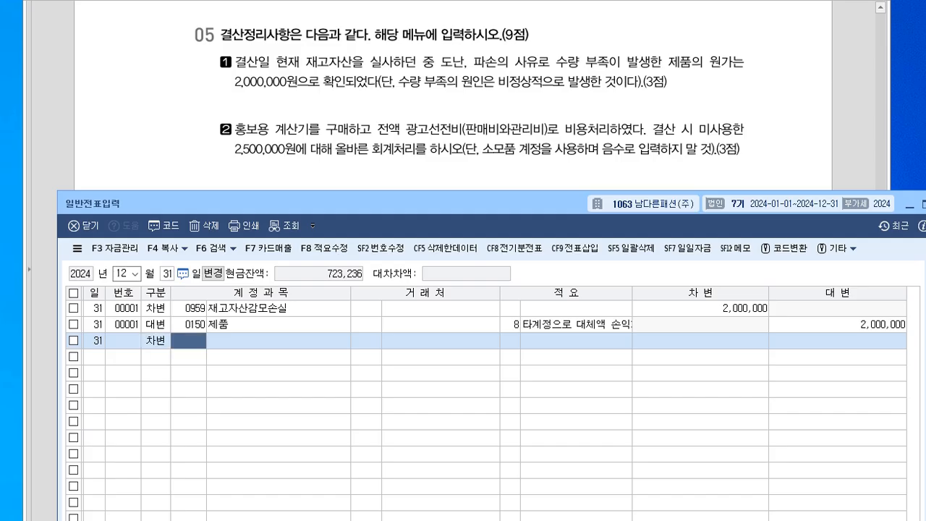
pyautogui.write('173')
pyautogui.press('Return')
pyautogui.press('Return')
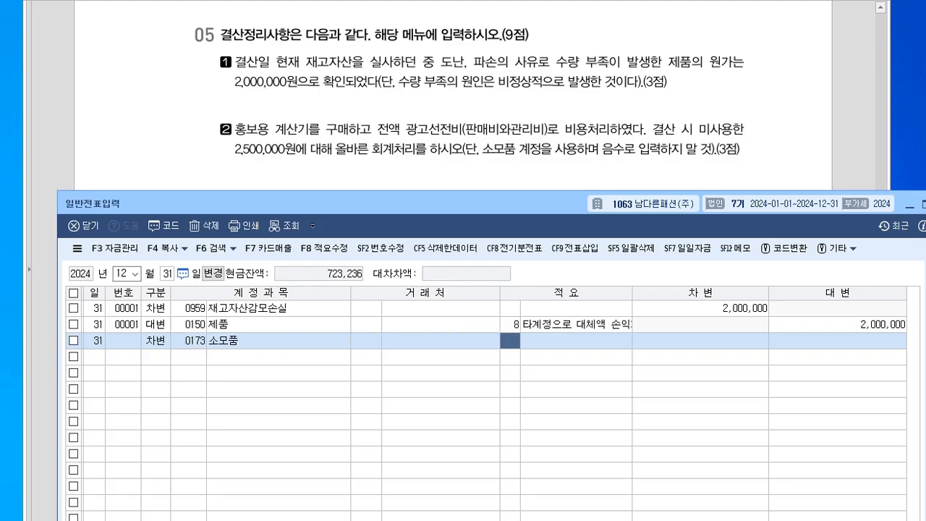
pyautogui.press('Return')
pyautogui.write('2500000')
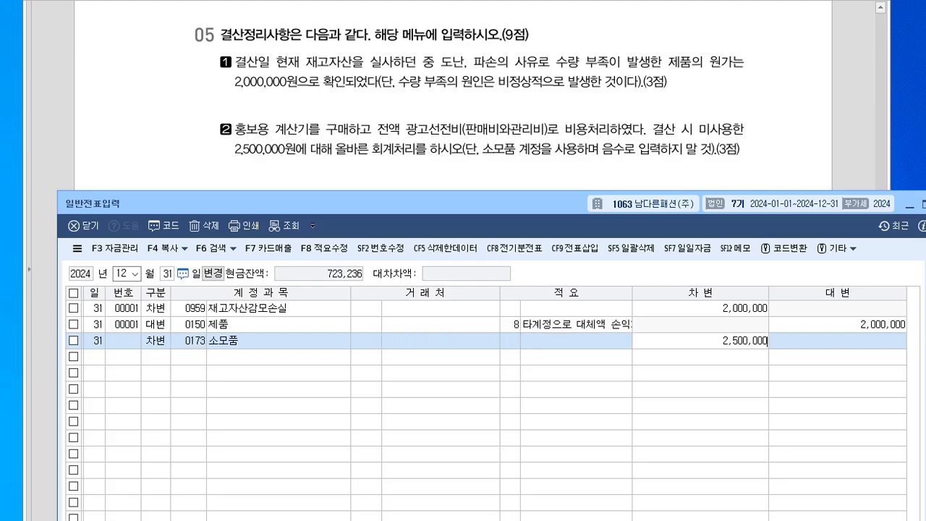
pyautogui.press('Return')
# Step: Add the matching 대변 line for 0833 광고선전비 of 2,500,000 to the 소모품 voucher
pyautogui.write('4')
pyautogui.press('Return')
pyautogui.write('833')
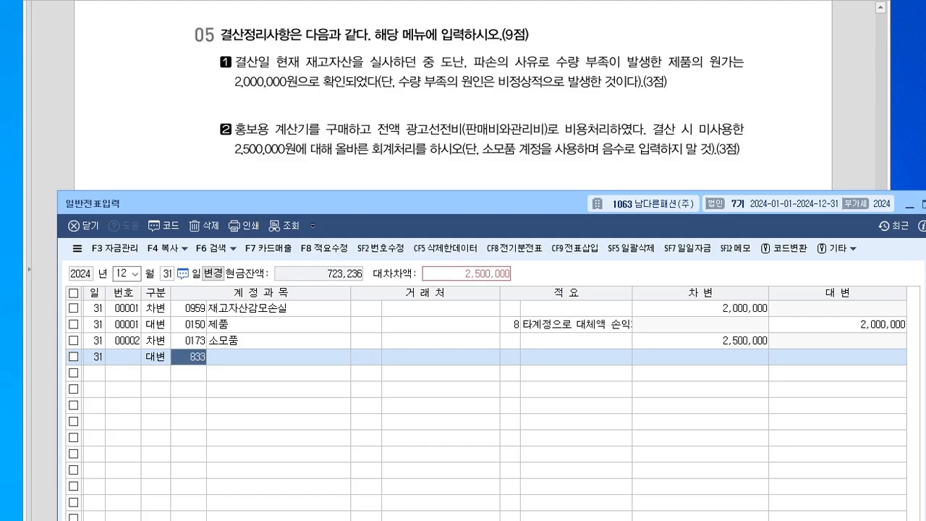
pyautogui.press('Return')
pyautogui.write('3')
pyautogui.press('BackSpace')
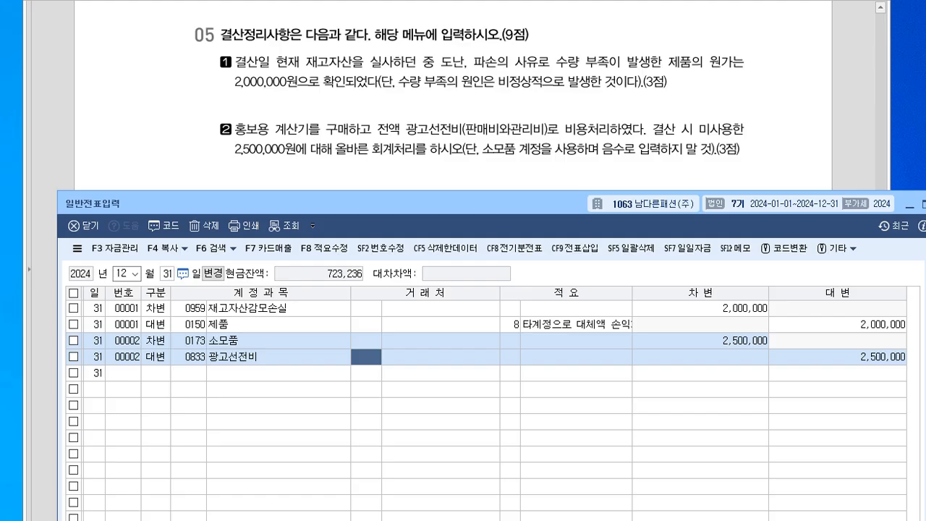
pyautogui.press('Return')
pyautogui.press('Return')
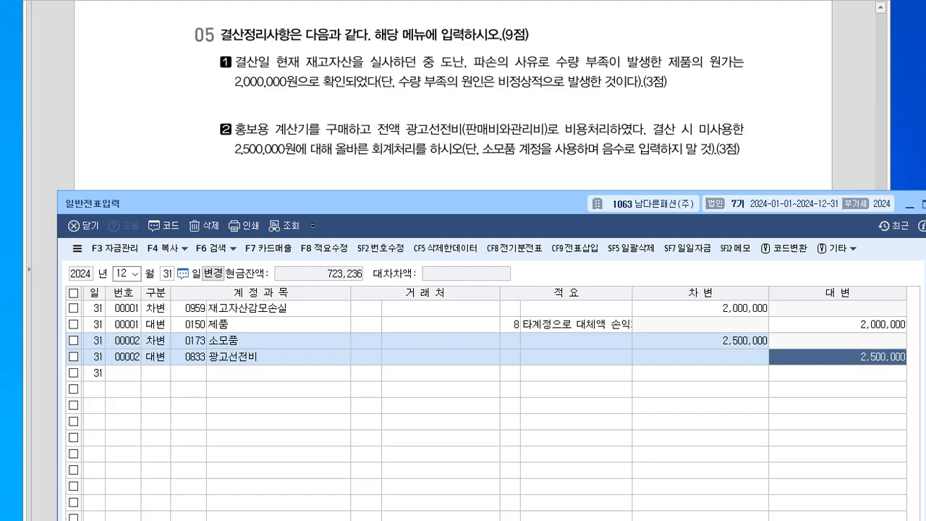
# Step: Close 일반전표입력 and bring question 05's item 3 on 법인세등 into view above the KcLep main window
pyautogui.press('Escape')
pyautogui.scroll(-2, 464, 261)
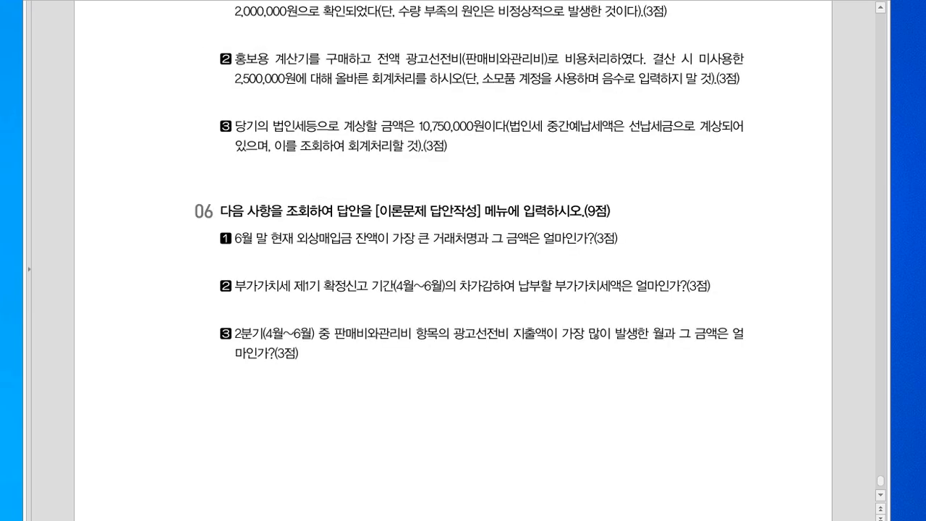
pyautogui.scroll(-2, 464, 261)
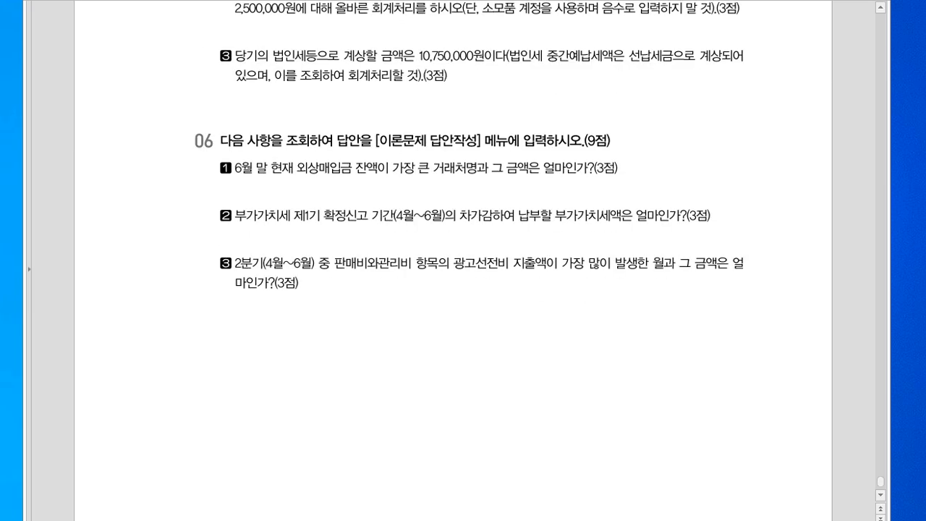
pyautogui.hotkey('alt', 'Tab')
pyautogui.moveTo(535, 26); pyautogui.dragTo(520, 103)
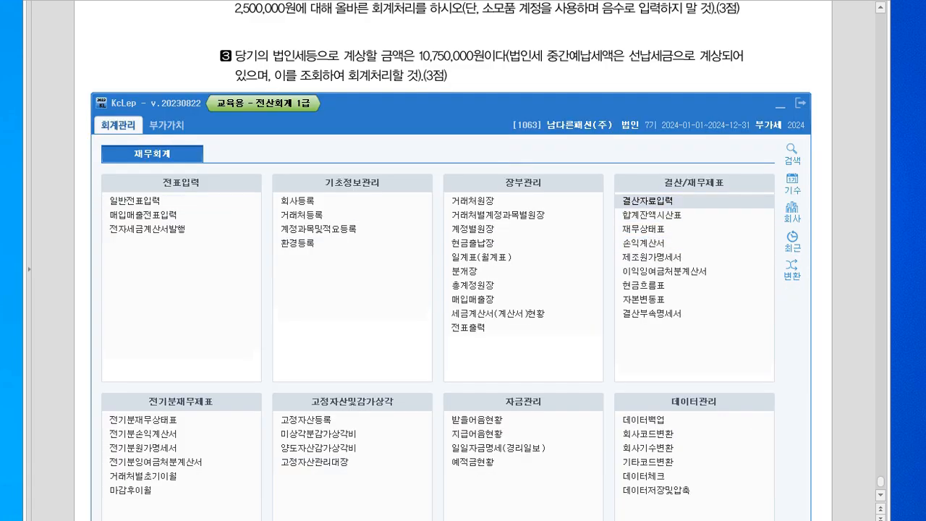
# Step: Open 결산자료입력 and set its period from 2024년 01월 to 2024년 12월
pyautogui.click(644, 200)
pyautogui.moveTo(463, 27); pyautogui.dragTo(487, 107)
pyautogui.click(155, 179)
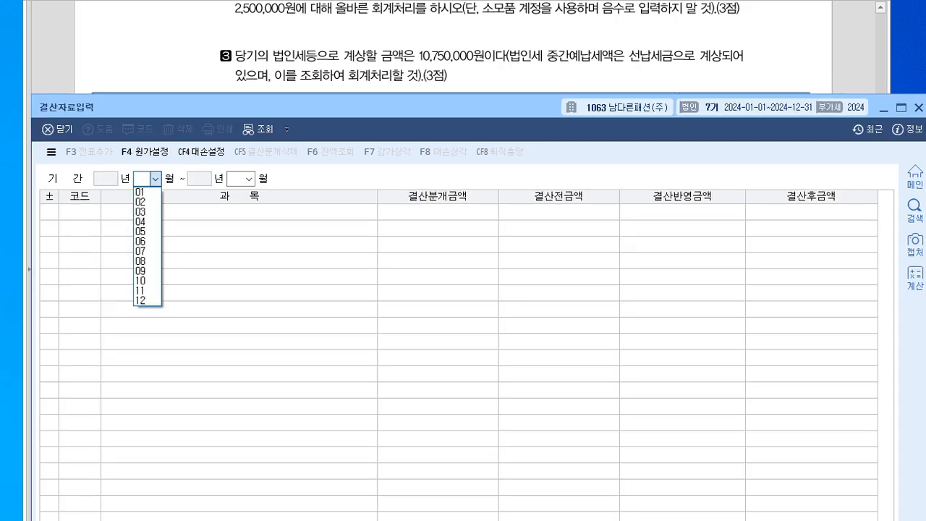
pyautogui.click(149, 193)
pyautogui.click(249, 178)
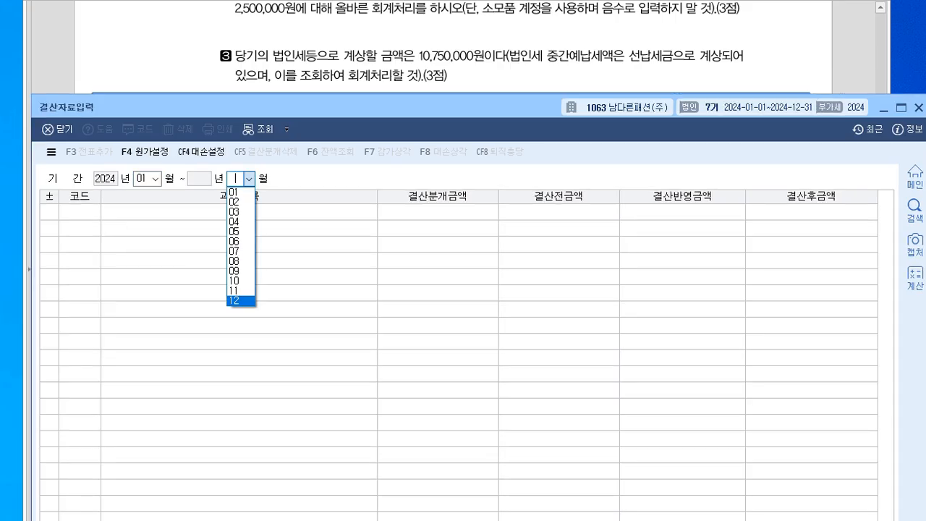
pyautogui.click(235, 300)
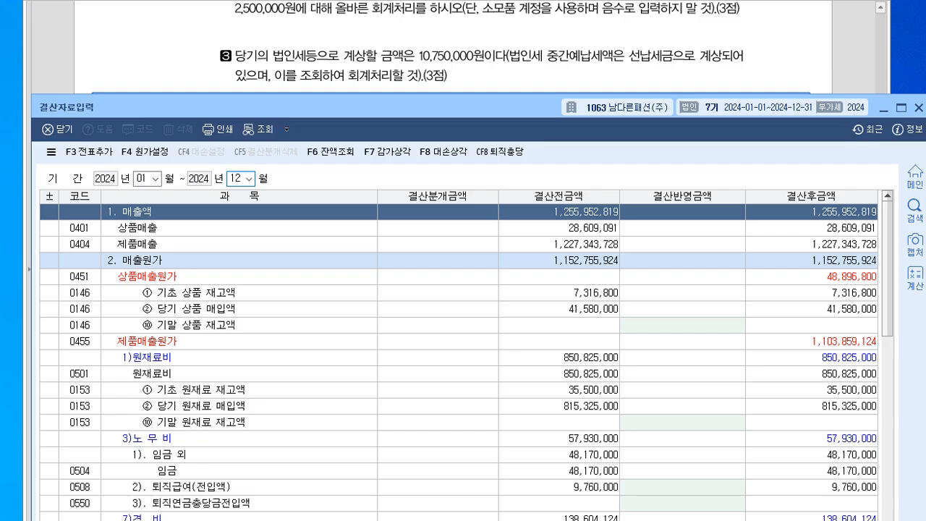
# Step: Enter 6,500,000 as the 결산반영금액 for 0136 선납세금 under 법인세등
pyautogui.scroll(-15, 459, 361)
pyautogui.moveTo(326, 107); pyautogui.dragTo(318, 10)
pyautogui.scroll(-6, 450, 304)
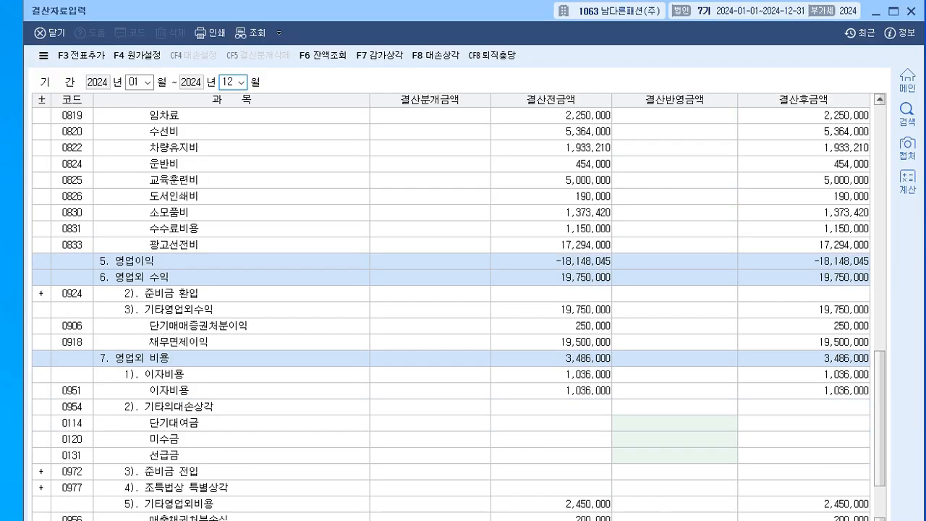
pyautogui.scroll(-3, 451, 304)
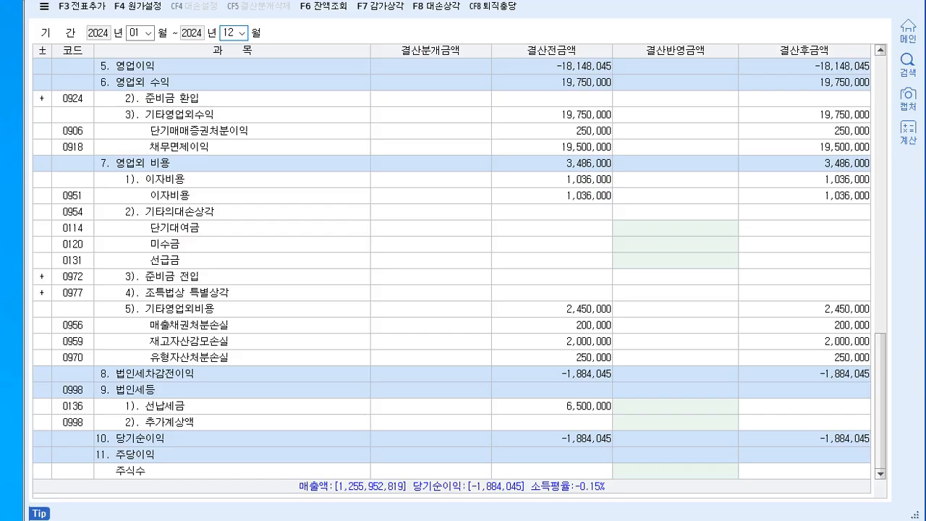
pyautogui.click(675, 407)
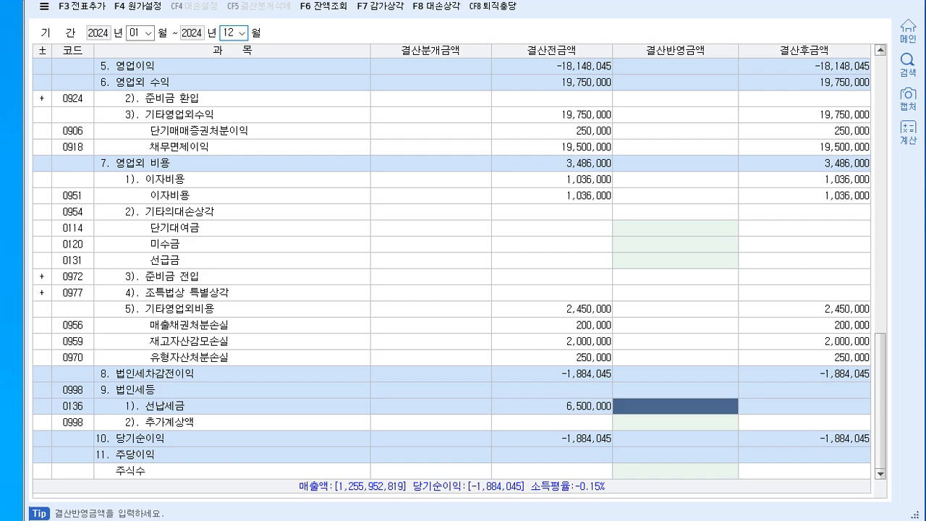
pyautogui.write('6500000')
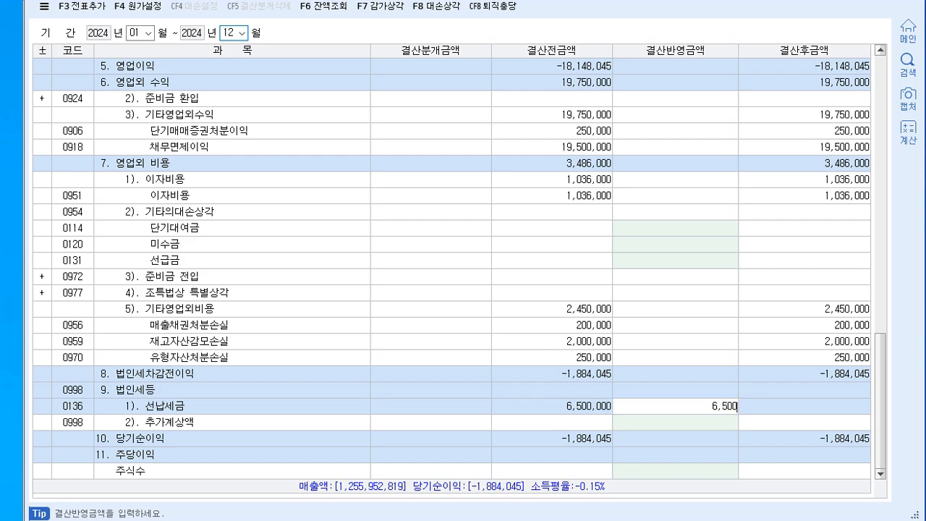
pyautogui.press('Return')
pyautogui.click(675, 406)
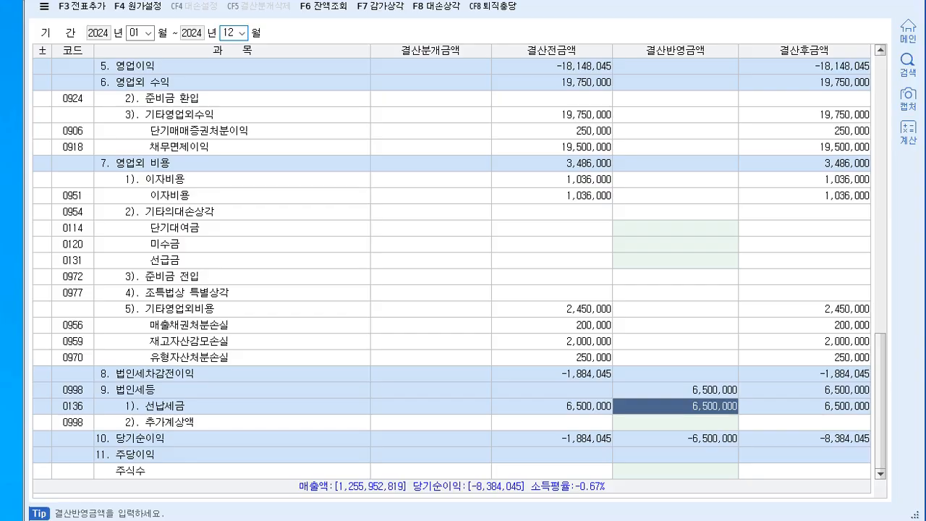
# Step: Enter 4,250,000 as the 결산반영금액 for 0998 추가계상액 under 법인세등
pyautogui.click(676, 422)
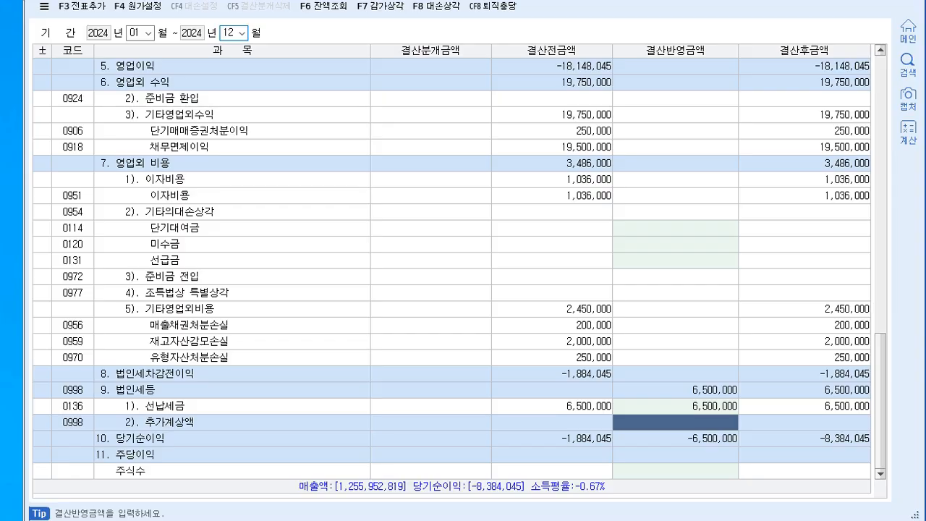
pyautogui.click(675, 406)
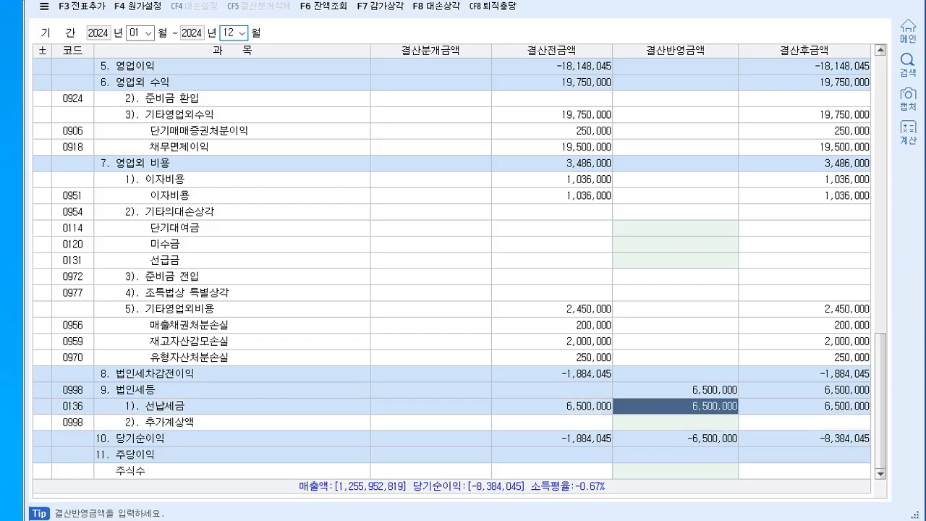
pyautogui.click(675, 423)
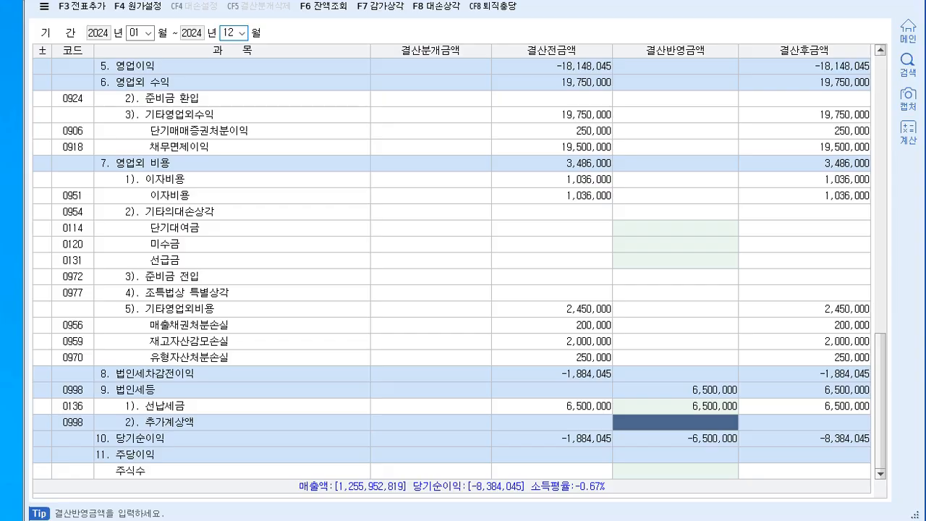
pyautogui.write('4250000')
pyautogui.press('Return')
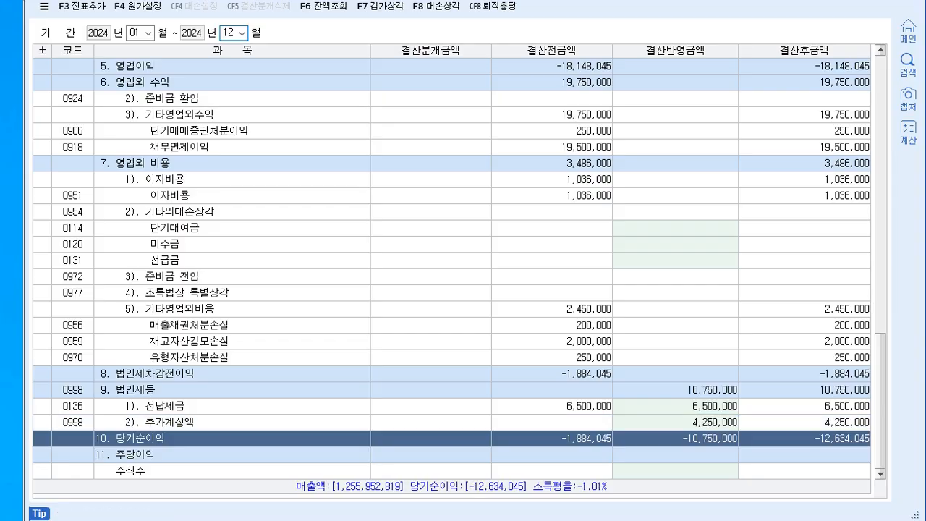
pyautogui.click(675, 423)
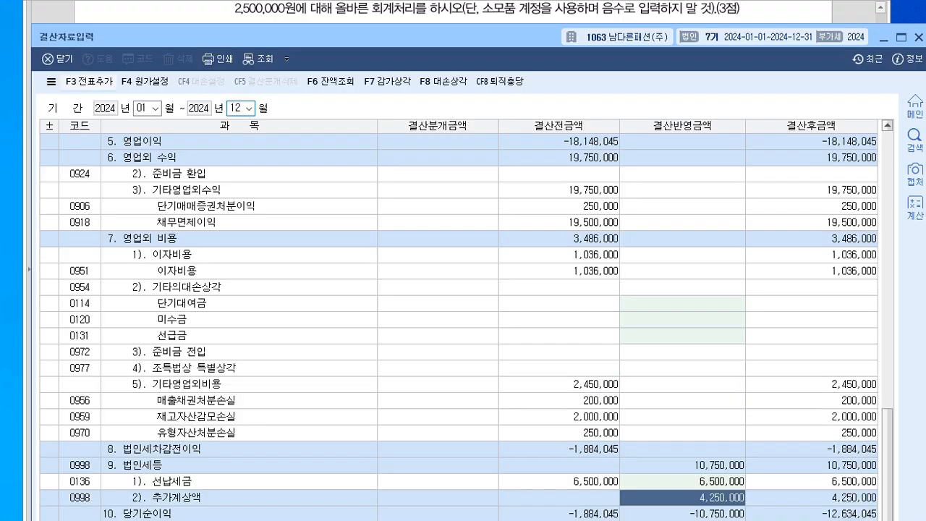
# Step: Add the closing journal entries to 일반전표 with 전표추가 and accept the confirmation
pyautogui.press('F3')
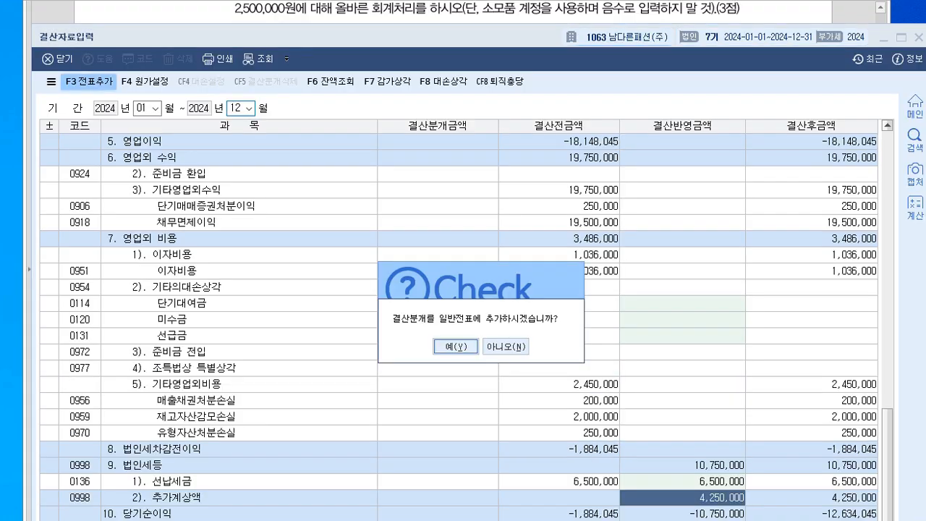
pyautogui.moveTo(482, 278); pyautogui.dragTo(460, 128)
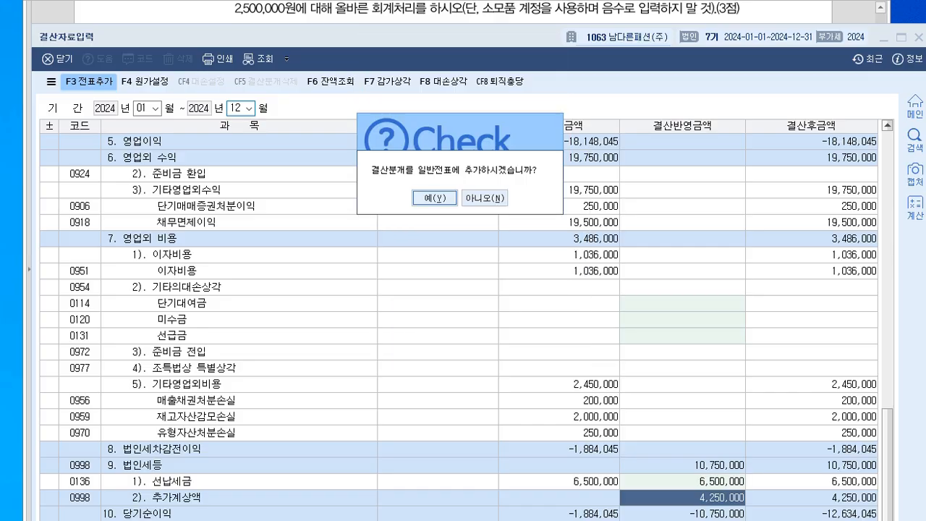
pyautogui.press('Return')
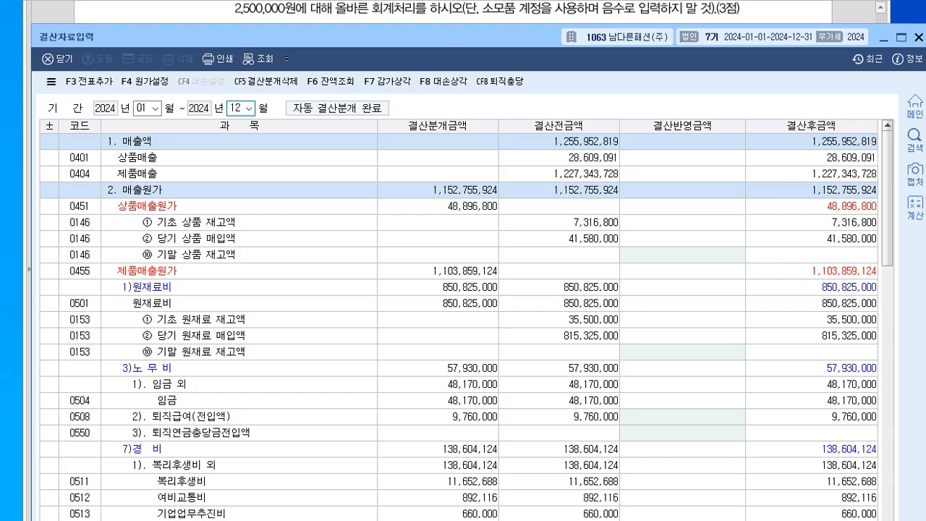
# Step: Close 결산자료입력 and find question 06's inquiry items in the exam document
pyautogui.click(920, 37)
pyautogui.hotkey('alt', 'Tab')
pyautogui.scroll(-2, 463, 261)
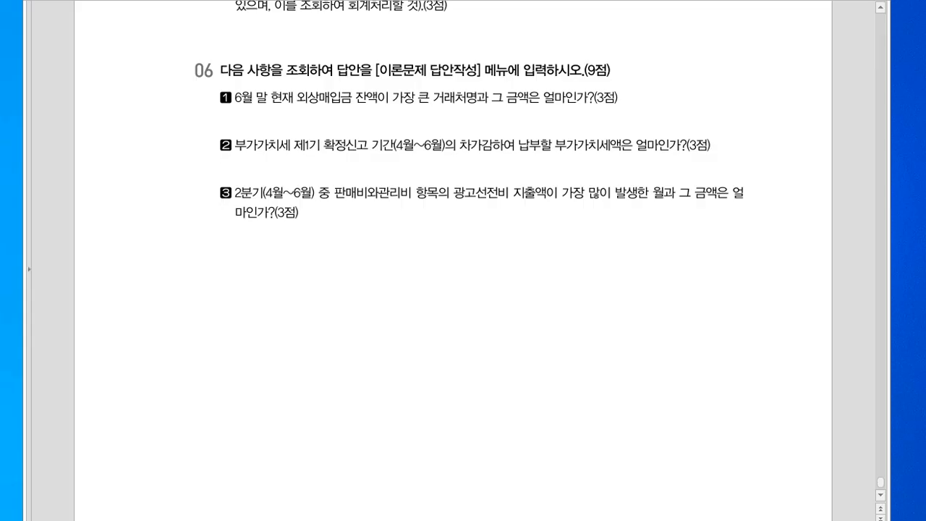
pyautogui.moveTo(344, 75)
pyautogui.mouseDown()
pyautogui.moveTo(358, 101)
pyautogui.moveTo(362, 91)
pyautogui.mouseUp()
pyautogui.moveTo(466, 113)
pyautogui.mouseDown()
pyautogui.moveTo(425, 101)
pyautogui.moveTo(467, 121)
pyautogui.mouseUp()
pyautogui.press('Escape')
# Step: Return to KcLep and open 거래처원장, keeping question 06's item 1 visible above it
pyautogui.hotkey('alt', 'Tab')
pyautogui.moveTo(463, 104); pyautogui.dragTo(466, 129)
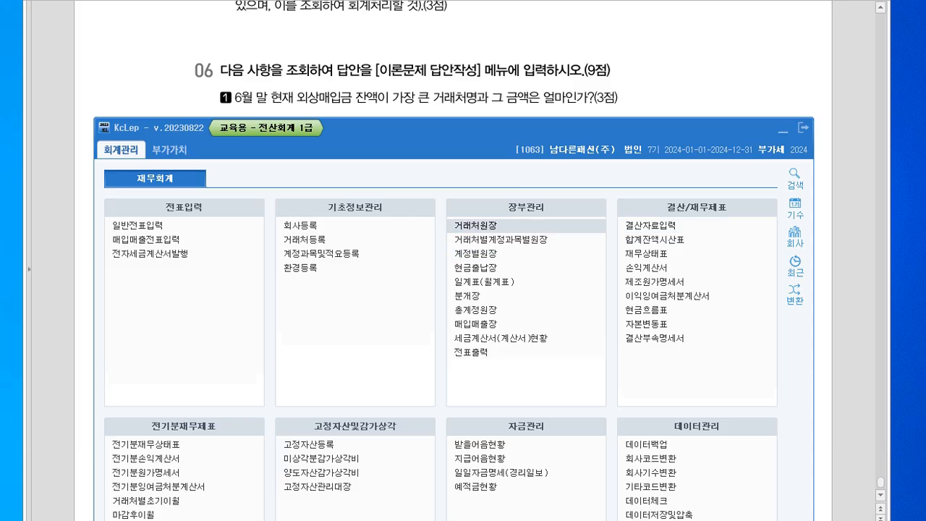
pyautogui.click(474, 226)
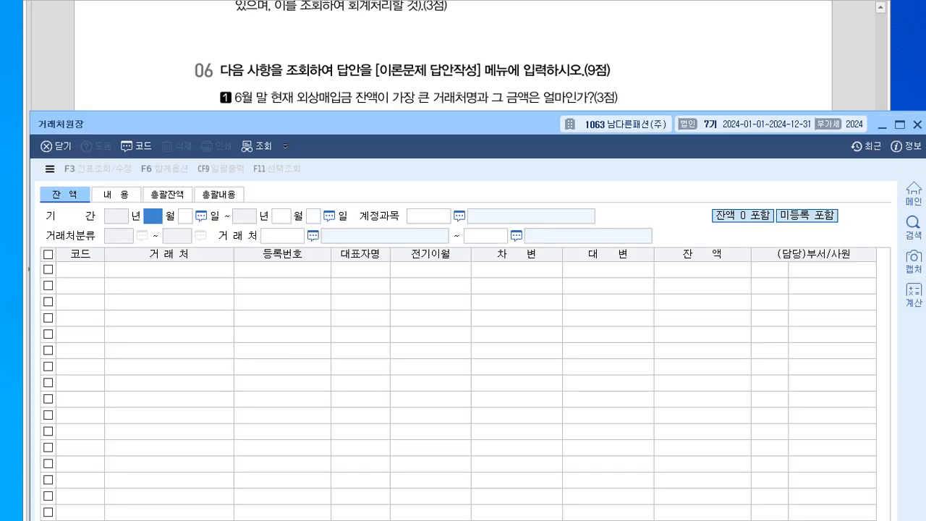
pyautogui.moveTo(434, 124); pyautogui.dragTo(464, 153)
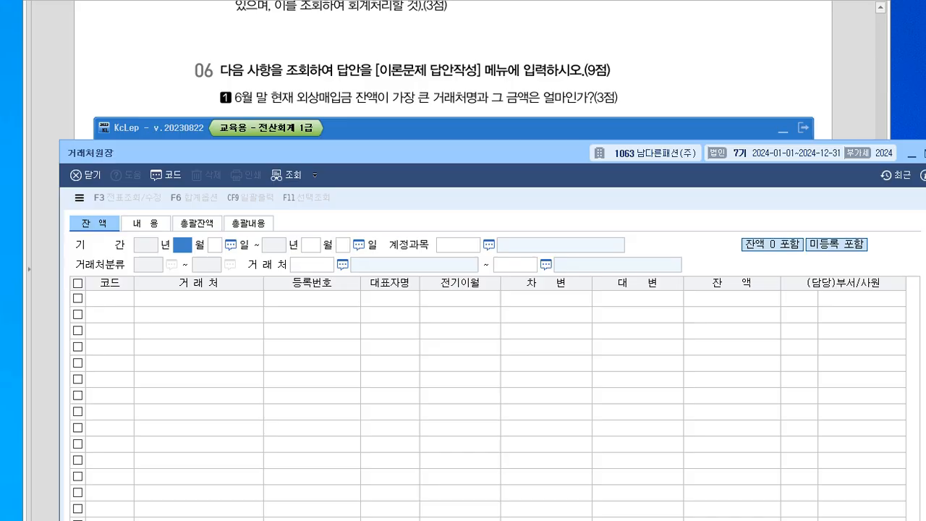
pyautogui.moveTo(463, 153); pyautogui.dragTo(468, 131)
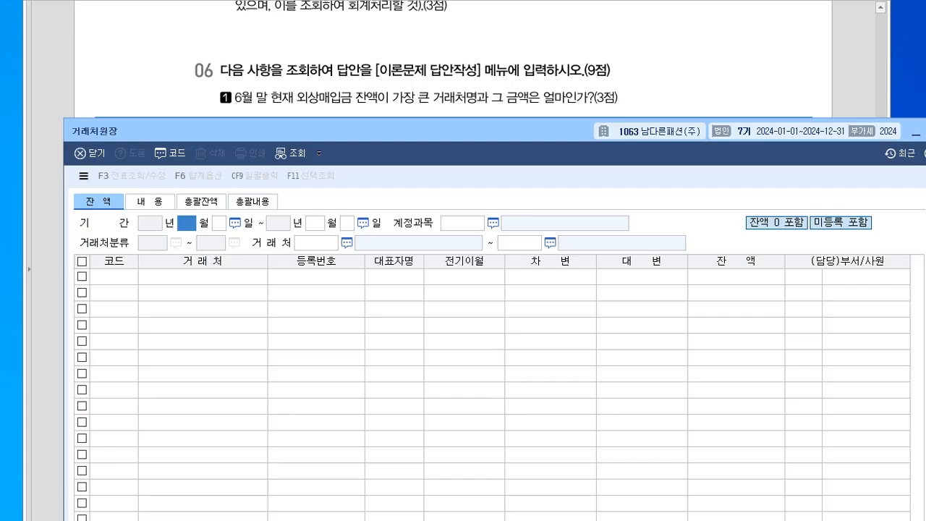
# Step: Set the 거래처원장 period to 2024년 6월 30일 through 6월 30일 and the 계정과목 to 0251 외상매입금
pyautogui.write('6')
pyautogui.press('Return')
pyautogui.write('30')
pyautogui.press('Return')
pyautogui.write('6')
pyautogui.press('Return')
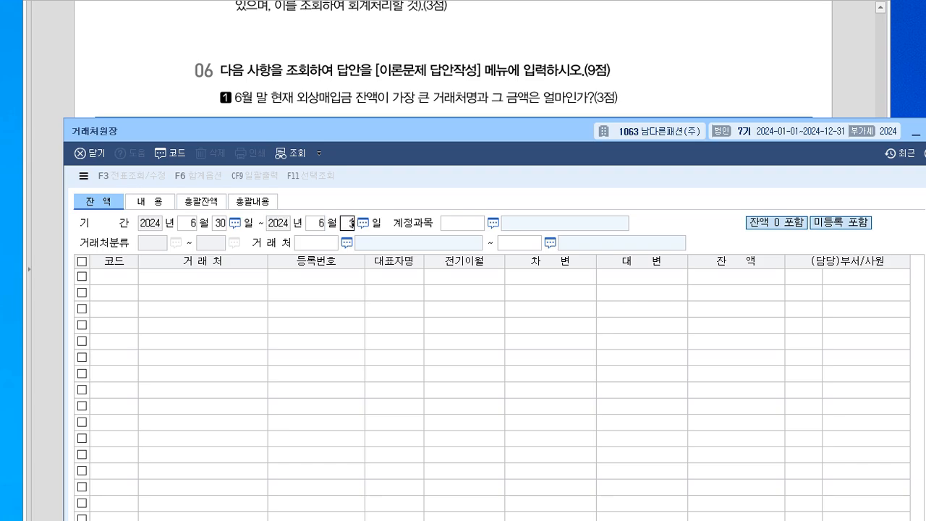
pyautogui.write('30')
pyautogui.press('Return')
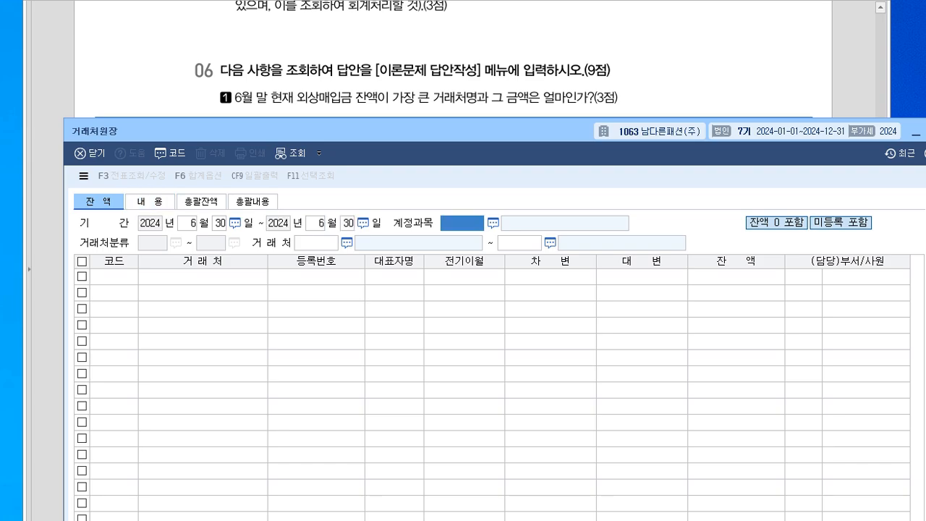
pyautogui.write('0251')
pyautogui.press('Return')
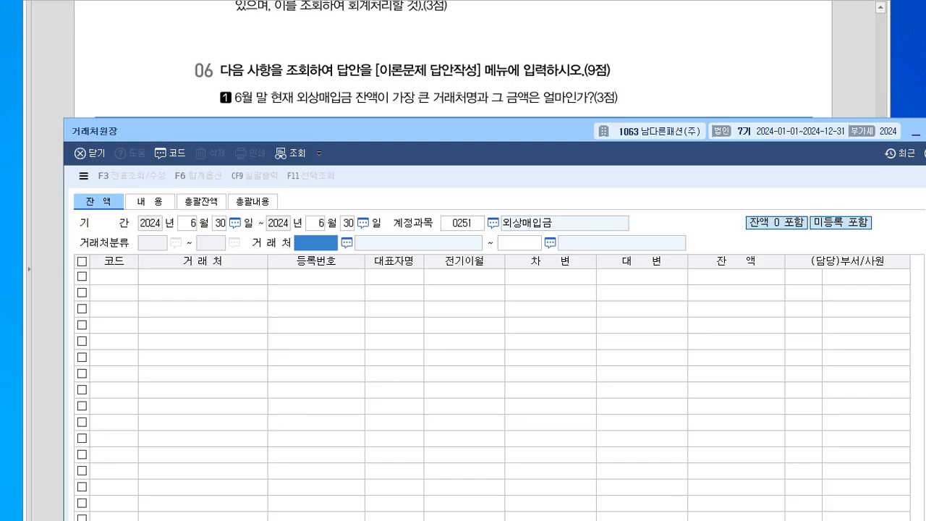
pyautogui.moveTo(349, 260); pyautogui.dragTo(322, 265)
pyautogui.moveTo(552, 253)
pyautogui.mouseDown()
pyautogui.moveTo(515, 232)
pyautogui.moveTo(525, 266)
pyautogui.mouseUp()
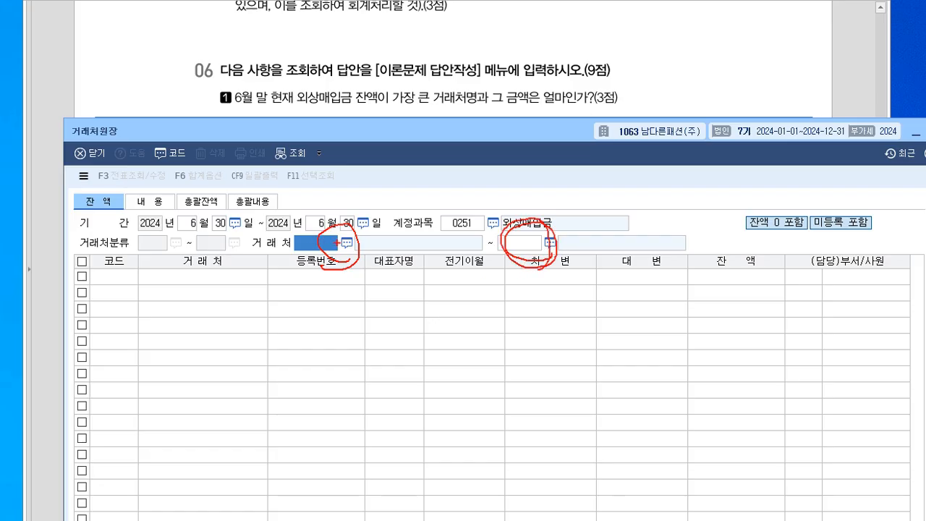
pyautogui.moveTo(348, 249)
pyautogui.mouseDown()
pyautogui.moveTo(360, 293)
pyautogui.moveTo(369, 259)
pyautogui.mouseUp()
pyautogui.moveTo(550, 252); pyautogui.dragTo(561, 296)
pyautogui.moveTo(296, 240); pyautogui.dragTo(297, 250)
pyautogui.moveTo(526, 229)
pyautogui.mouseDown()
pyautogui.moveTo(524, 247)
pyautogui.moveTo(514, 247)
pyautogui.mouseUp()
pyautogui.moveTo(328, 251)
pyautogui.mouseDown()
pyautogui.moveTo(304, 292)
pyautogui.moveTo(340, 217)
pyautogui.mouseUp()
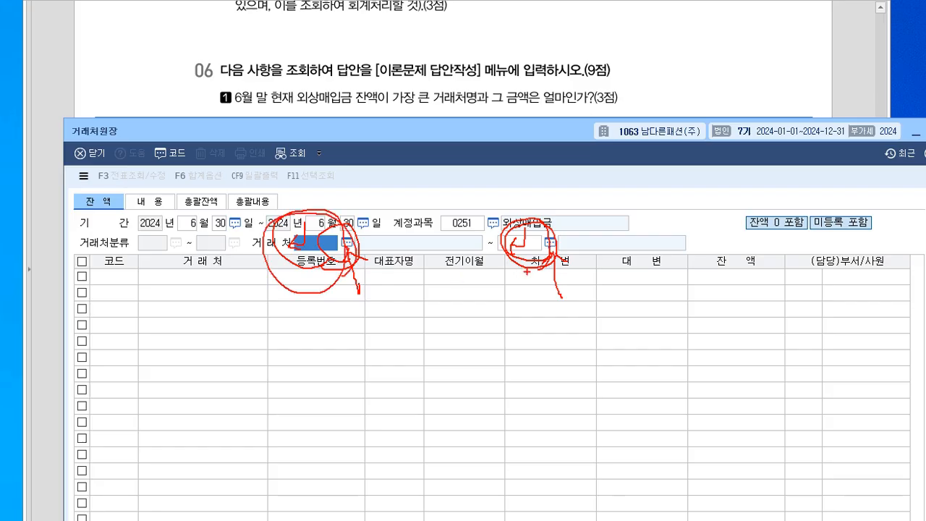
pyautogui.moveTo(521, 217)
pyautogui.mouseDown()
pyautogui.moveTo(558, 293)
pyautogui.moveTo(530, 285)
pyautogui.mouseUp()
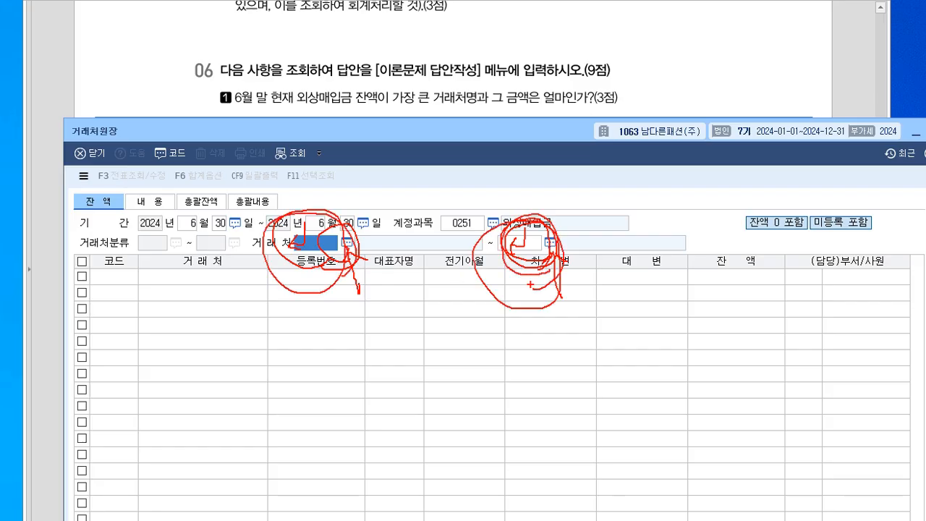
pyautogui.press('Escape')
# Step: Query the 외상매입금 balances for the full 거래처 range 00101 to 99602 and find the vendor with the largest 잔액
pyautogui.press('Return')
pyautogui.press('Return')
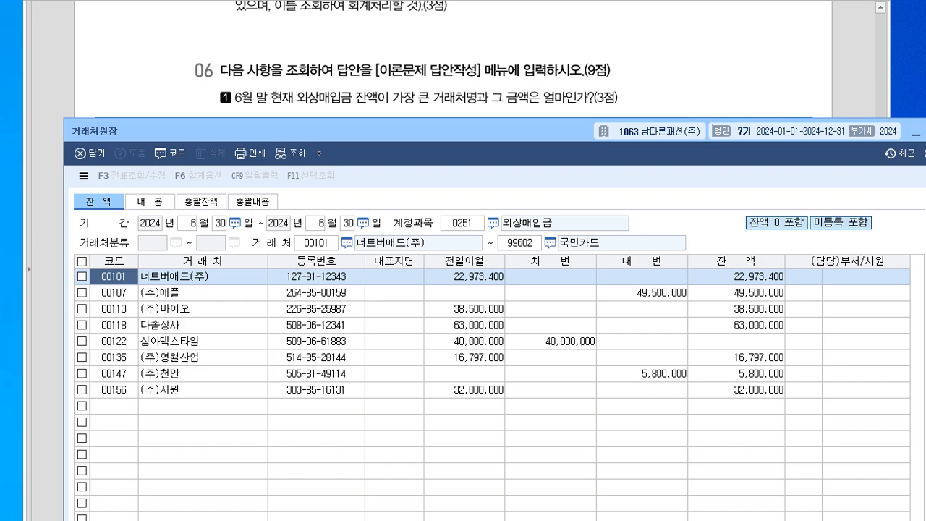
pyautogui.moveTo(362, 131); pyautogui.dragTo(356, 127)
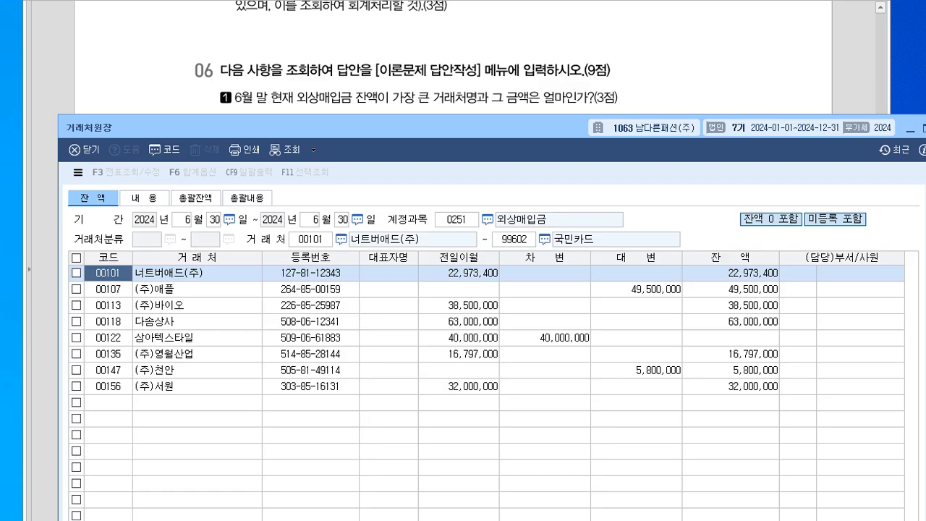
pyautogui.click(731, 273)
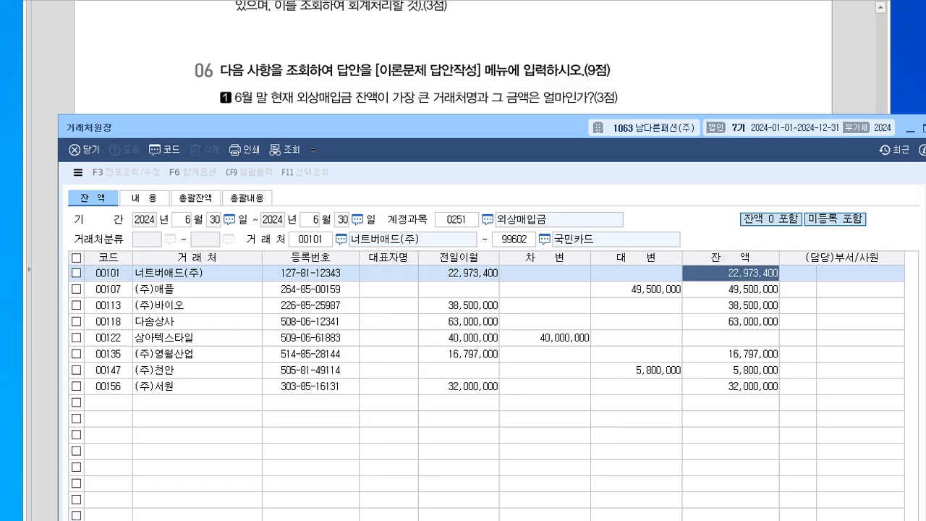
pyautogui.click(731, 321)
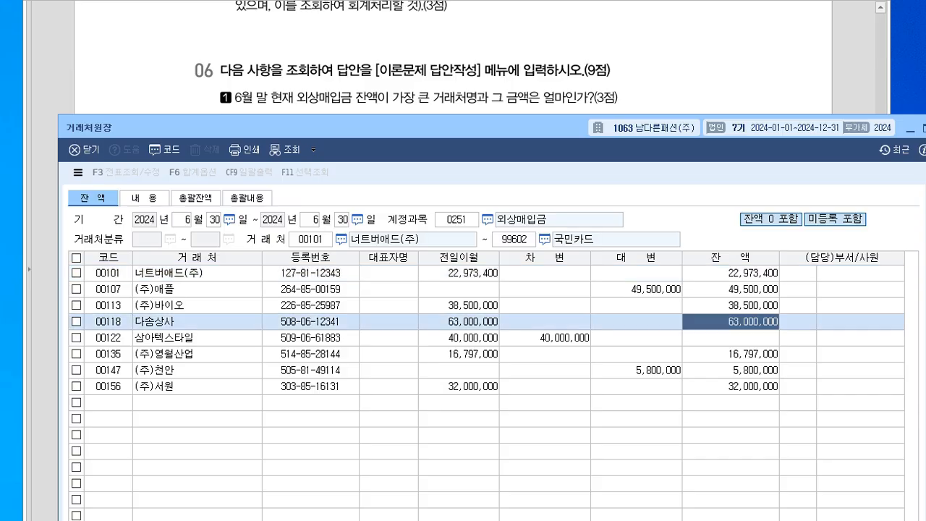
pyautogui.click(197, 321)
pyautogui.moveTo(304, 127); pyautogui.dragTo(301, 144)
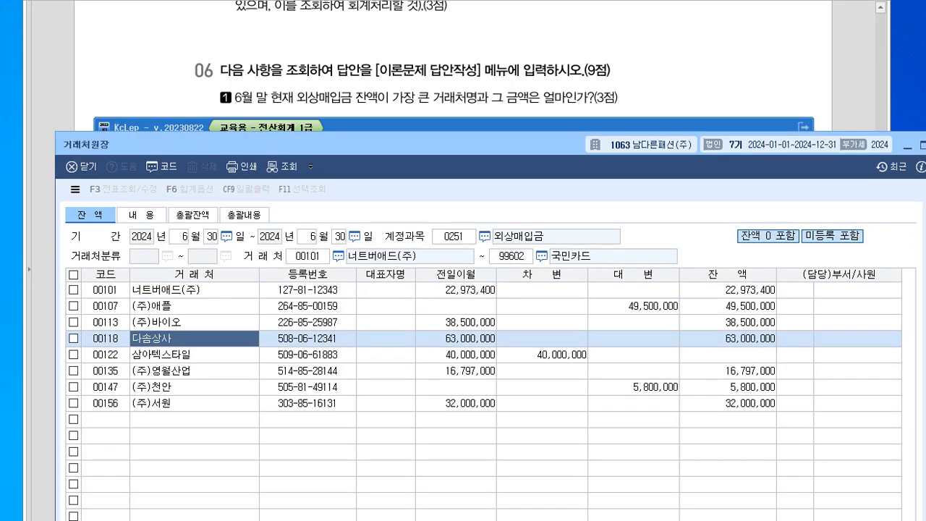
pyautogui.click(731, 339)
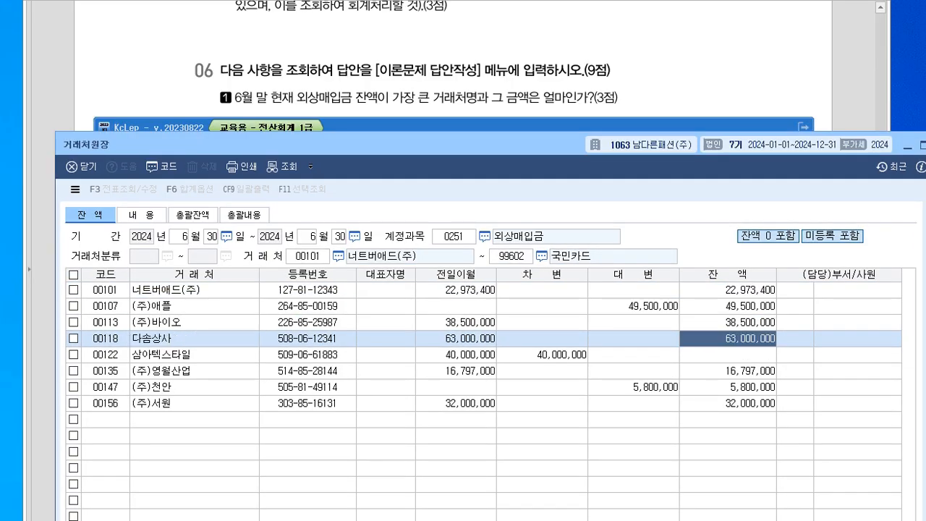
pyautogui.moveTo(347, 144); pyautogui.dragTo(343, 132)
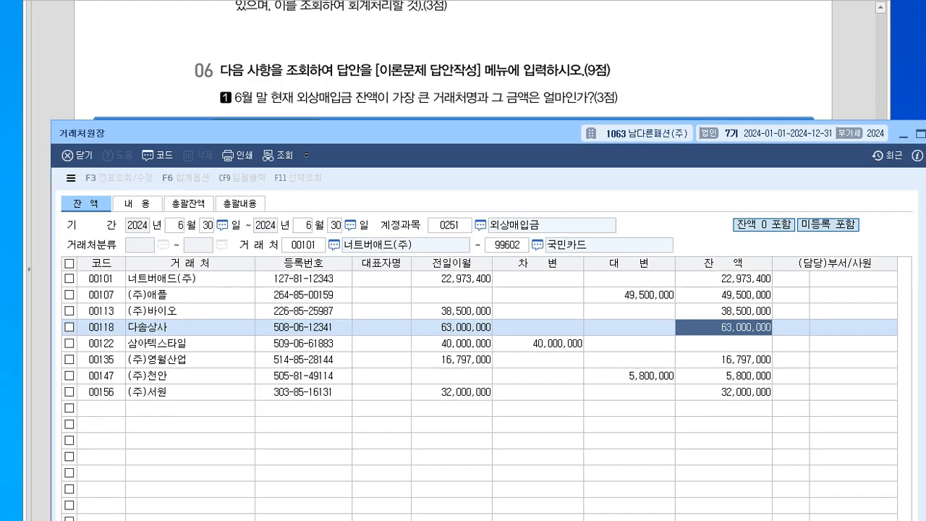
# Step: Close 거래처원장 and read question 06's item 2 on the payable VAT in the exam document
pyautogui.press('Escape')
pyautogui.hotkey('alt', 'Tab')
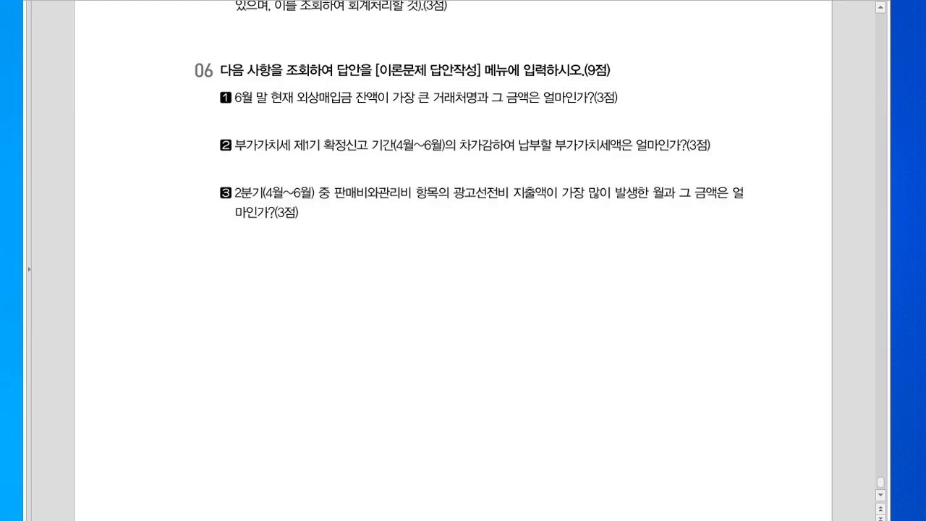
pyautogui.scroll(-1, 453, 260)
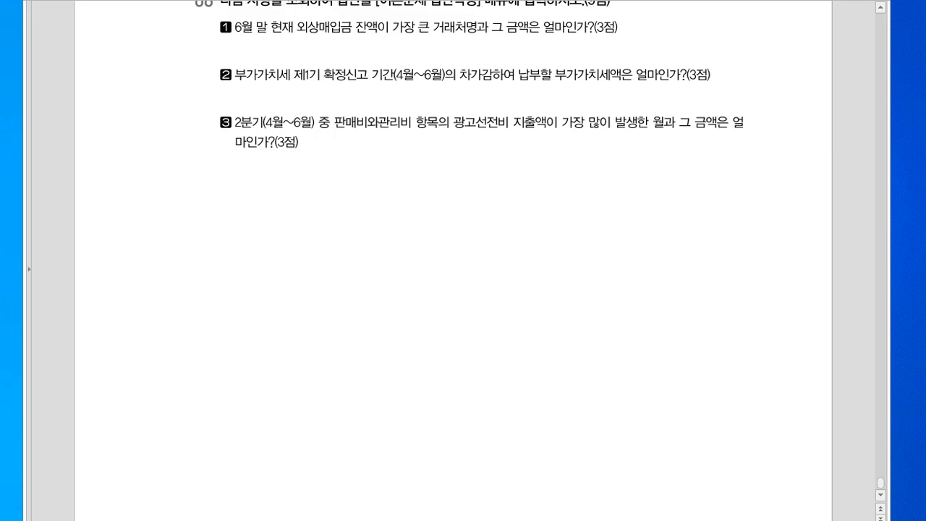
# Step: Return to KcLep and open 부가가치세신고서 for the period 2024년 4월 1일 through 6월 30일
pyautogui.hotkey('alt', 'Tab')
pyautogui.moveTo(448, 129); pyautogui.dragTo(448, 103)
pyautogui.click(171, 131)
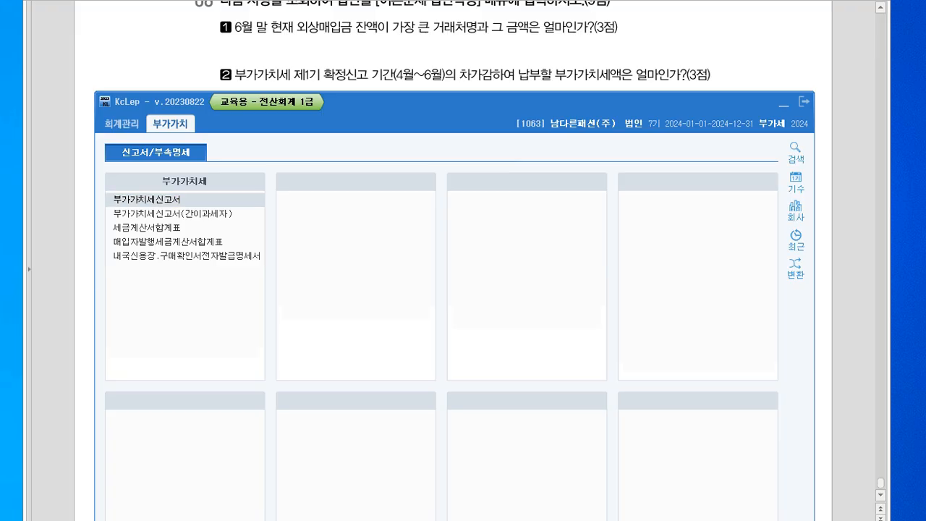
pyautogui.click(147, 199)
pyautogui.write('4')
pyautogui.press('Return')
pyautogui.write('6')
pyautogui.press('Return')
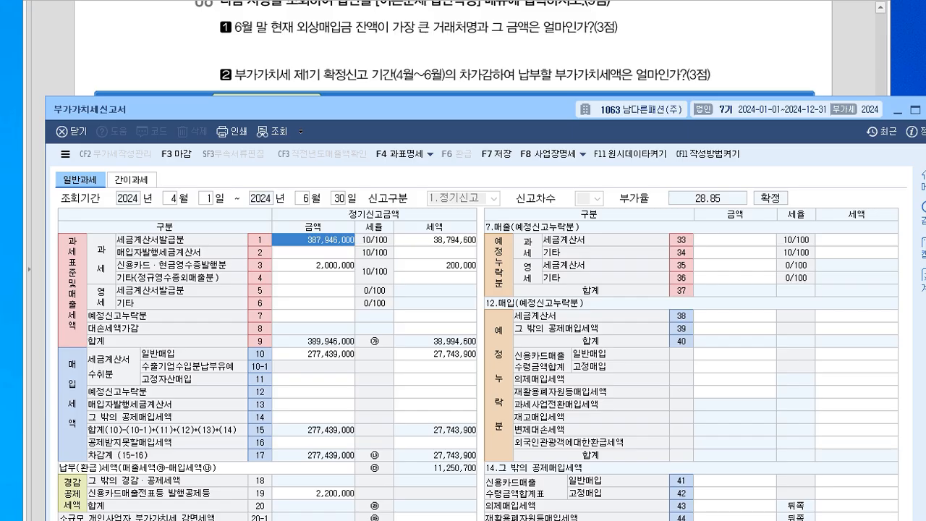
# Step: Read the 차가감하여 납부할세액 amount in row 27 of 부가가치세신고서 and close the report without saving
pyautogui.moveTo(506, 110); pyautogui.dragTo(492, 16)
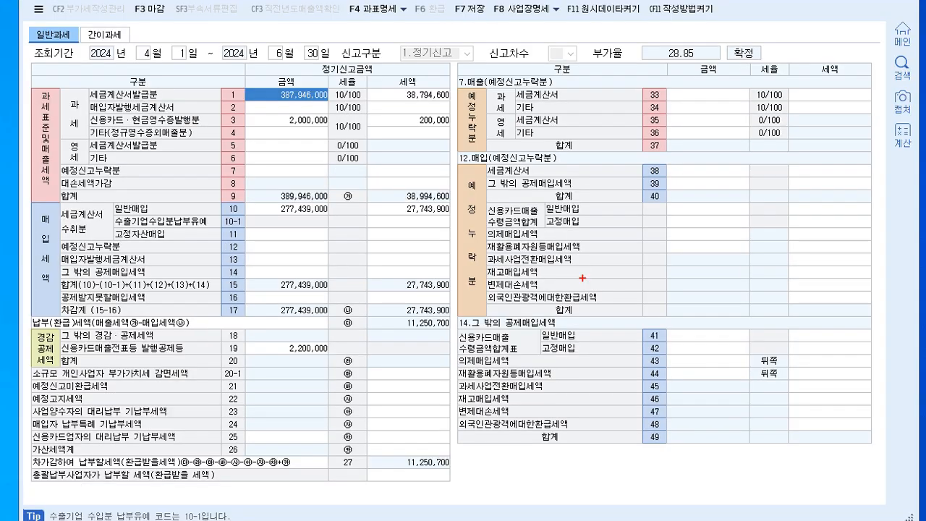
pyautogui.moveTo(417, 493)
pyautogui.mouseDown()
pyautogui.moveTo(463, 436)
pyautogui.moveTo(387, 517)
pyautogui.mouseUp()
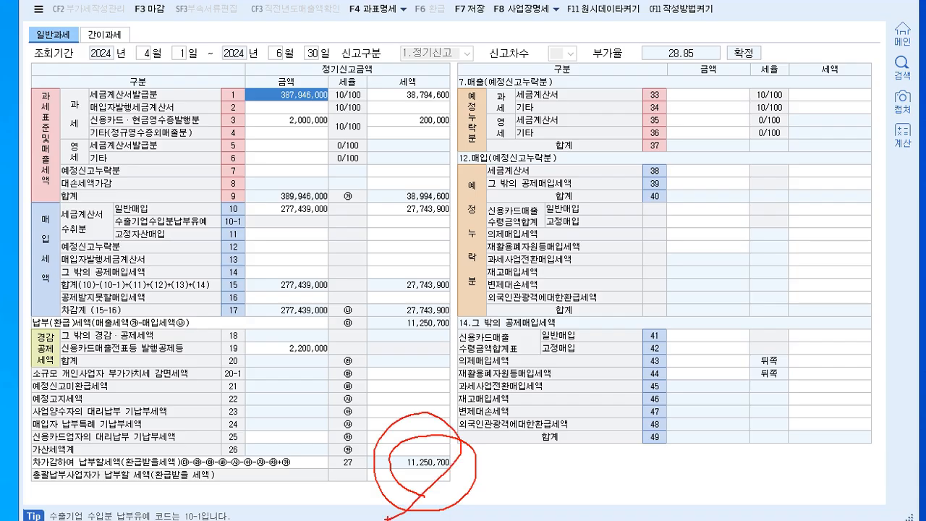
pyautogui.press('Escape')
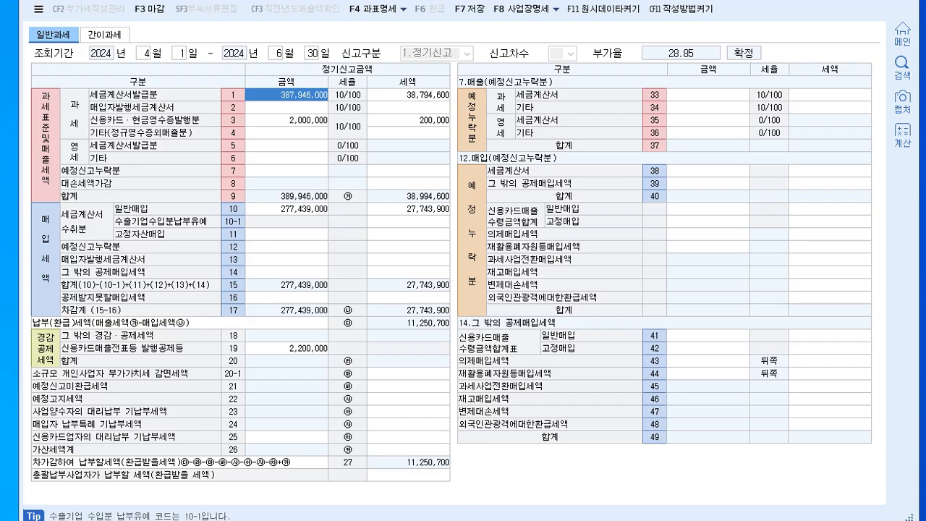
pyautogui.press('F7')
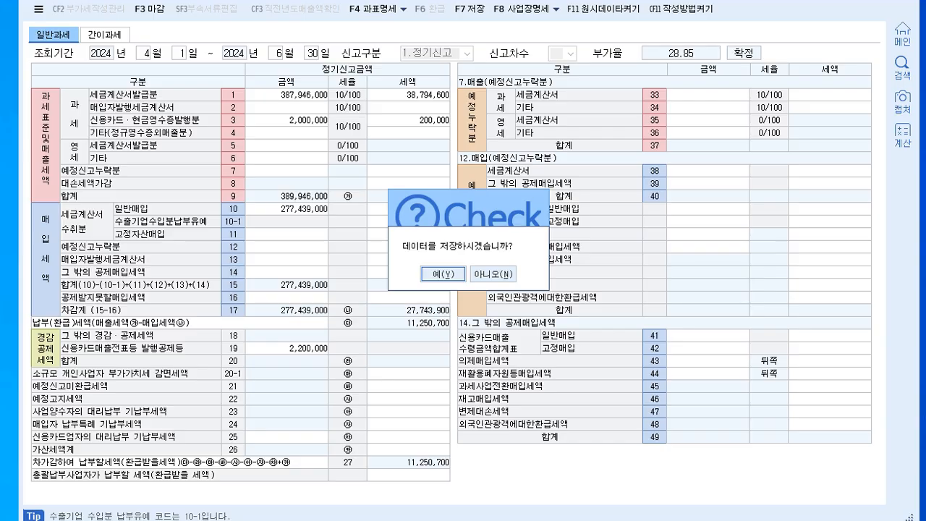
pyautogui.click(493, 275)
# Step: Return to the exam document and read question 06's item 3 on the month with the highest 광고선전비
pyautogui.moveTo(449, 102); pyautogui.dragTo(431, 161)
pyautogui.click(424, 76)
pyautogui.scroll(-1, 424, 76)
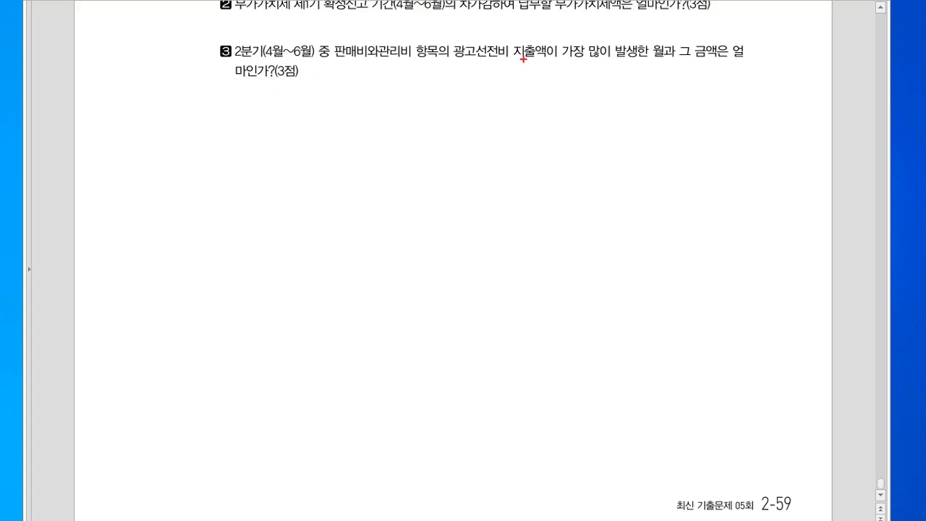
pyautogui.moveTo(476, 69)
pyautogui.mouseDown()
pyautogui.moveTo(443, 72)
pyautogui.moveTo(450, 62)
pyautogui.moveTo(477, 80)
pyautogui.moveTo(450, 42)
pyautogui.mouseUp()
pyautogui.moveTo(260, 55)
pyautogui.mouseDown()
pyautogui.moveTo(330, 64)
pyautogui.moveTo(278, 61)
pyautogui.mouseUp()
pyautogui.moveTo(553, 63)
pyautogui.mouseDown()
pyautogui.moveTo(666, 70)
pyautogui.moveTo(579, 67)
pyautogui.mouseUp()
pyautogui.moveTo(457, 81)
pyautogui.mouseDown()
pyautogui.moveTo(460, 121)
pyautogui.moveTo(477, 112)
pyautogui.moveTo(492, 129)
pyautogui.moveTo(502, 107)
pyautogui.moveTo(514, 102)
pyautogui.moveTo(515, 111)
pyautogui.moveTo(590, 88)
pyautogui.moveTo(599, 109)
pyautogui.moveTo(612, 98)
pyautogui.moveTo(621, 106)
pyautogui.moveTo(612, 142)
pyautogui.mouseUp()
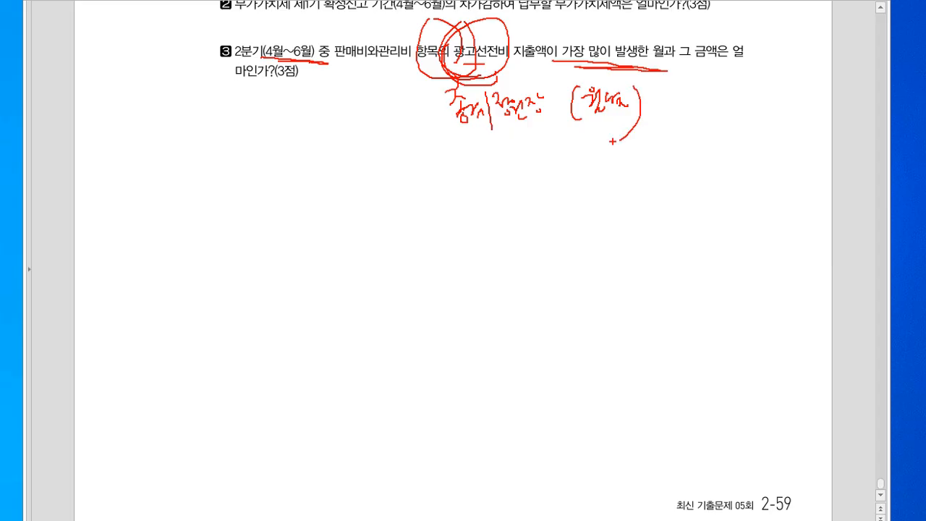
pyautogui.press('Escape')
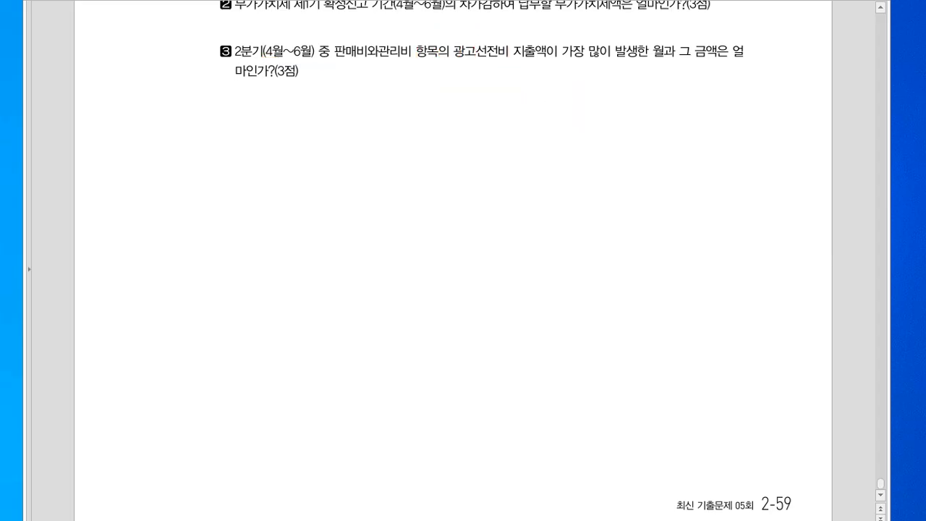
pyautogui.scroll(3, 463, 261)
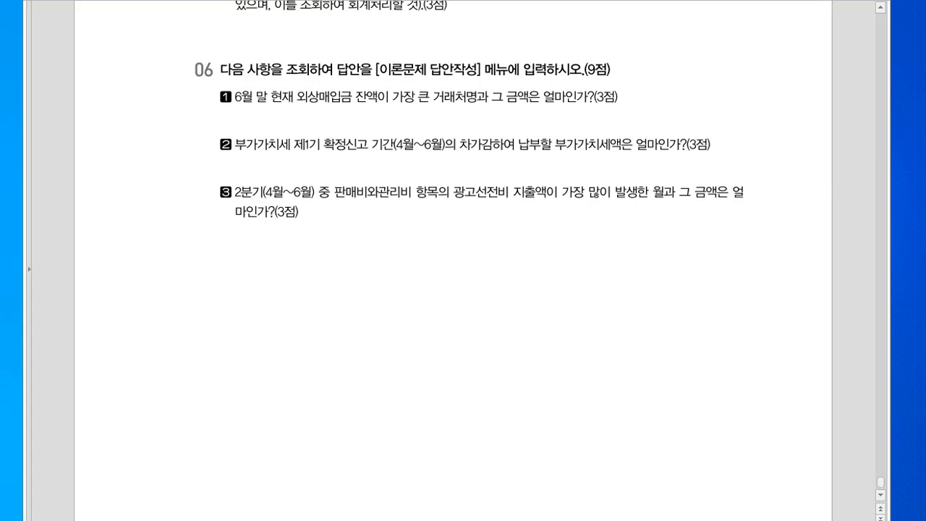
pyautogui.scroll(-2, 463, 261)
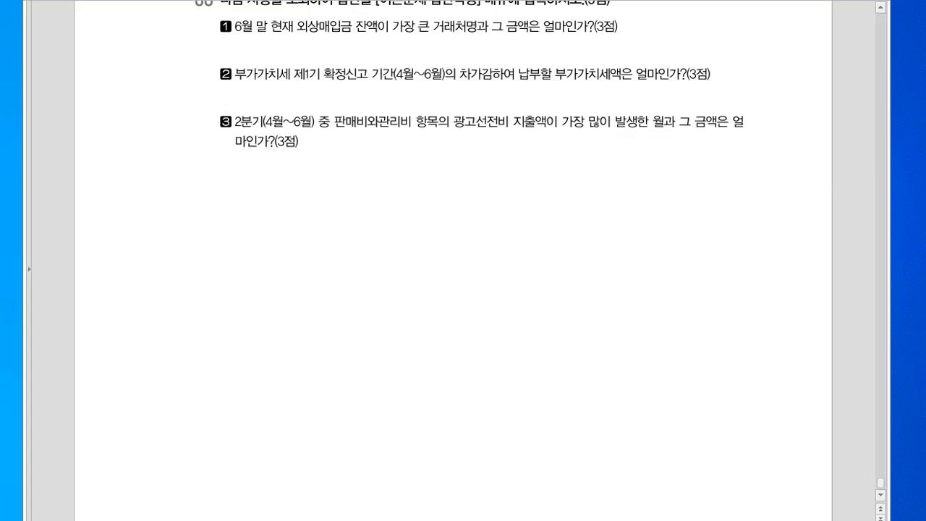
# Step: Open 총계정원장 from KcLep's 회계관리 section and arrange the windows so question 06's item 3 stays visible above it
pyautogui.hotkey('alt', 'Tab')
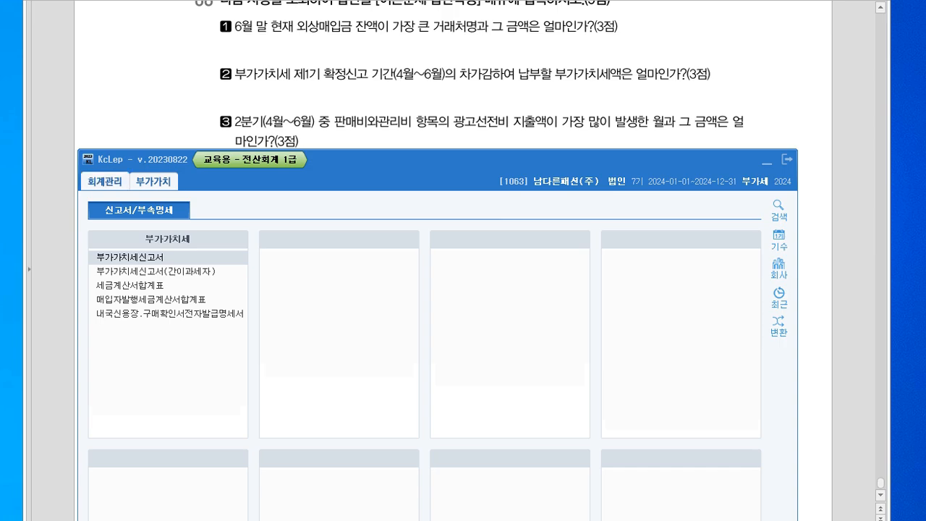
pyautogui.click(105, 182)
pyautogui.moveTo(391, 160); pyautogui.dragTo(398, 98)
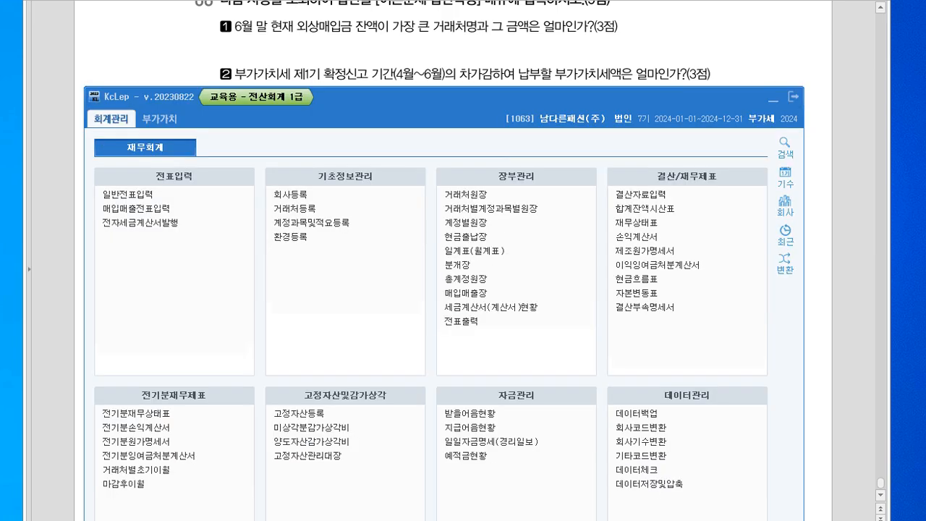
pyautogui.click(466, 279)
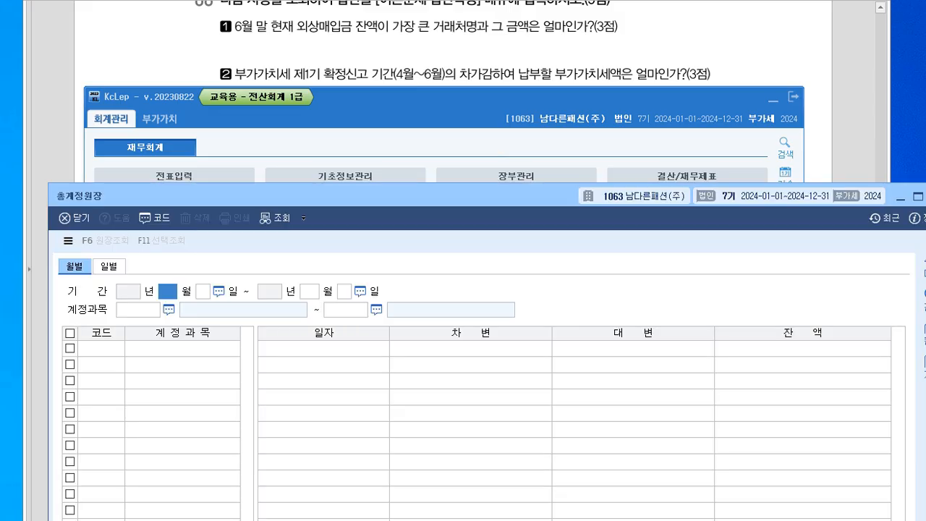
pyautogui.click(579, 99)
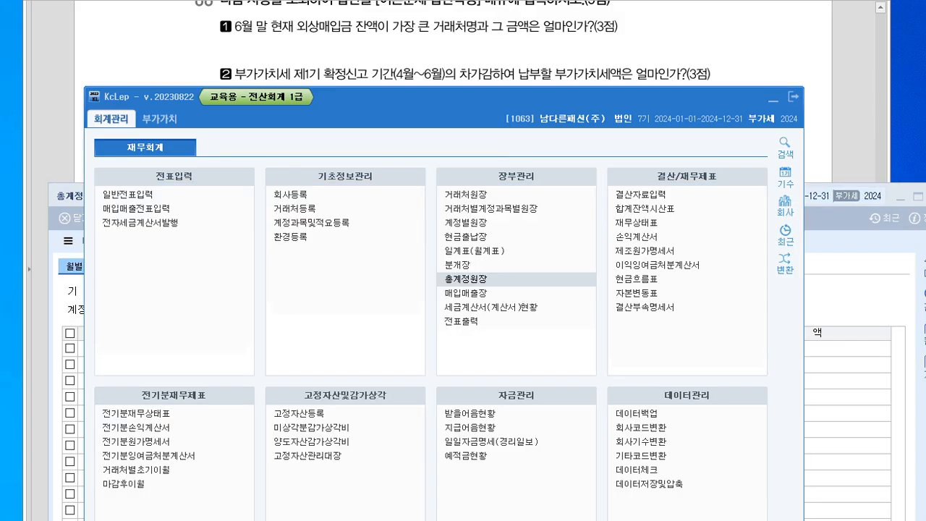
pyautogui.click(773, 99)
pyautogui.moveTo(463, 195); pyautogui.dragTo(468, 172)
# Step: Query the monthly 총계정원장 for 2024년 4월 1일 through 6월 30일 with 계정과목 0833 광고선전비
pyautogui.write('4')
pyautogui.press('Return')
pyautogui.press('Return')
pyautogui.write('6')
pyautogui.press('Return')
pyautogui.press('Return')
pyautogui.write('0833')
pyautogui.press('Return')
pyautogui.press('Return')
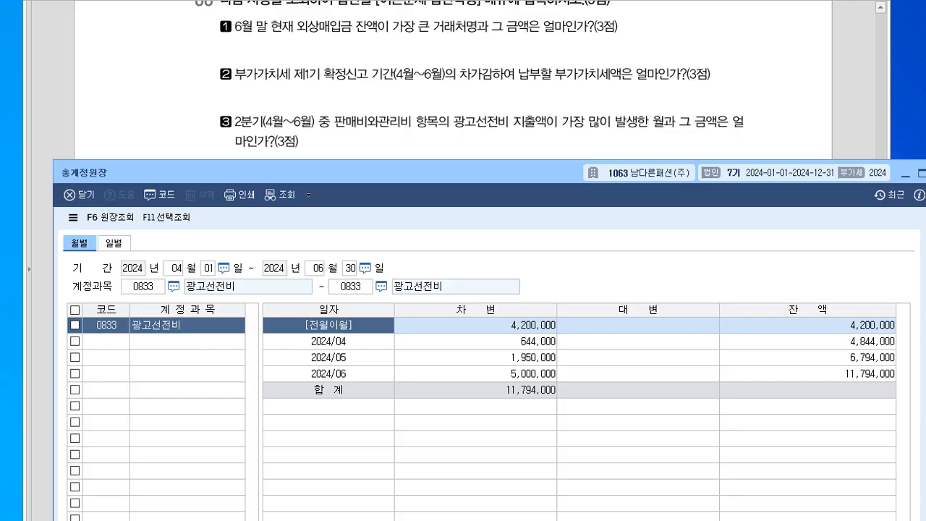
# Step: Compare the April, May and June 광고선전비 debits to find the highest month, close 총계정원장 and return to the main KcLep window
pyautogui.click(476, 342)
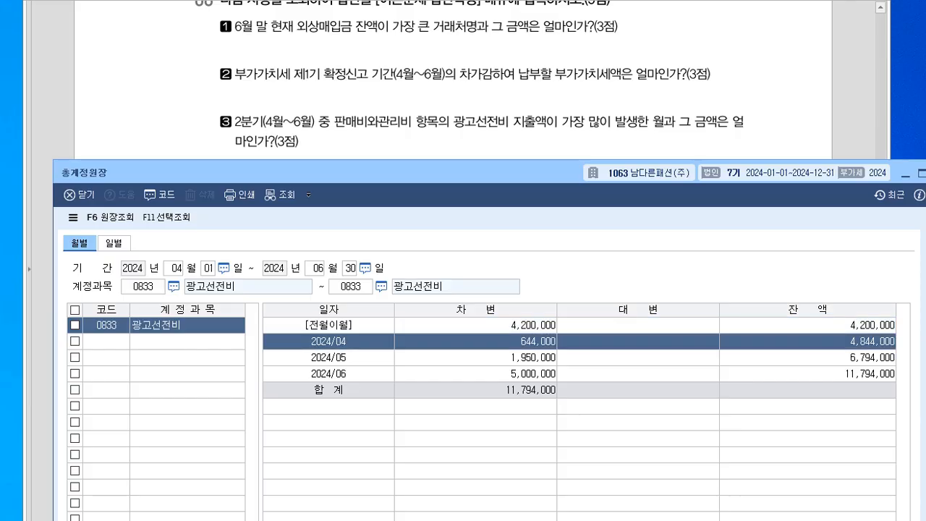
pyautogui.click(475, 358)
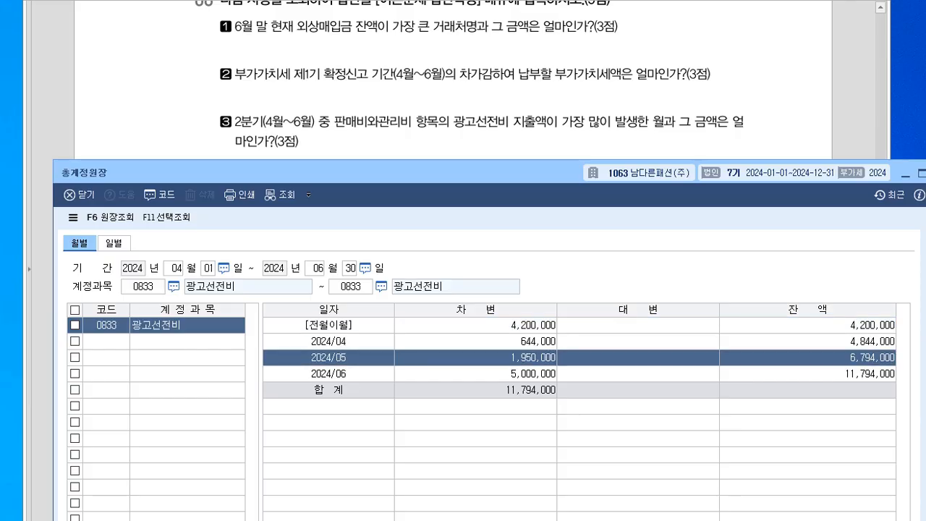
pyautogui.click(476, 374)
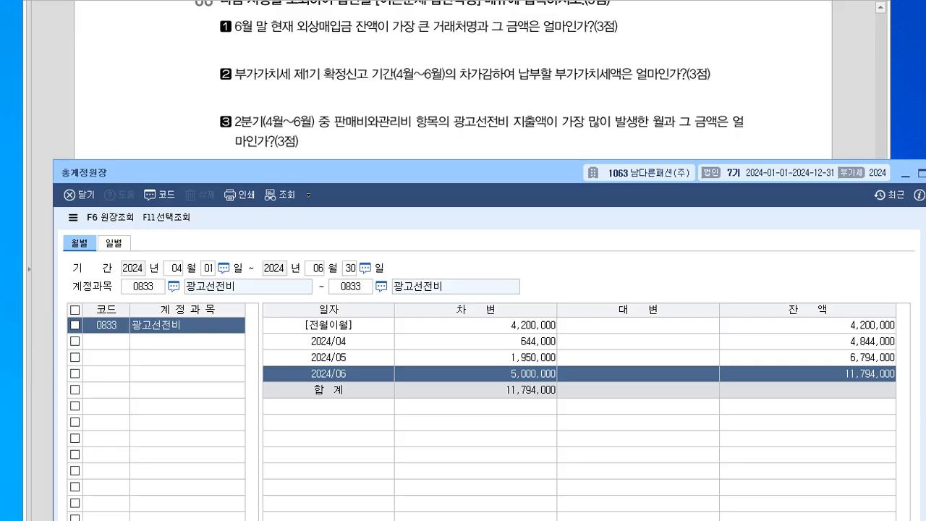
pyautogui.moveTo(347, 173); pyautogui.dragTo(322, 47)
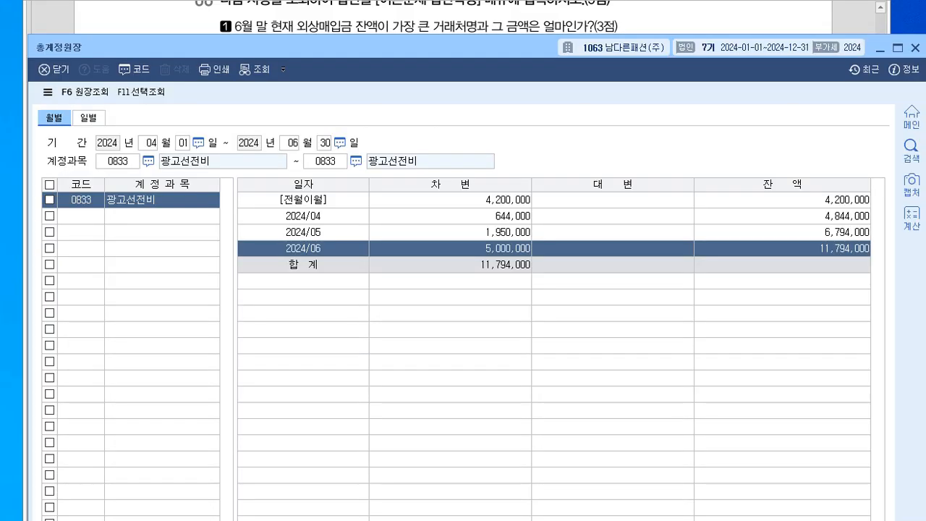
pyautogui.press('Escape')
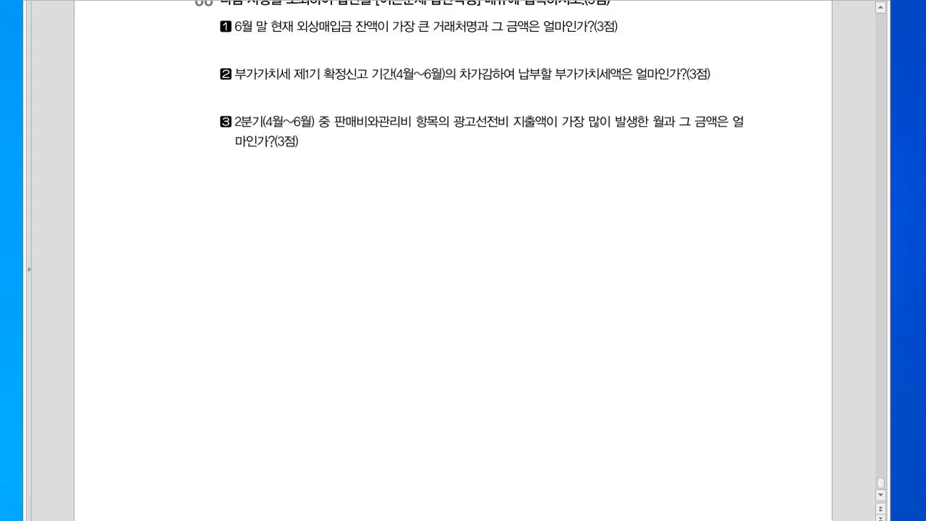
pyautogui.hotkey('alt', 'Tab')
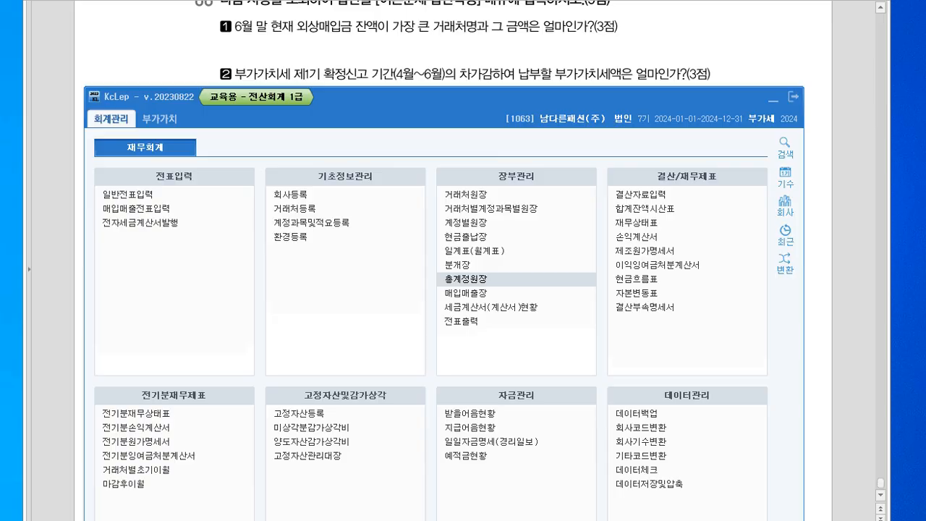